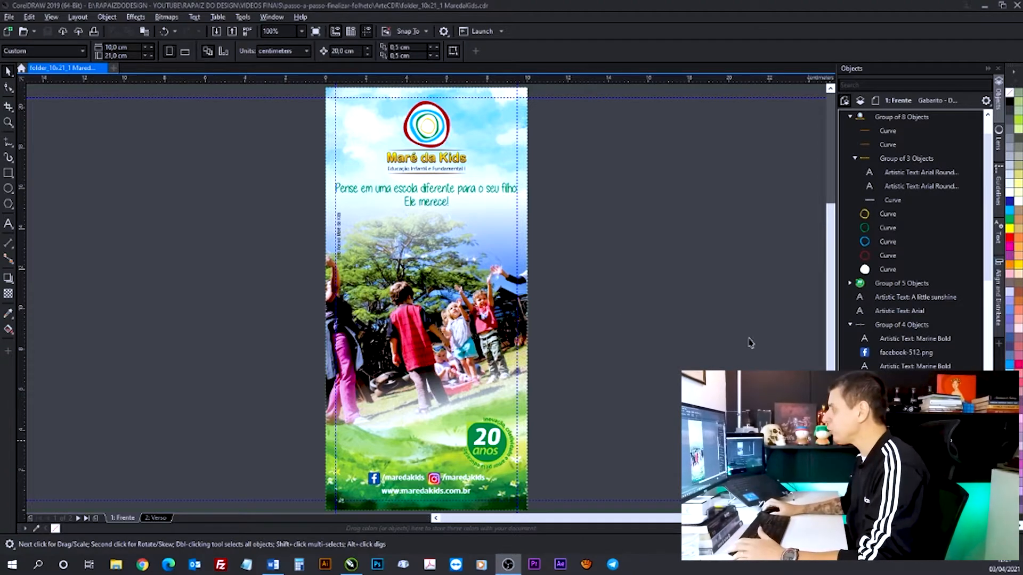
Select the outer red ring of the logo on the front page and open its fill for editing.
key("z")
left_click_drag(373, 93, 482, 193)
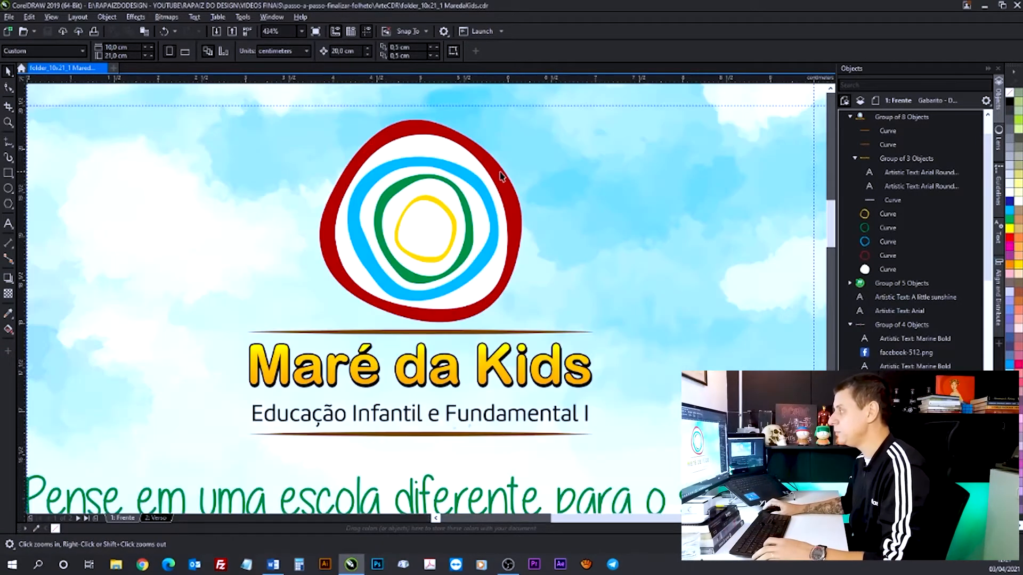
key("space")
left_click(500, 172, "ctrl")
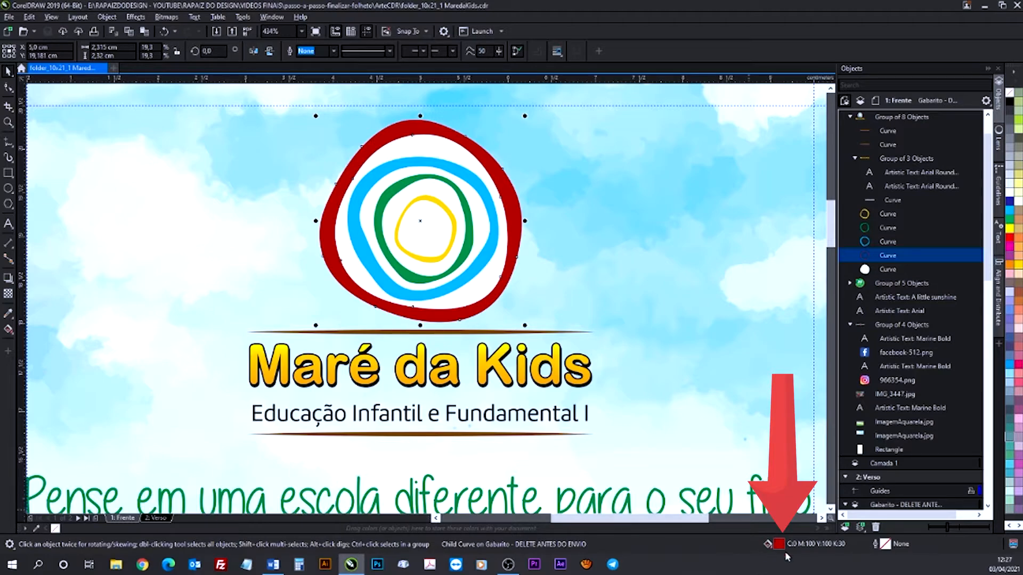
double_click(778, 544)
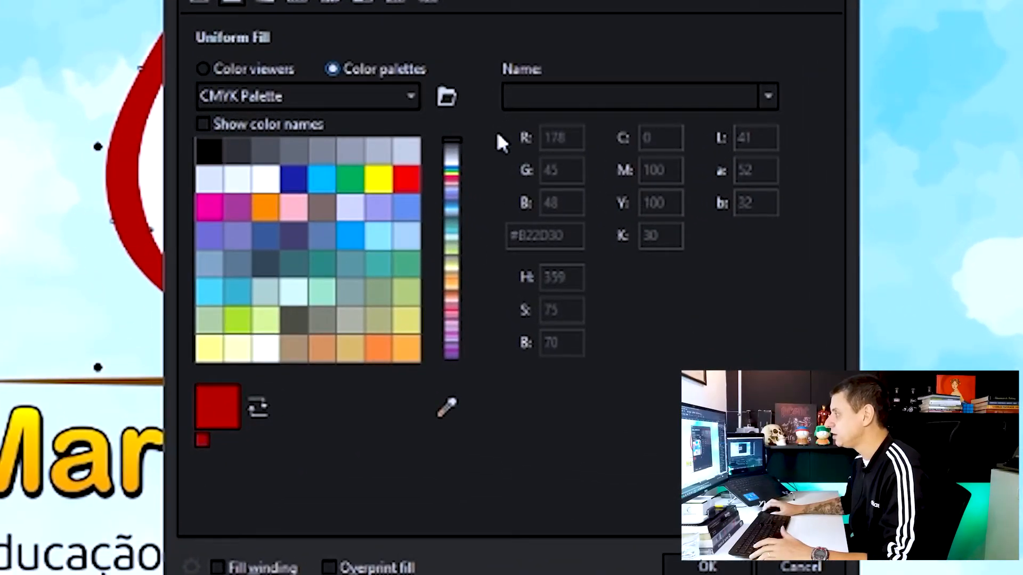
Check the red ring's fill in the color viewers against the CMYK color model, close it without changes and deselect the ring.
left_click(203, 67)
left_click(652, 240)
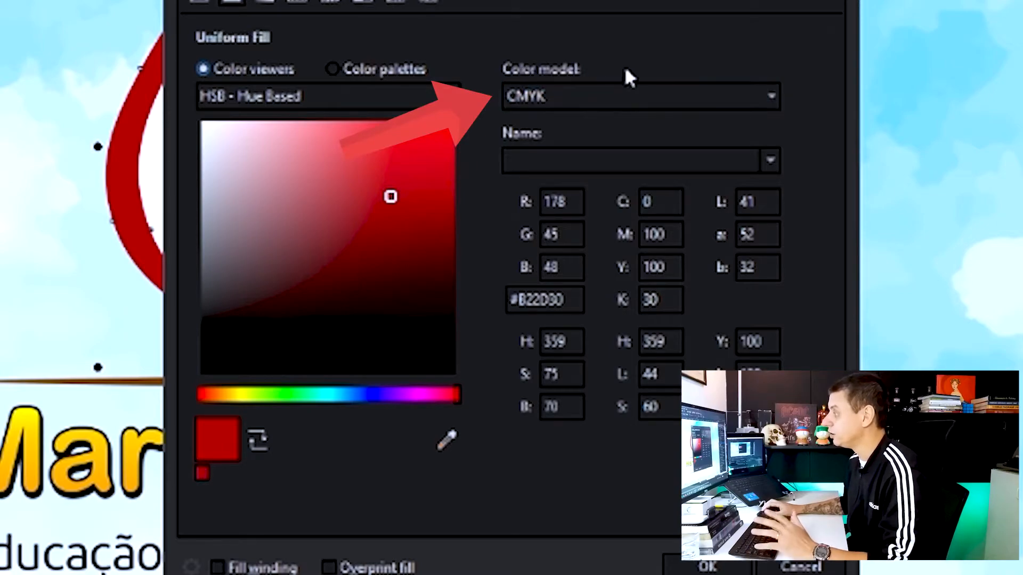
left_click_drag(570, 0, 451, 0)
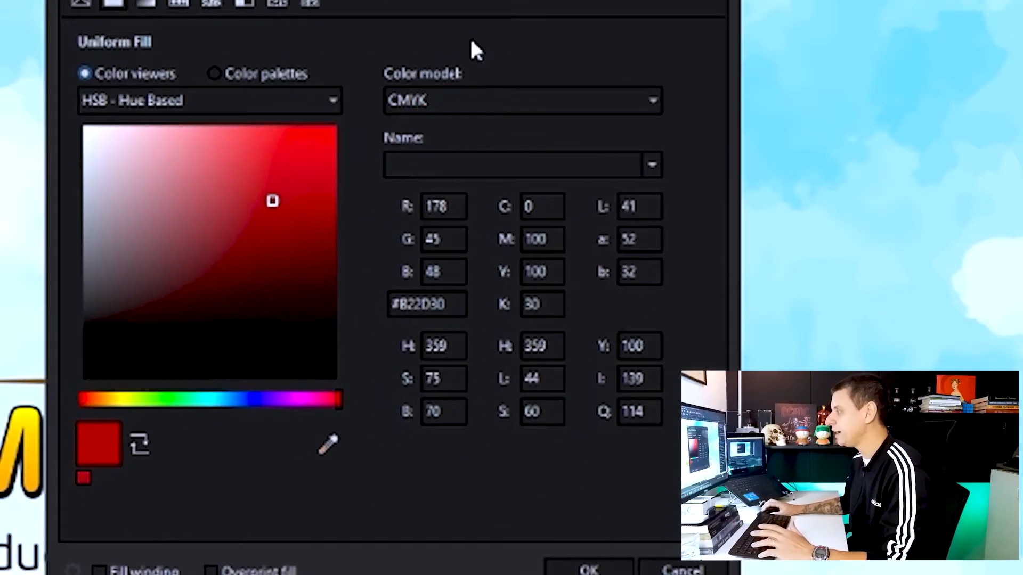
left_click(459, 98)
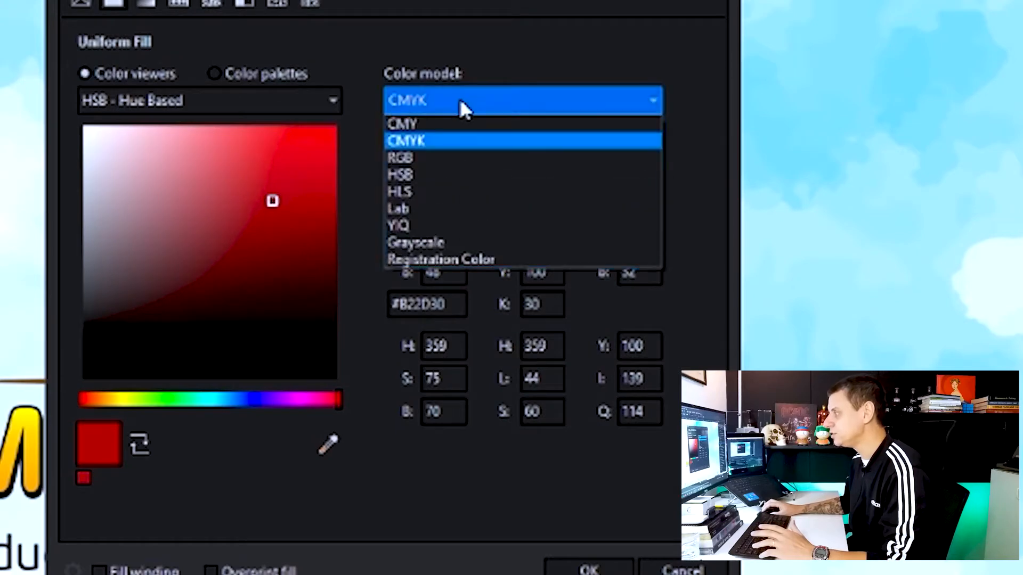
left_click(426, 141)
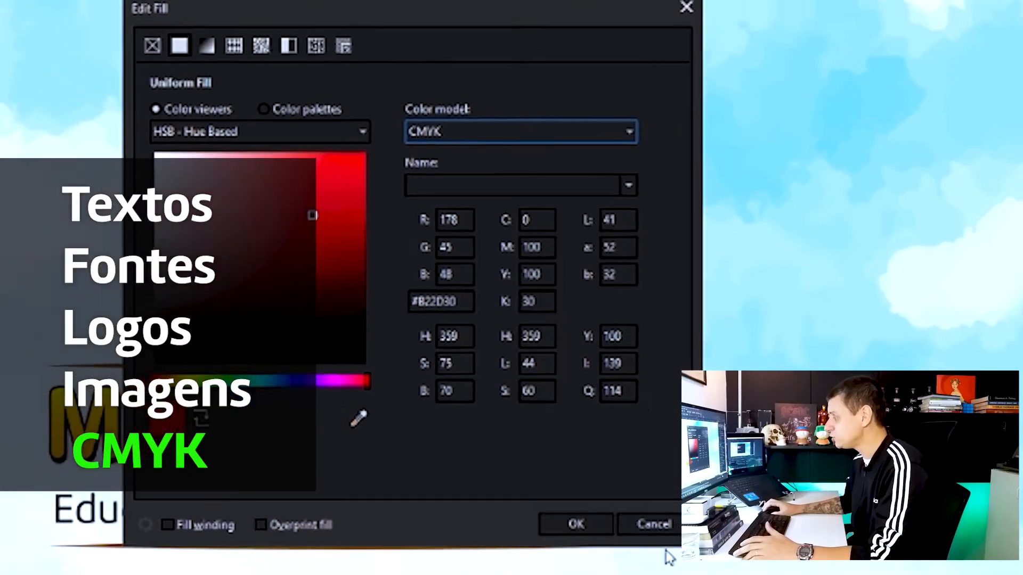
left_click(683, 571)
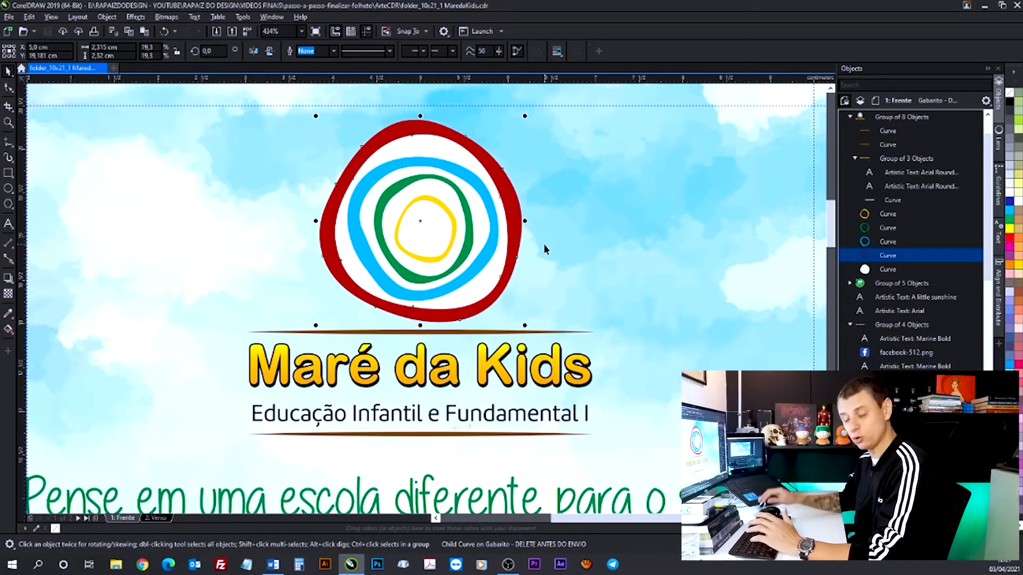
key("shift+F4")
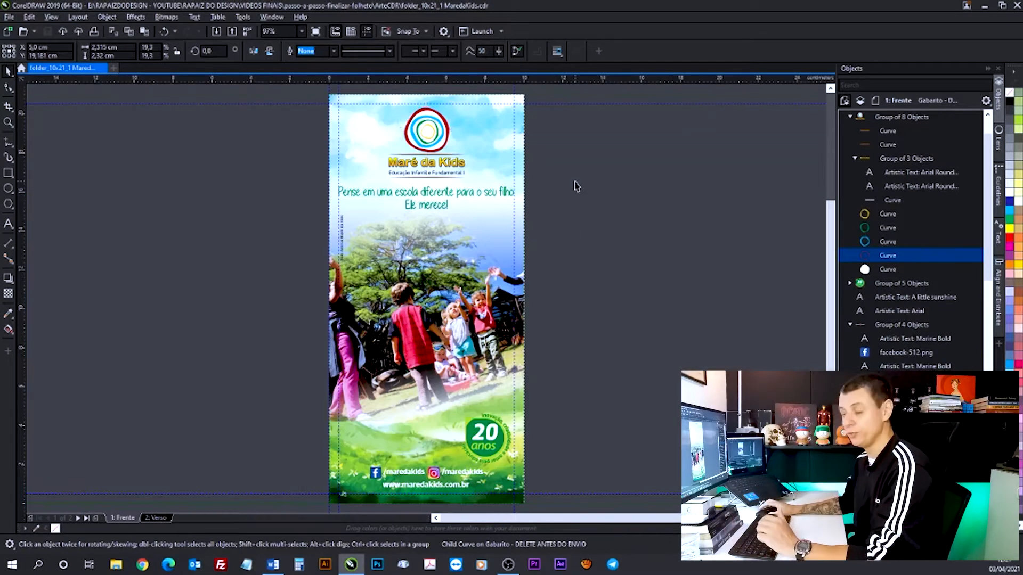
left_click(576, 185)
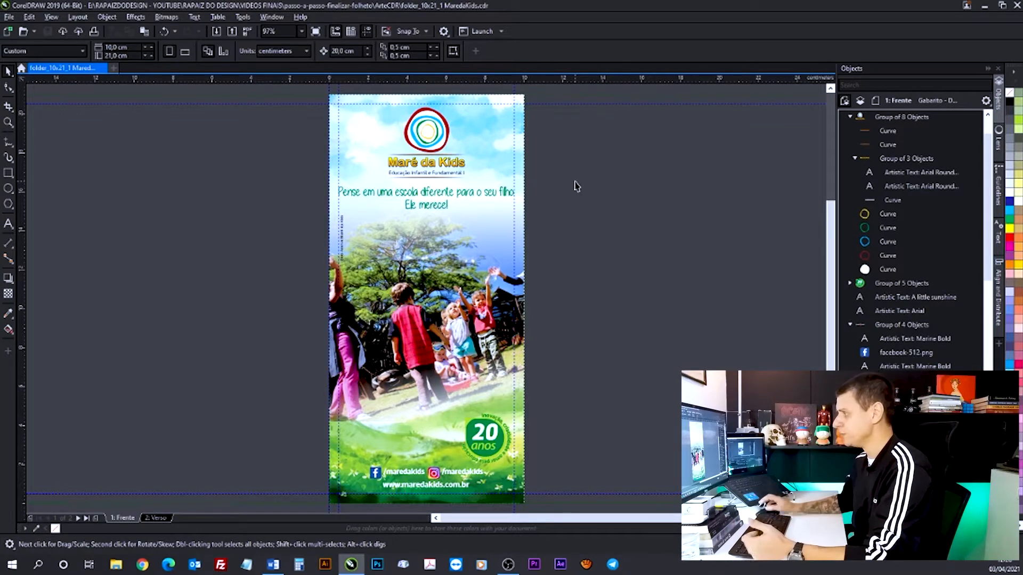
Check the headline text, review the Convert to Bitmap resolution and color mode options for the children's photo, and cancel the conversion.
left_click(435, 193)
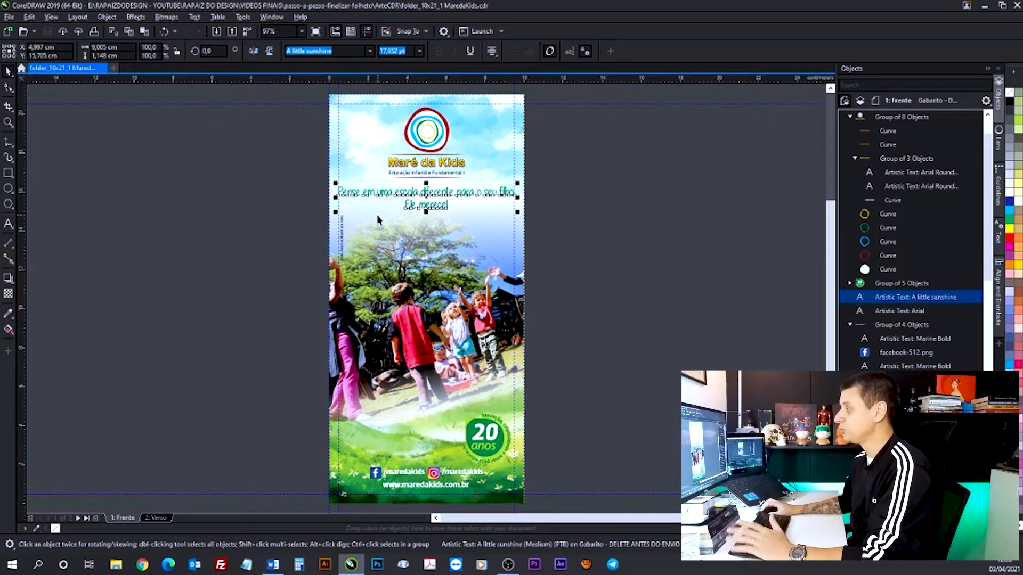
left_click(420, 317)
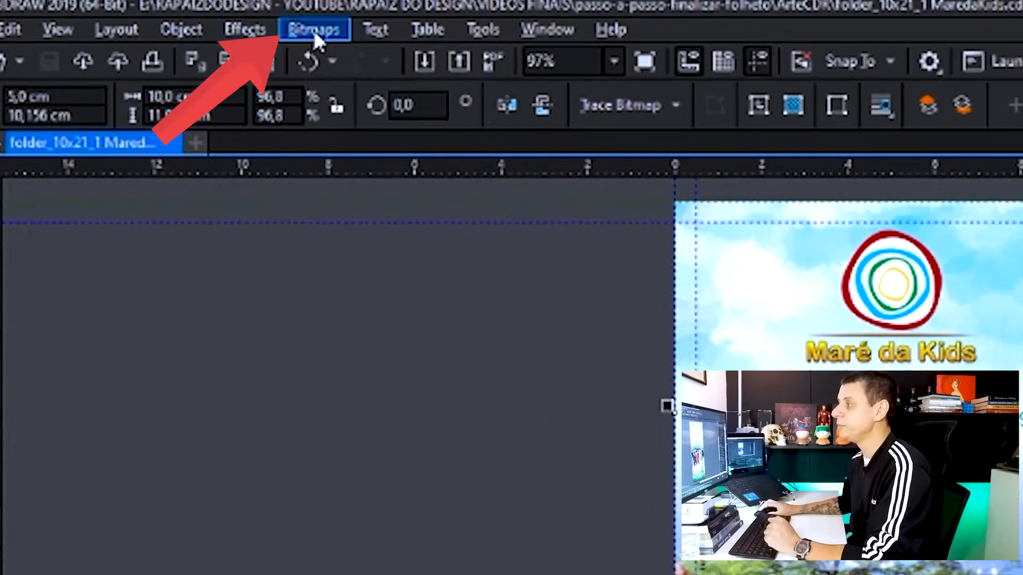
left_click(256, 25)
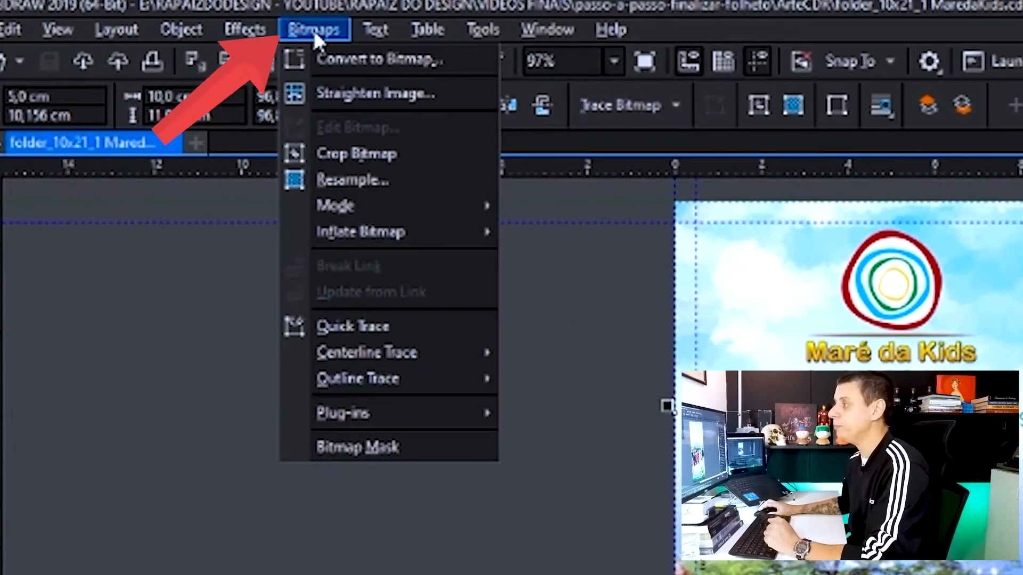
left_click(338, 55)
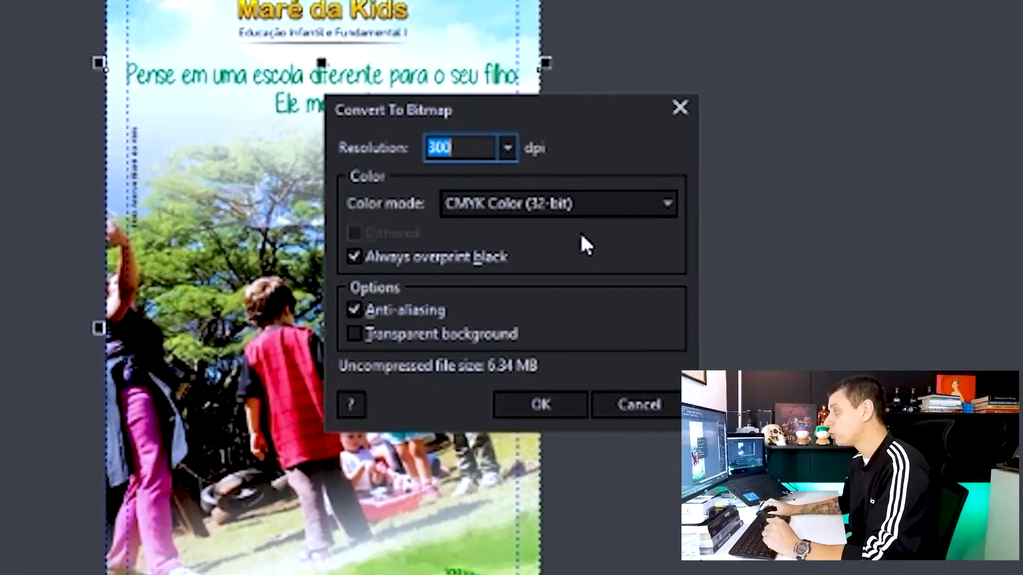
left_click(554, 199)
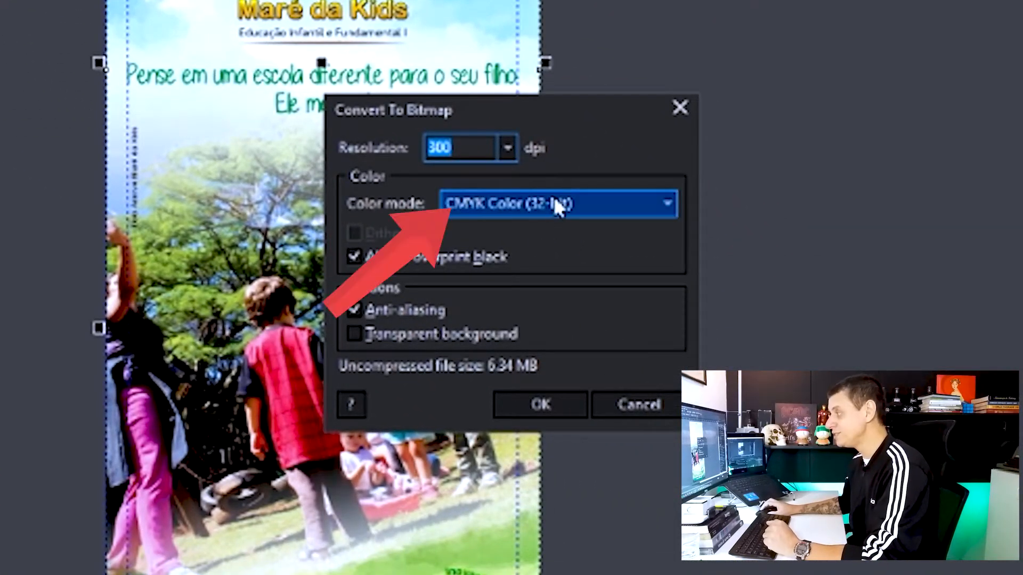
left_click(554, 197)
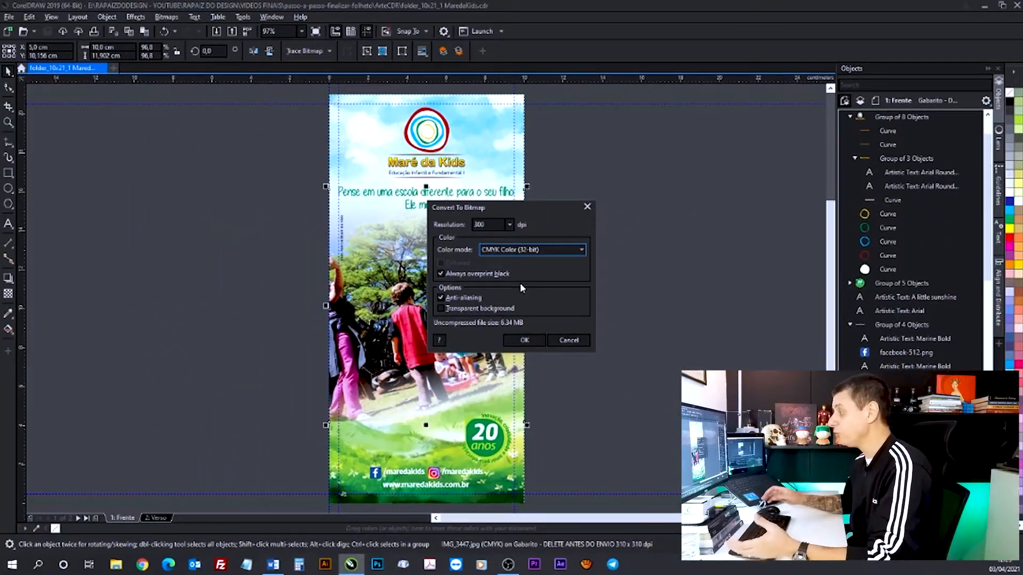
left_click(562, 341)
left_click(559, 345)
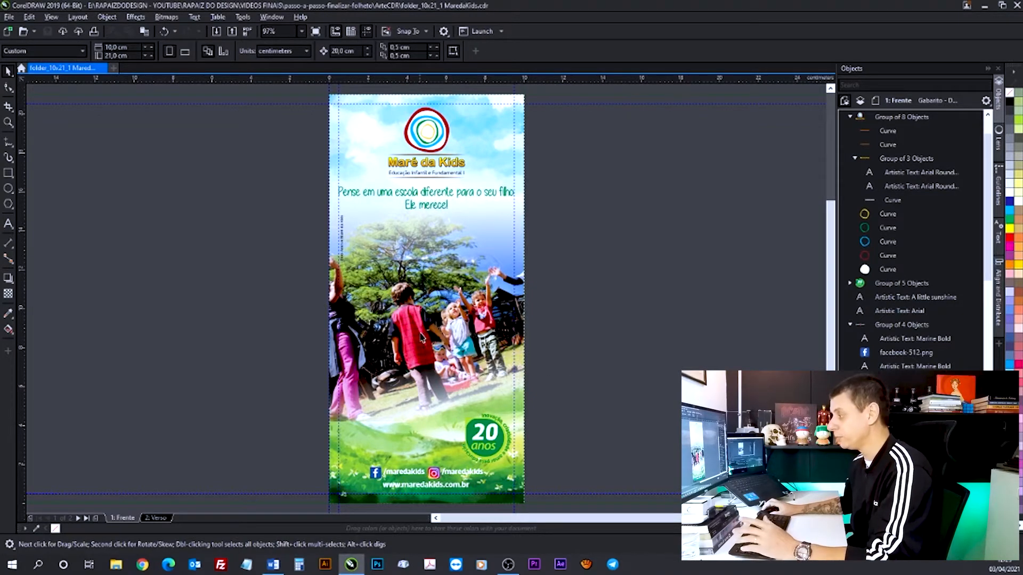
Move the children's photo off the front page onto the empty workspace, undo the move and deselect the photo.
left_click(400, 339)
left_click_drag(400, 339, 207, 320)
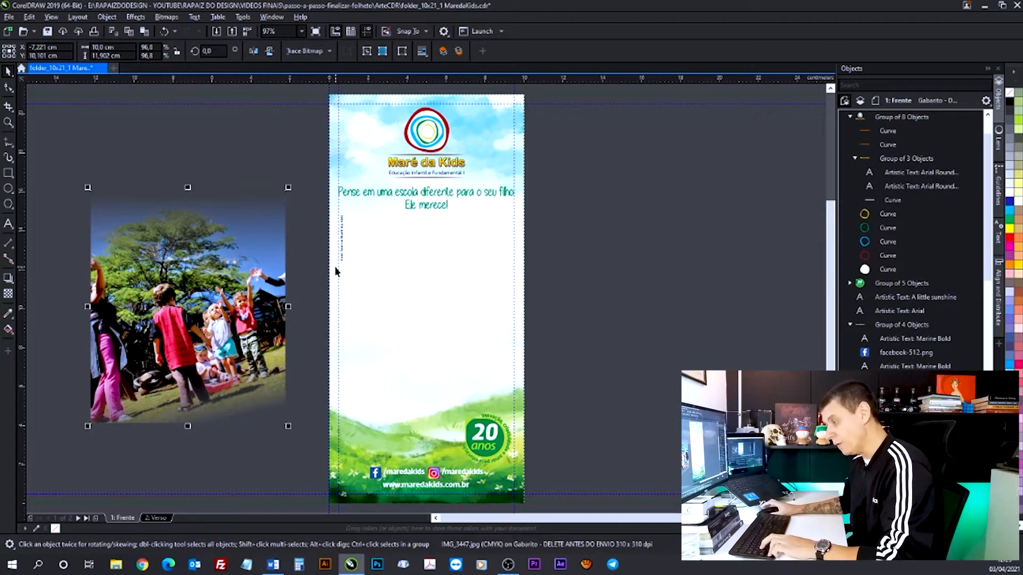
key("p")
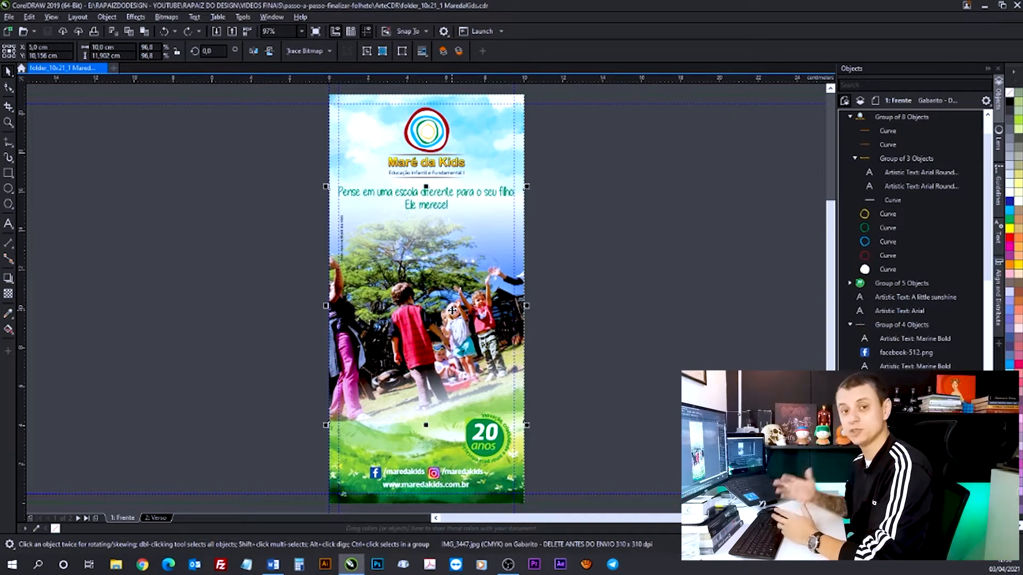
left_click(635, 249)
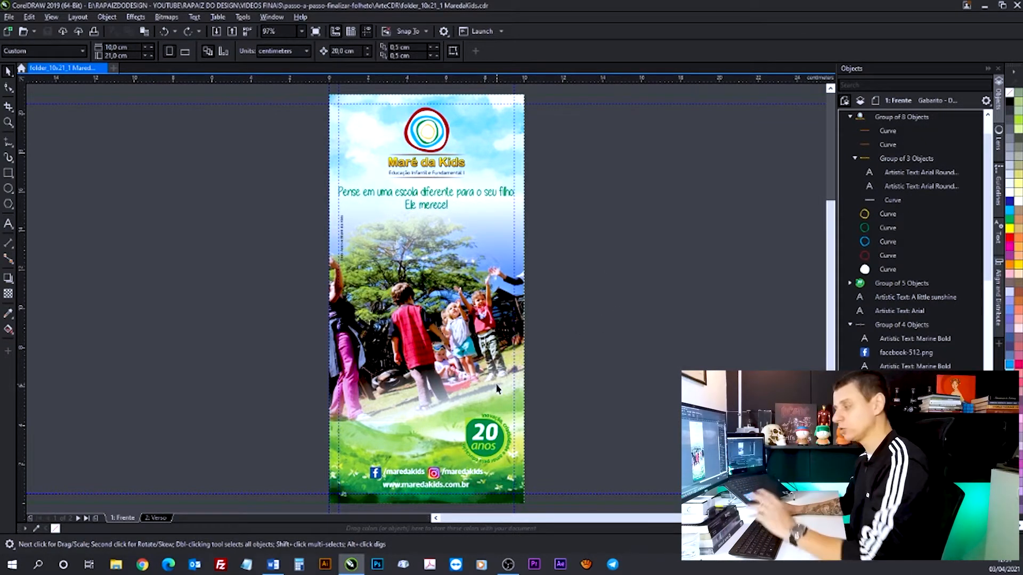
Check the color mode of the watercolor image at the bottom of the front page and the object stacked behind it.
left_click(394, 438)
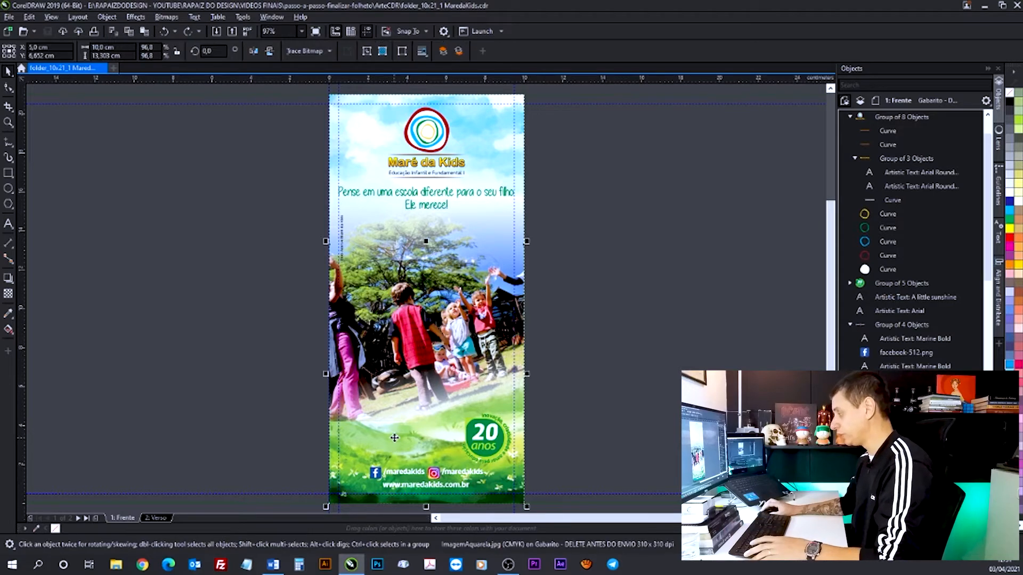
left_click(394, 437, "alt")
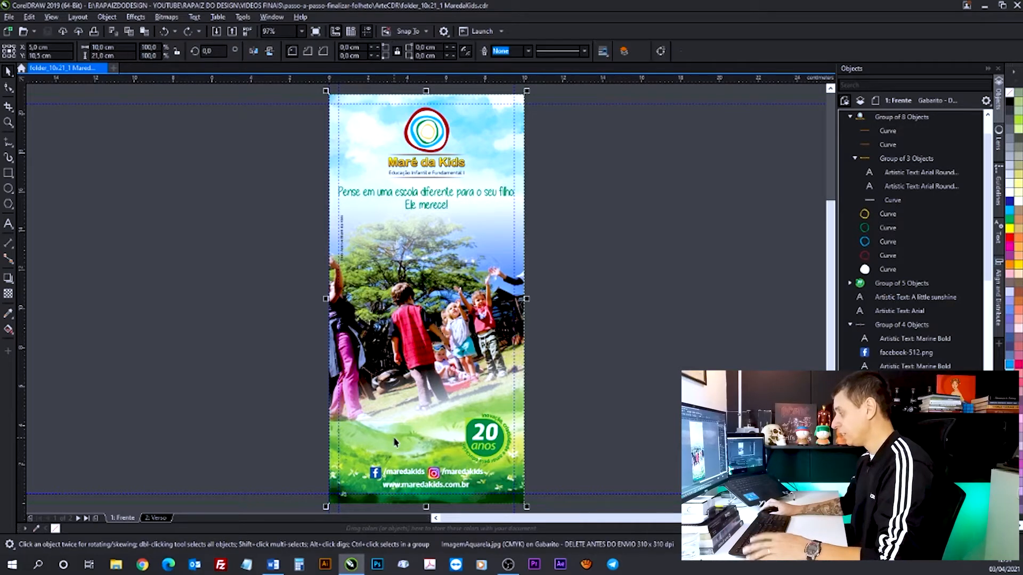
left_click(471, 236)
left_click(345, 456)
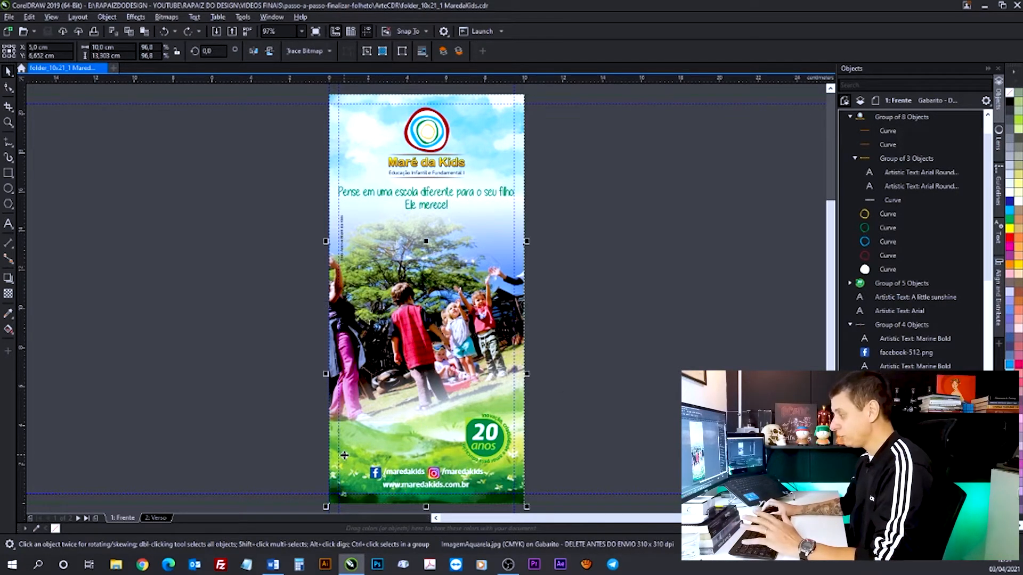
On the Verso page, convert the playground photo above "Educação Infantil" to a 300 dpi CMYK Color (32-bit) bitmap.
left_click(156, 518)
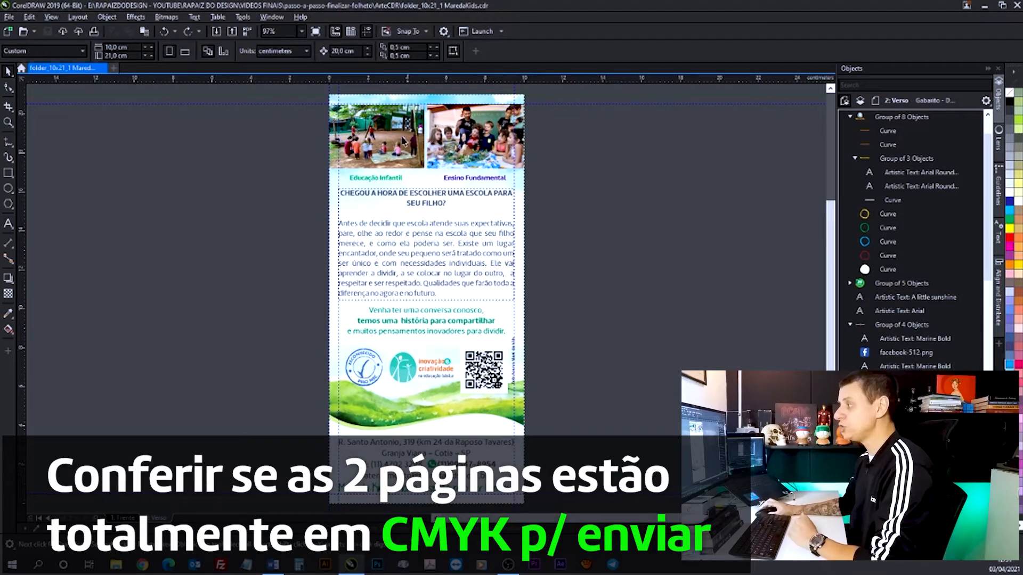
left_click(374, 138)
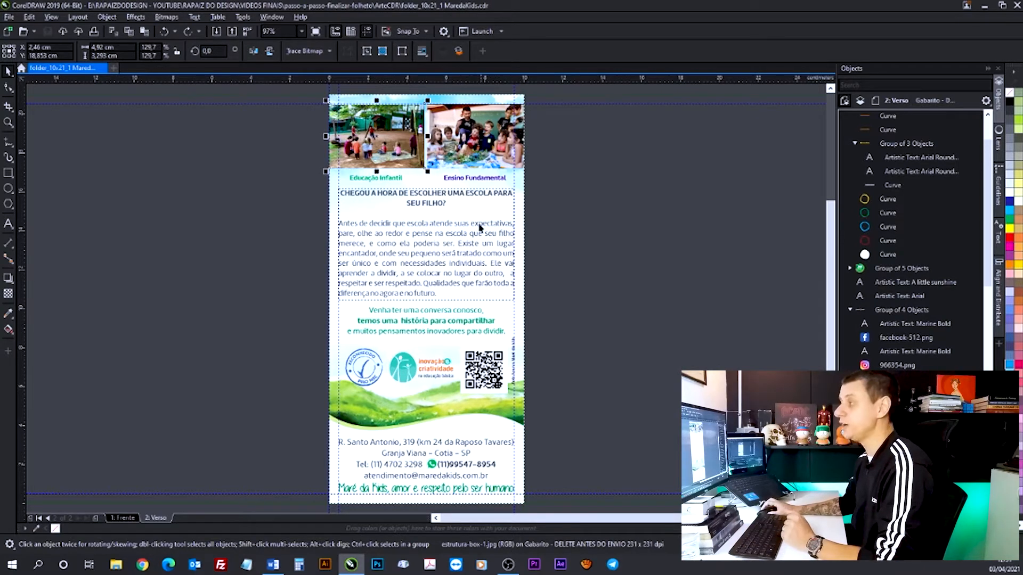
left_click(175, 19)
left_click(176, 34)
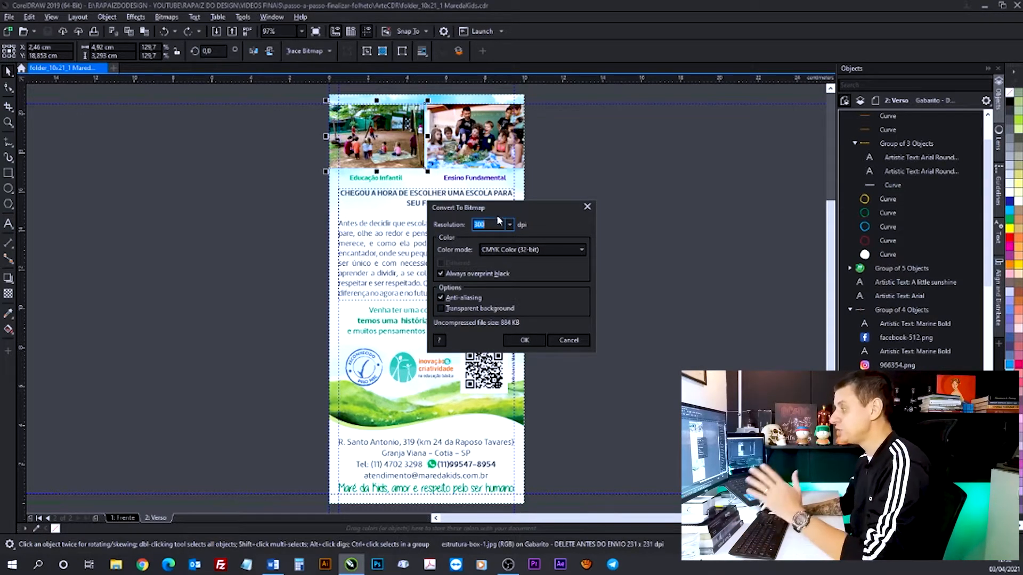
left_click(515, 340)
left_click(567, 196)
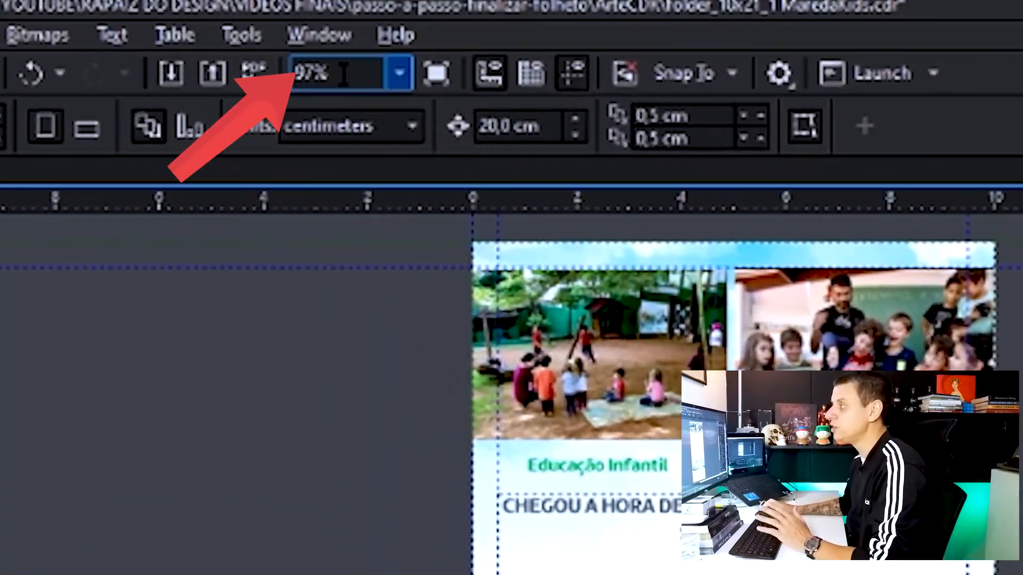
Set the zoom level to 100% and compare the color mode and resolution of the two photos at the top of the Verso page.
left_click(327, 41)
left_click(400, 73)
left_click(400, 73)
left_click(331, 273)
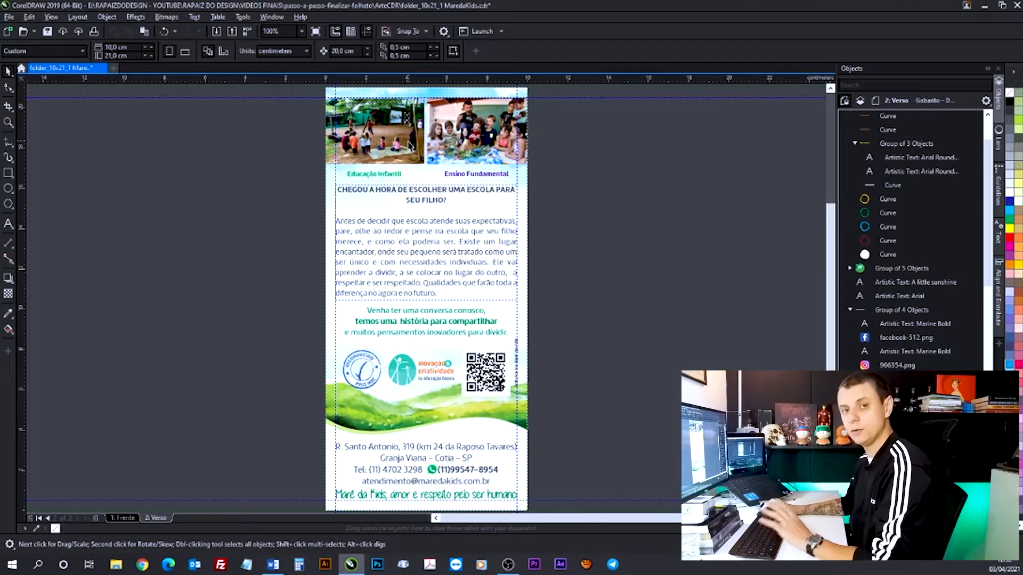
left_click(397, 144)
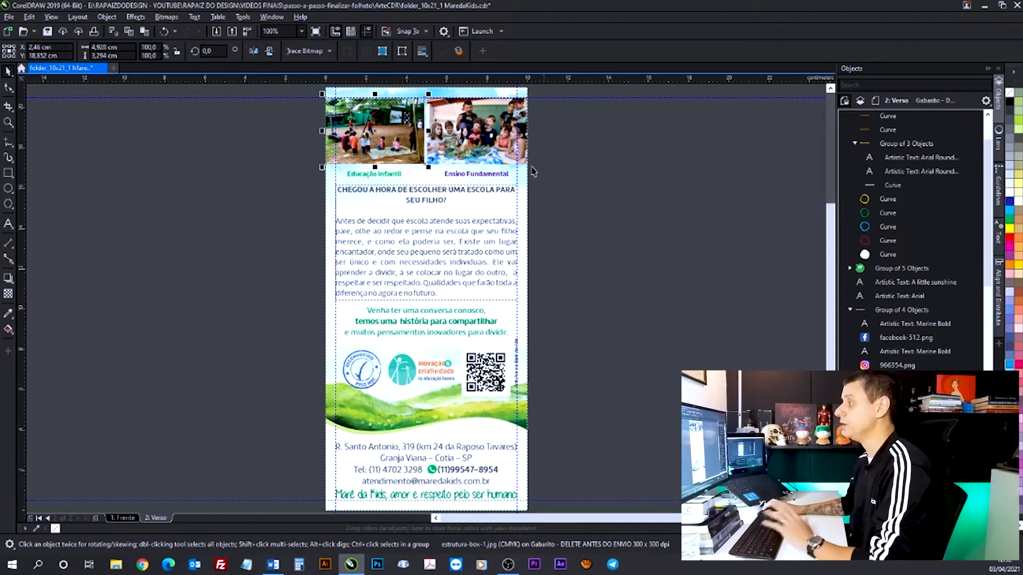
left_click(481, 141)
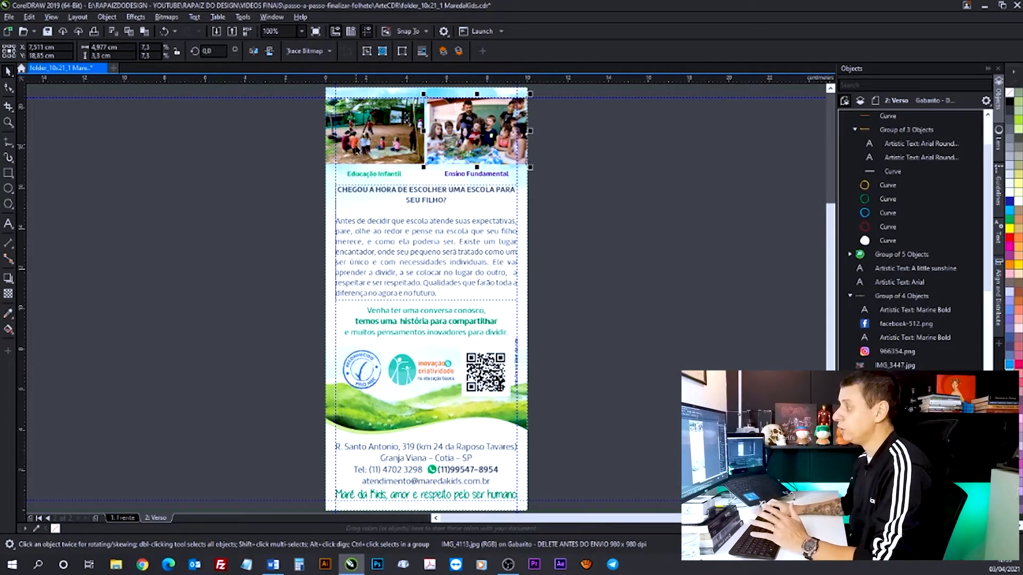
left_click(356, 146)
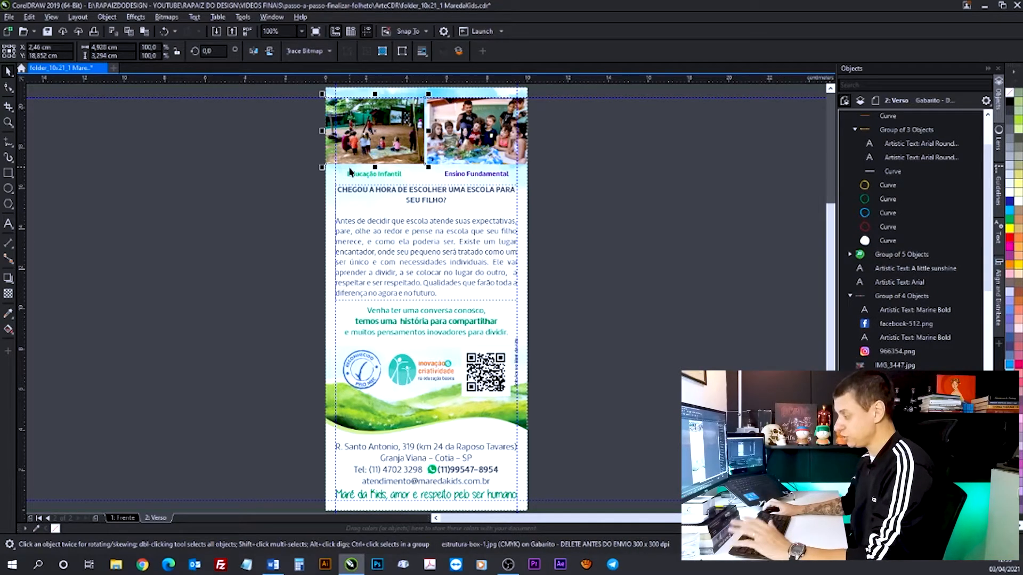
Inspect the playground photo up close, deselect it, and look over the Frente and Verso pages at full-page view.
key("F2")
left_click_drag(296, 96, 437, 223)
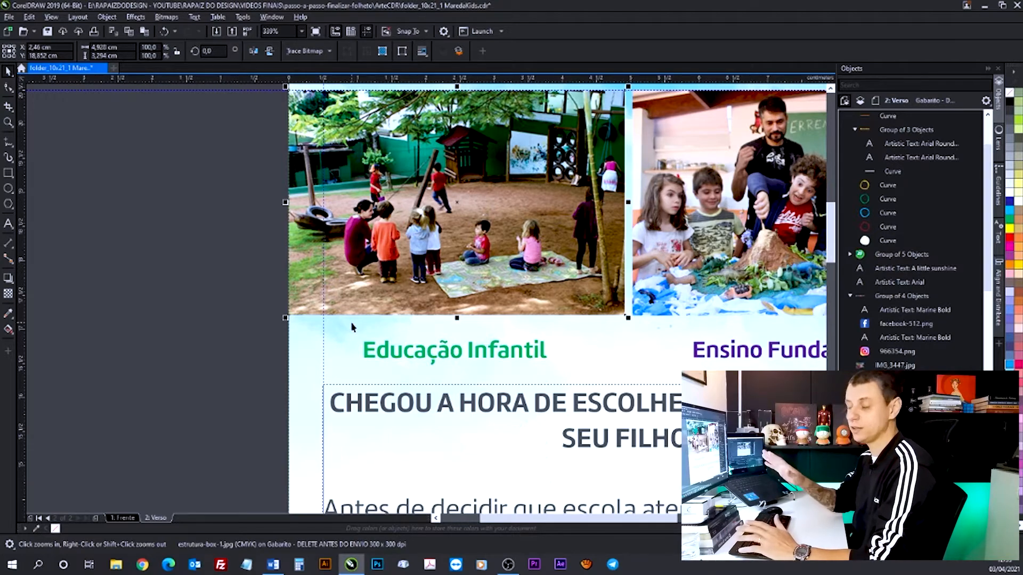
key("shift+F4")
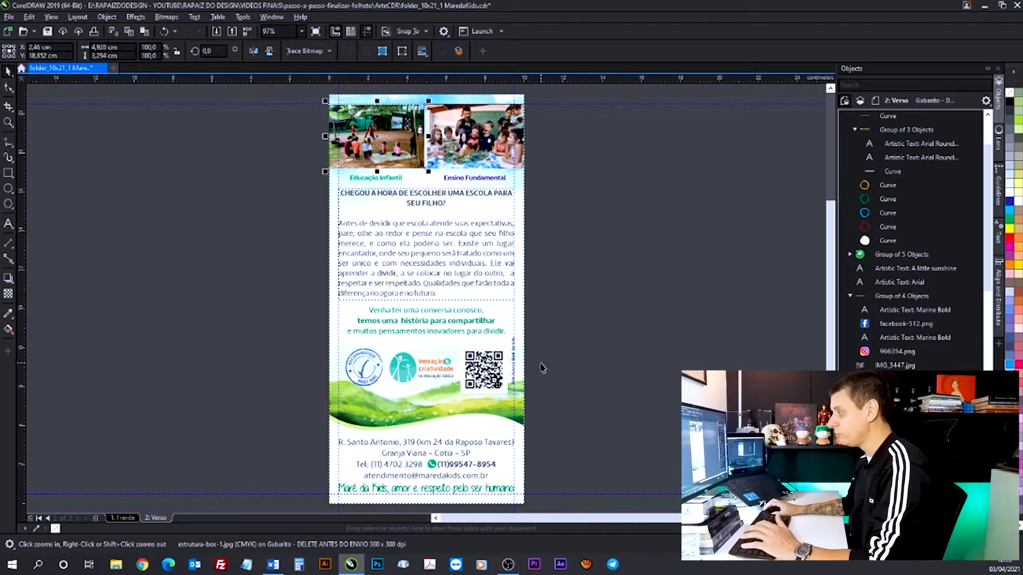
key("Escape")
key("Page_Up")
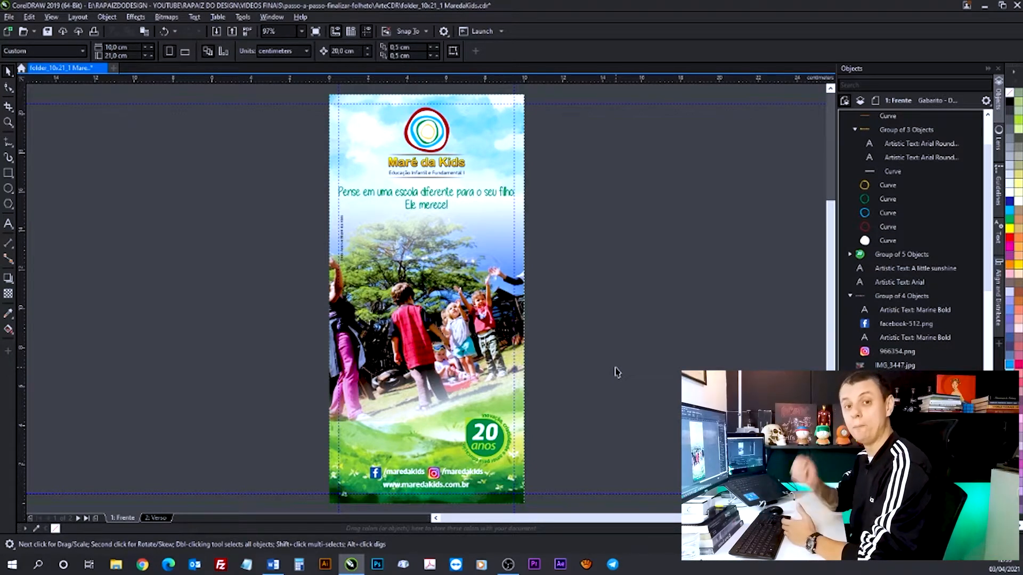
key("Page_Down")
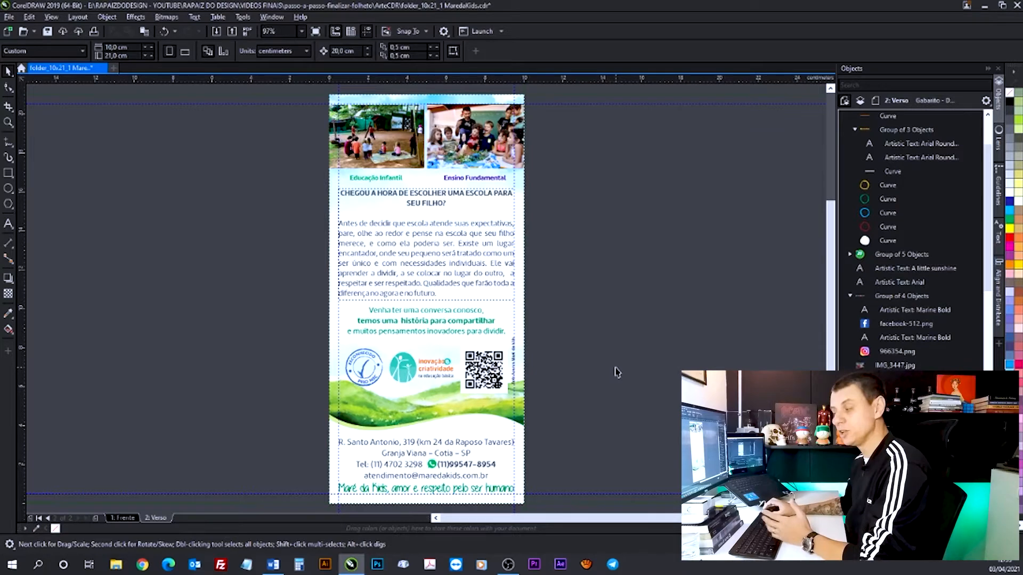
Check the playground photo's color mode on the Verso page and convert the photo above "Ensino Fundamental" to a bitmap.
left_click(382, 123)
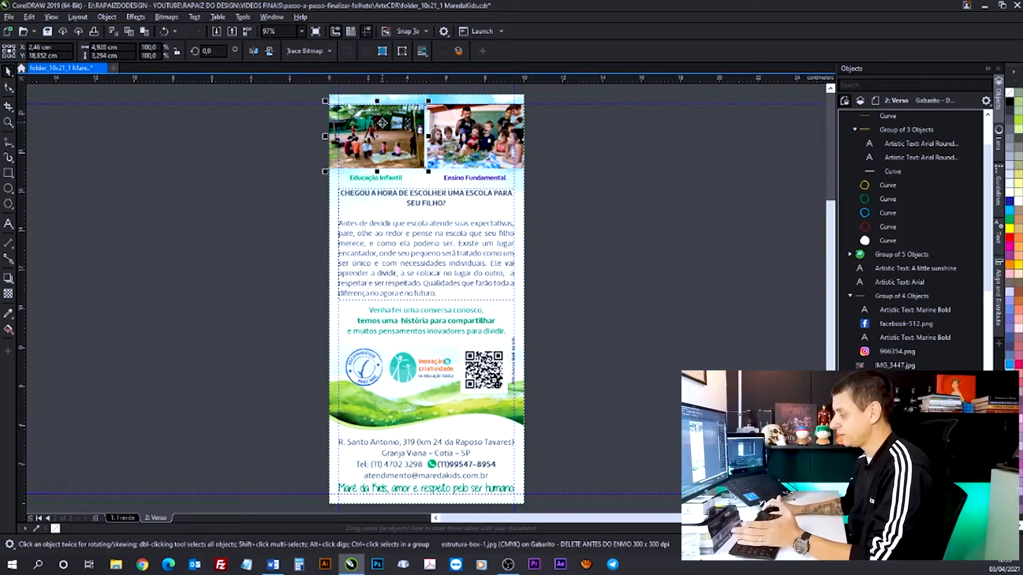
left_click(467, 148)
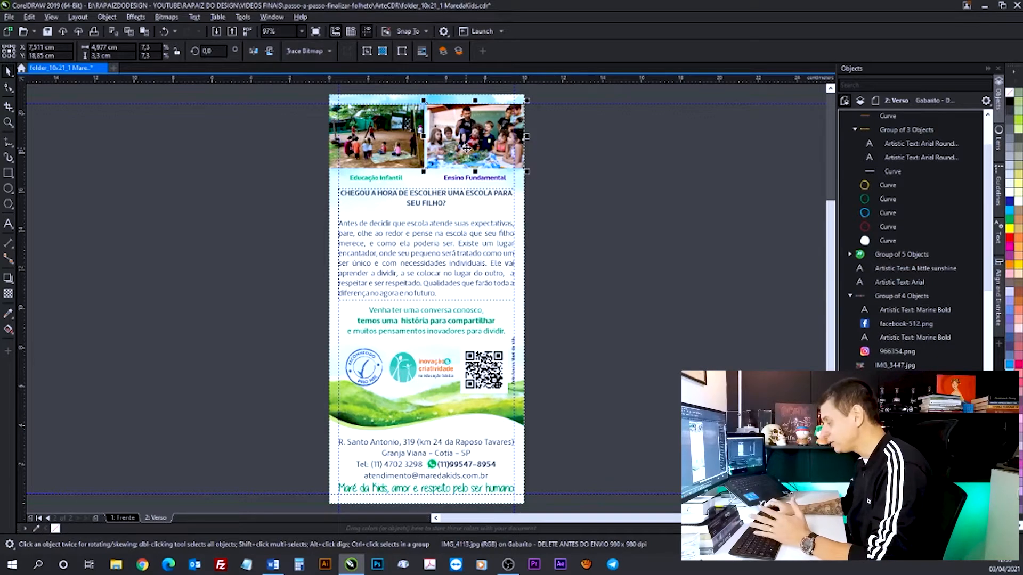
left_click(167, 17)
left_click(178, 31)
left_click(522, 341)
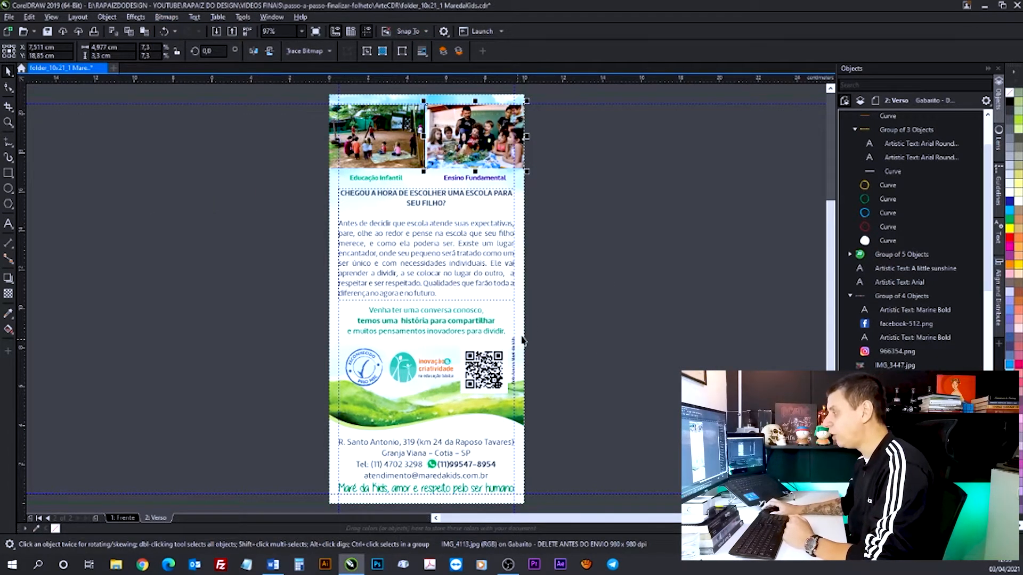
left_click(611, 246)
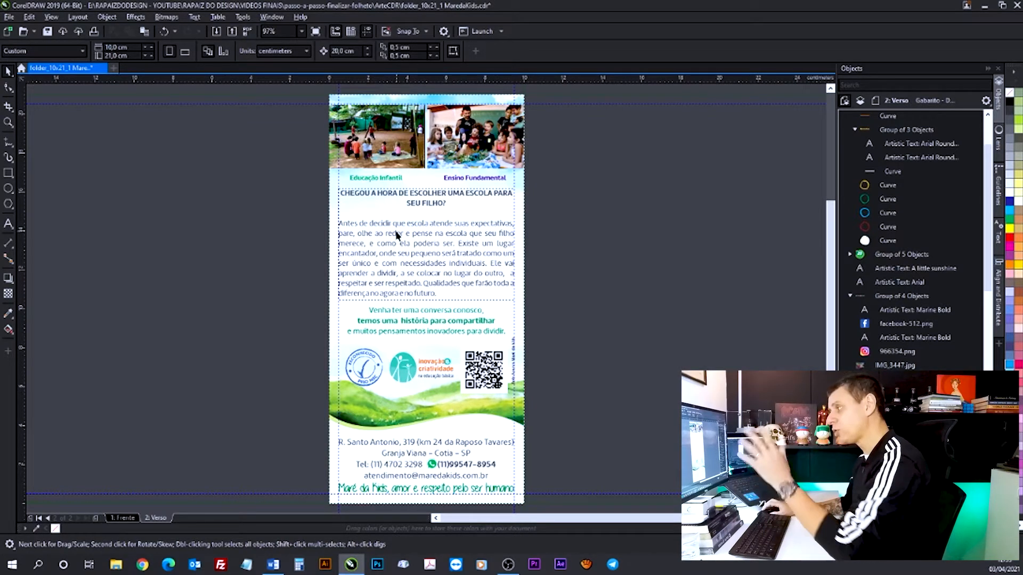
Check the fill colors of the "Educação Infantil" caption, the main paragraph and the green "Venha ter uma conversa conosco" text.
left_click(392, 184)
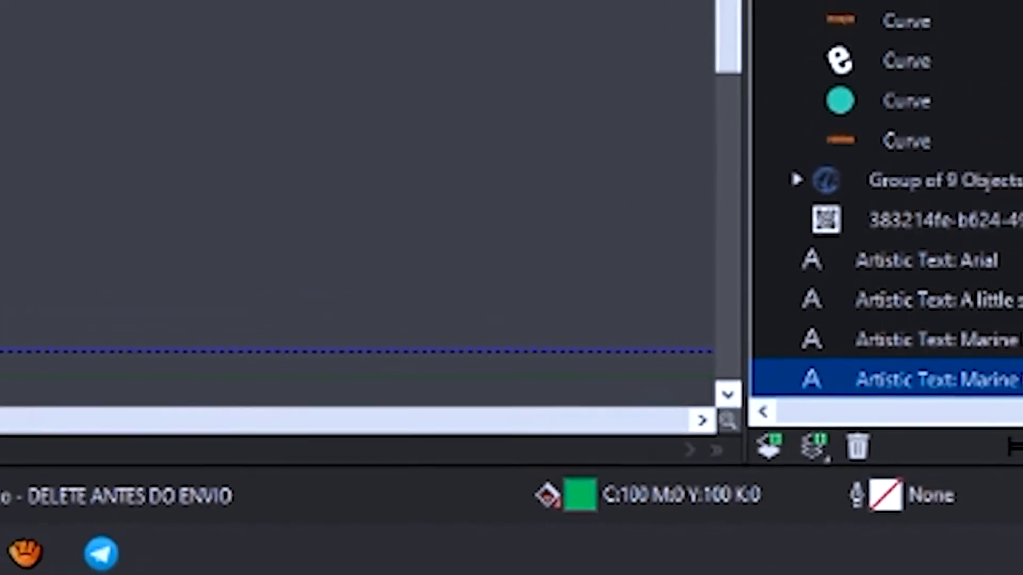
left_click(67, 3)
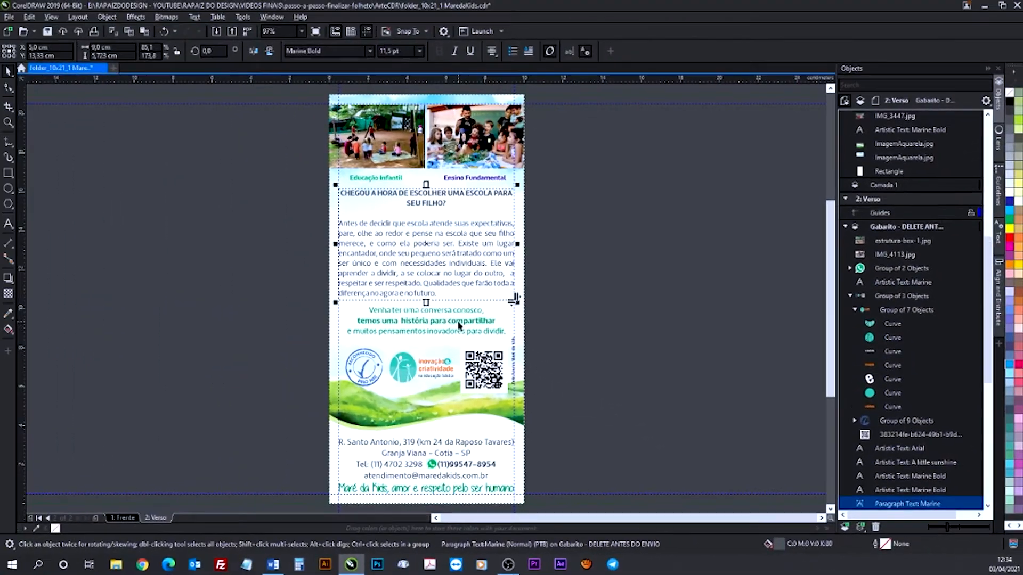
left_click(458, 324)
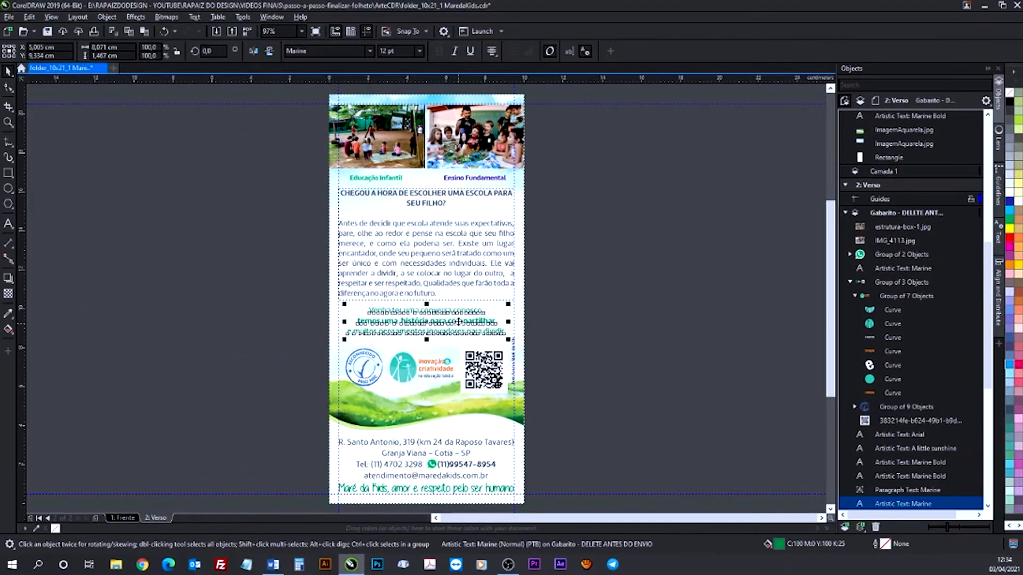
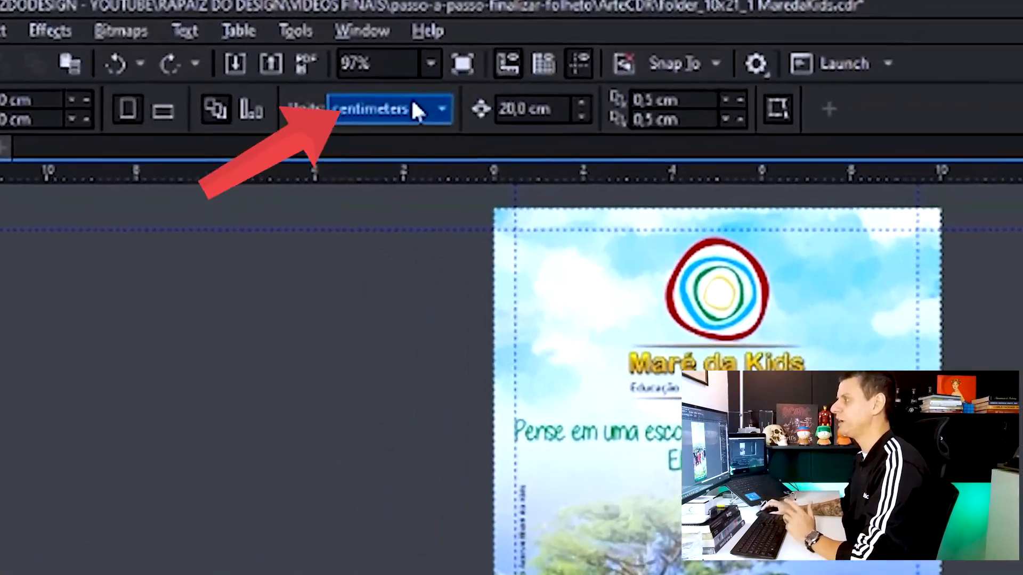
Set the document units to millimeters and add a vertical bleed guideline at X -5 mm on the Frente page.
left_click(413, 106)
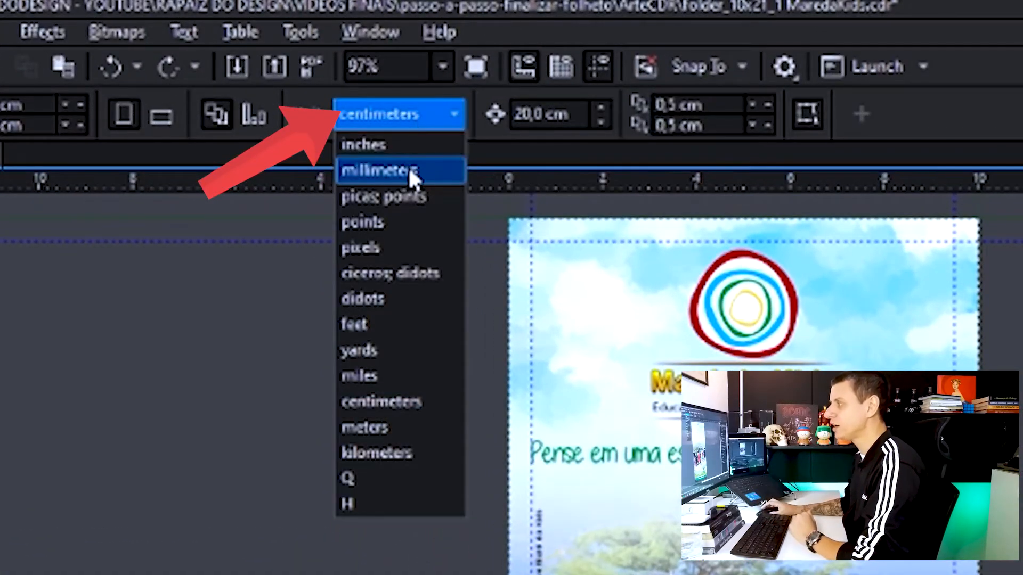
left_click(410, 170)
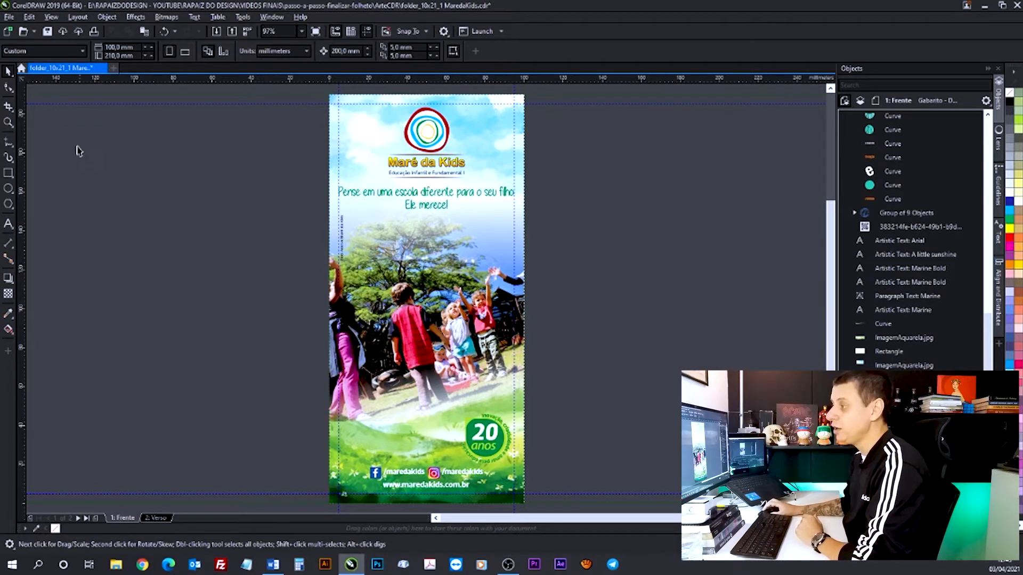
left_click_drag(23, 155, 287, 201)
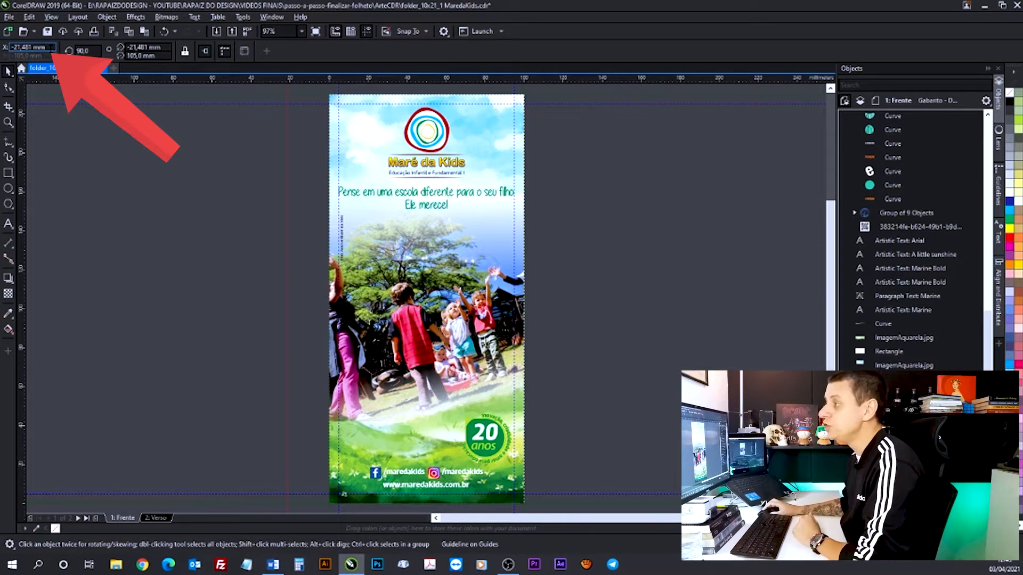
left_click_drag(51, 47, 2, 45)
type("-5")
key("Return")
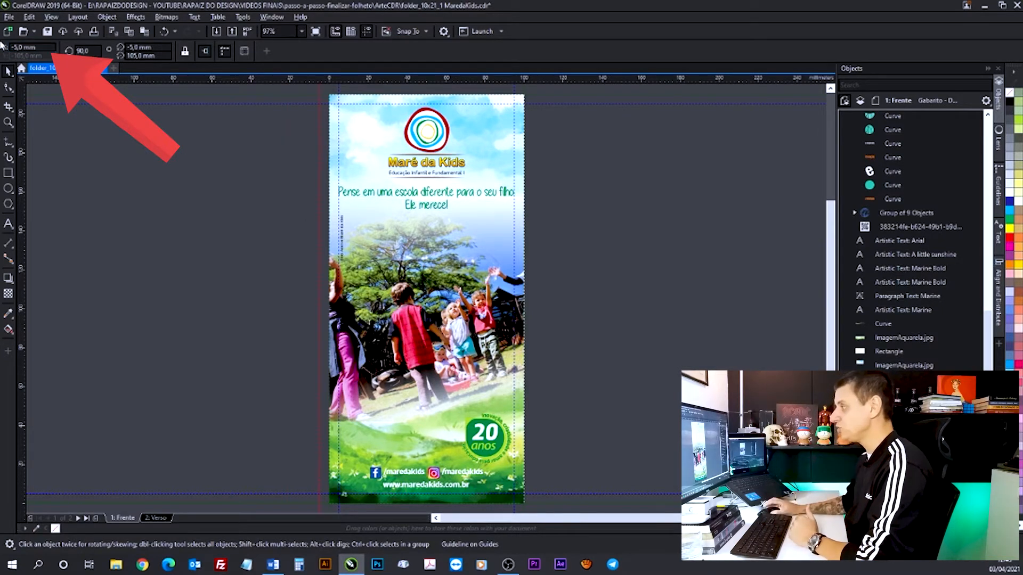
left_click(310, 293)
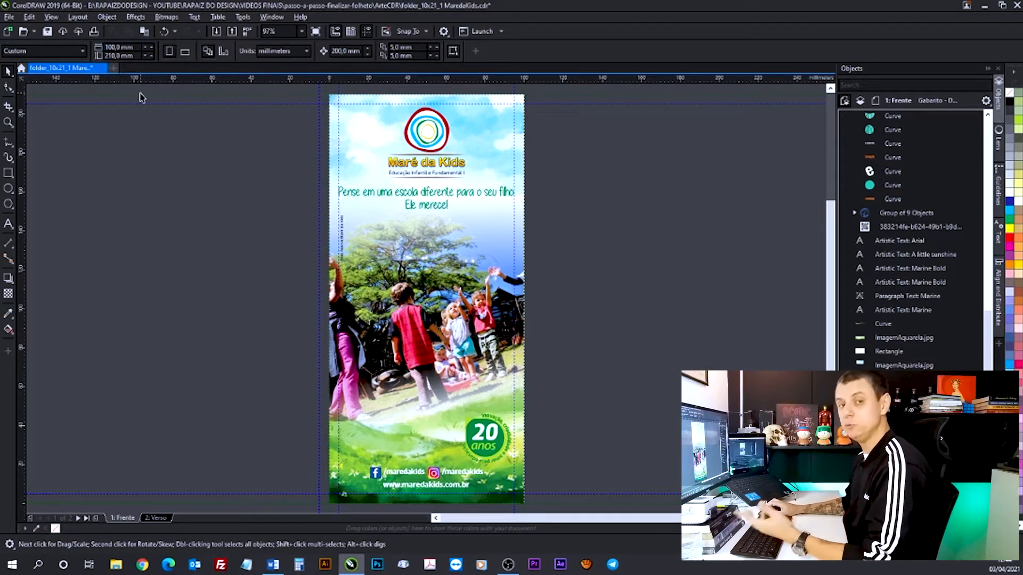
Add a vertical bleed guideline at X 105 mm, outside the page's right edge.
left_click_drag(21, 154, 65, 155)
double_click(45, 48)
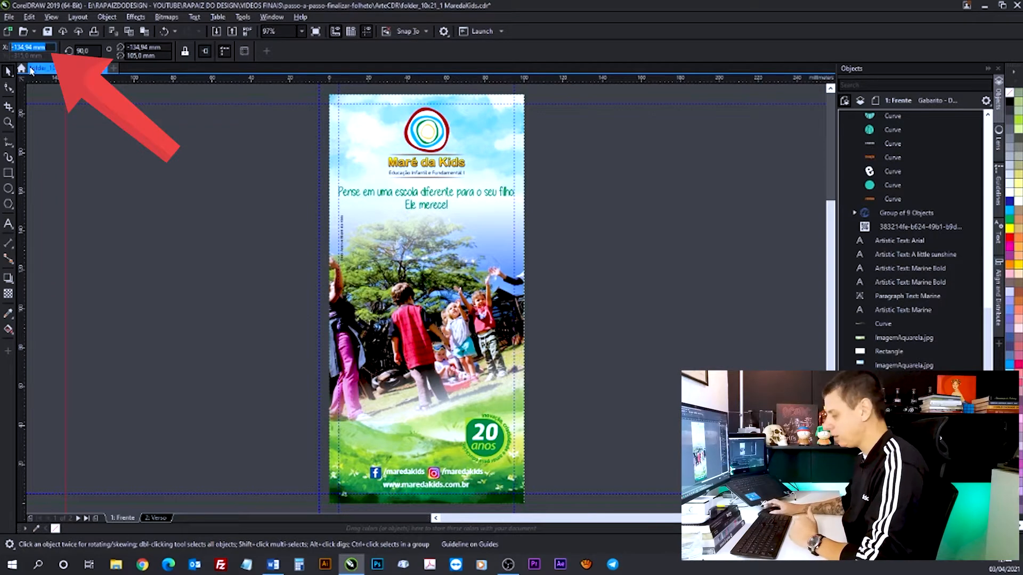
type("105")
key("Return")
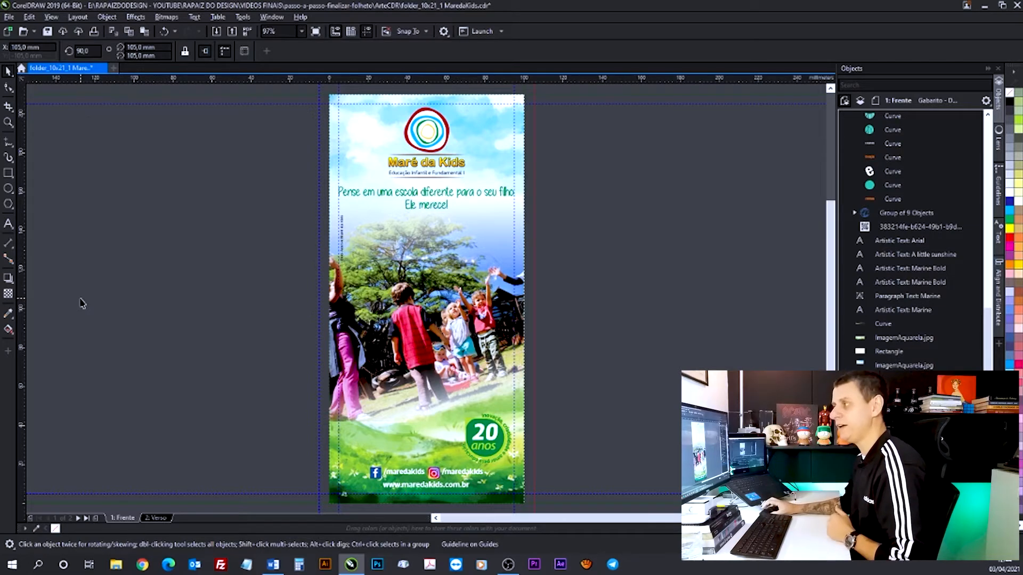
Add a horizontal bleed guideline at Y -5 mm, below the page's bottom edge.
left_click_drag(256, 81, 250, 130)
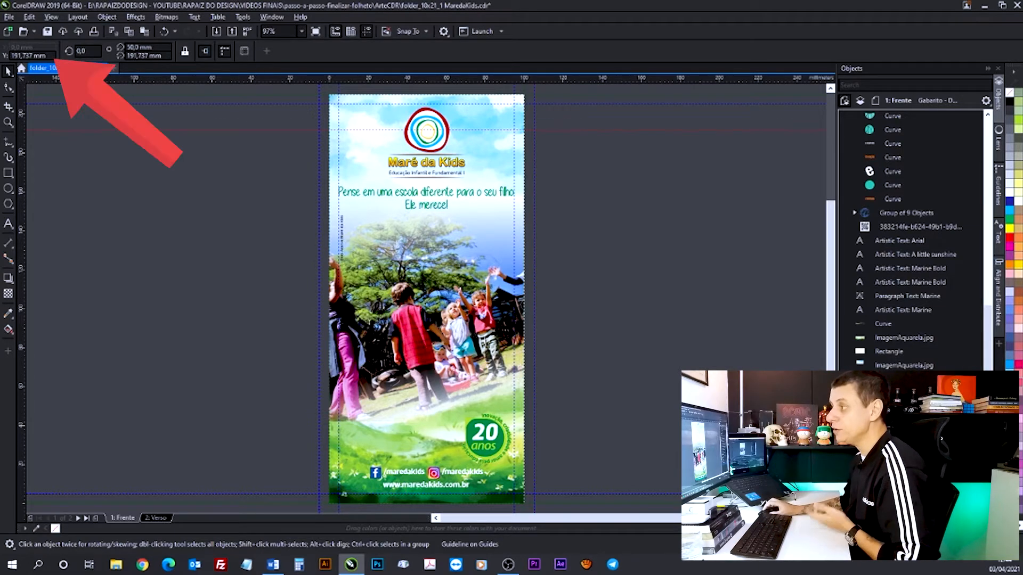
left_click(11, 56)
key("BackSpace")
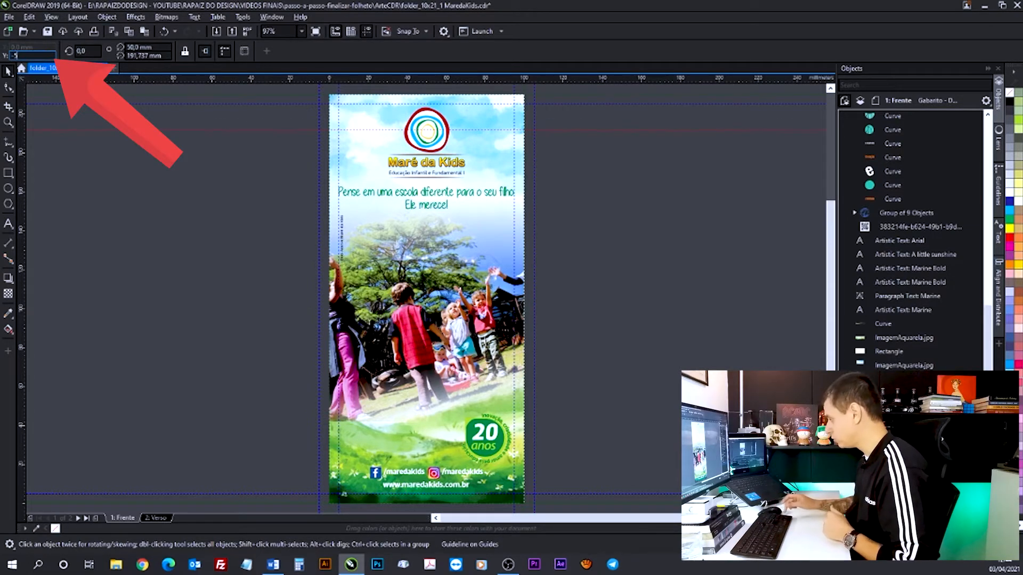
key("Return")
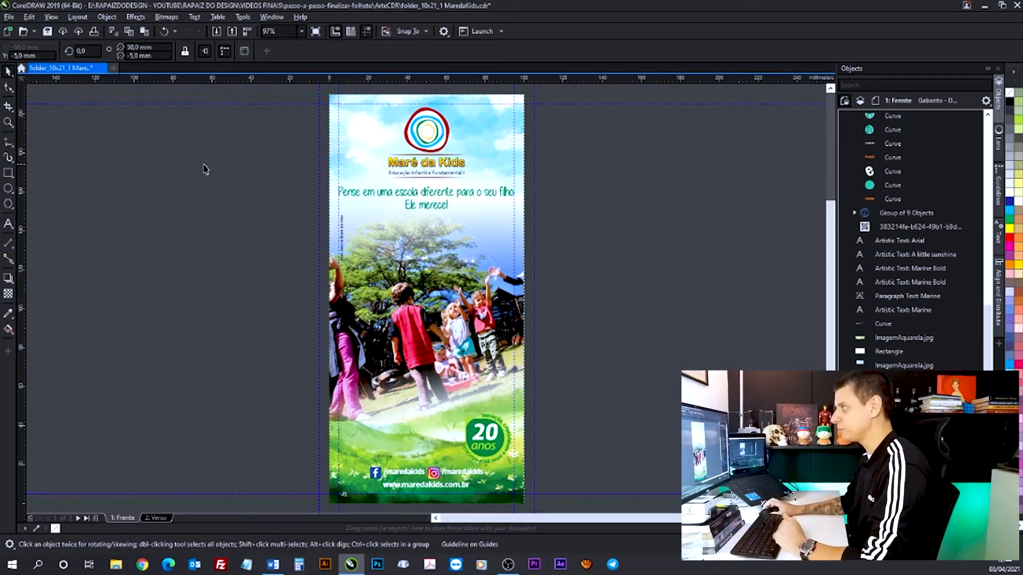
left_click(224, 158)
Add a horizontal bleed guideline at Y 215 mm, above the page's top edge.
left_click_drag(230, 83, 235, 94)
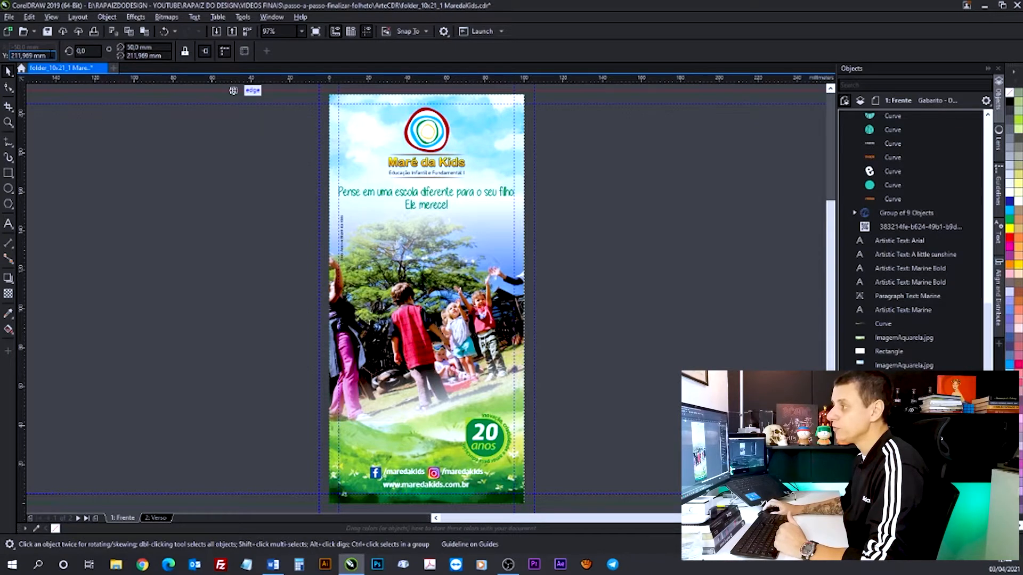
left_click_drag(52, 54, 2, 47)
type("21")
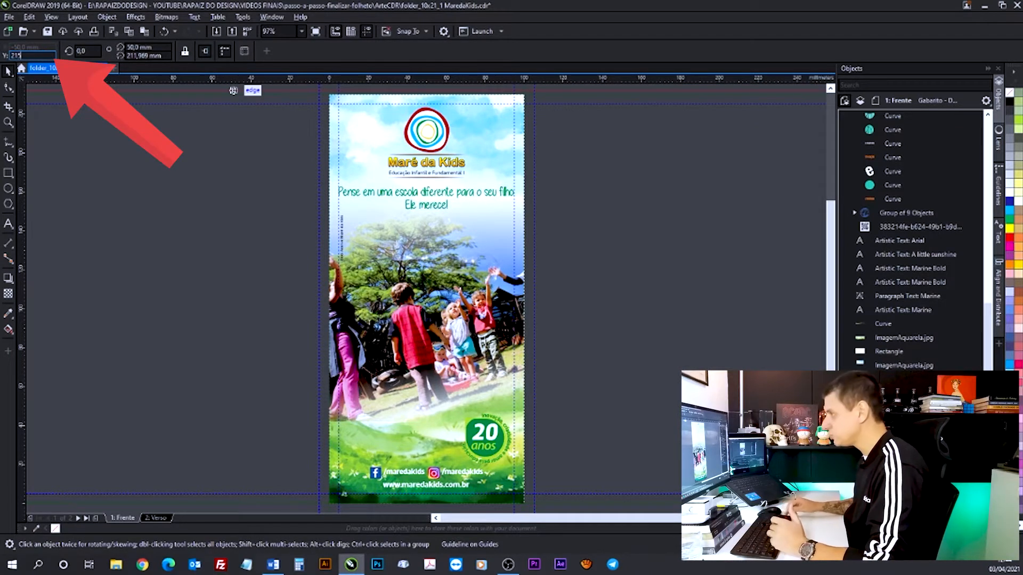
type("5")
key("Return")
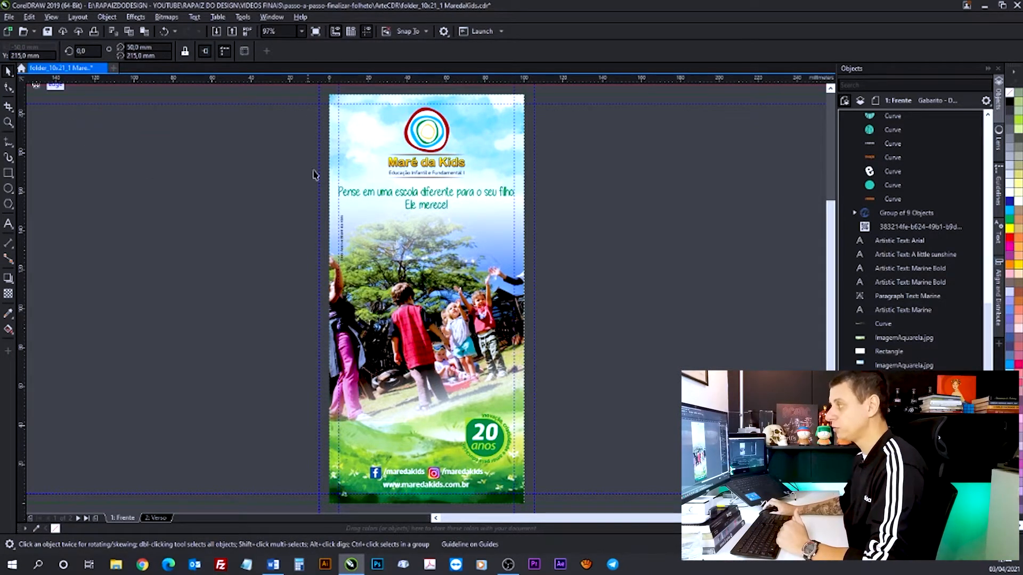
left_click(566, 168)
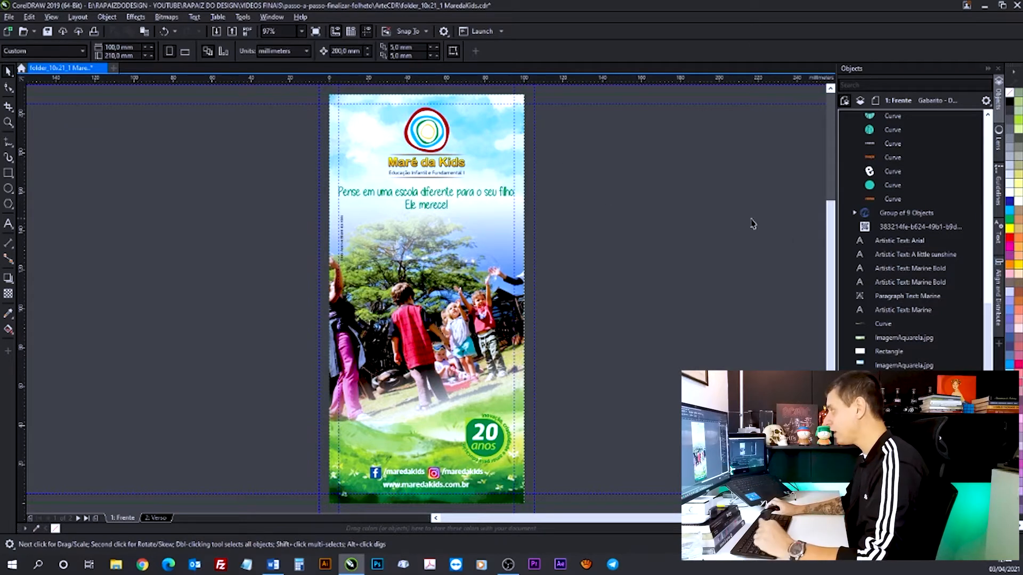
Move both top corner nodes of the sky watercolor background outward, partway toward the bleed guidelines, using the Shape tool.
scroll(768, 260, "down", 3)
key("z")
mouse_move(520, 155)
left_mouse_down()
mouse_move(581, 201)
mouse_move(684, 392)
mouse_move(682, 413)
mouse_move(670, 404)
left_mouse_up()
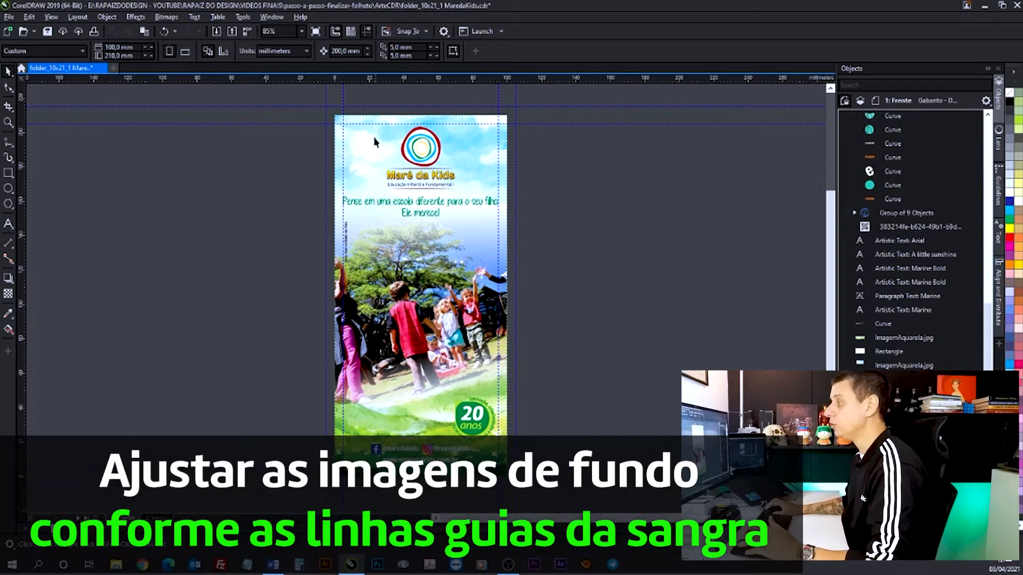
left_click(358, 136)
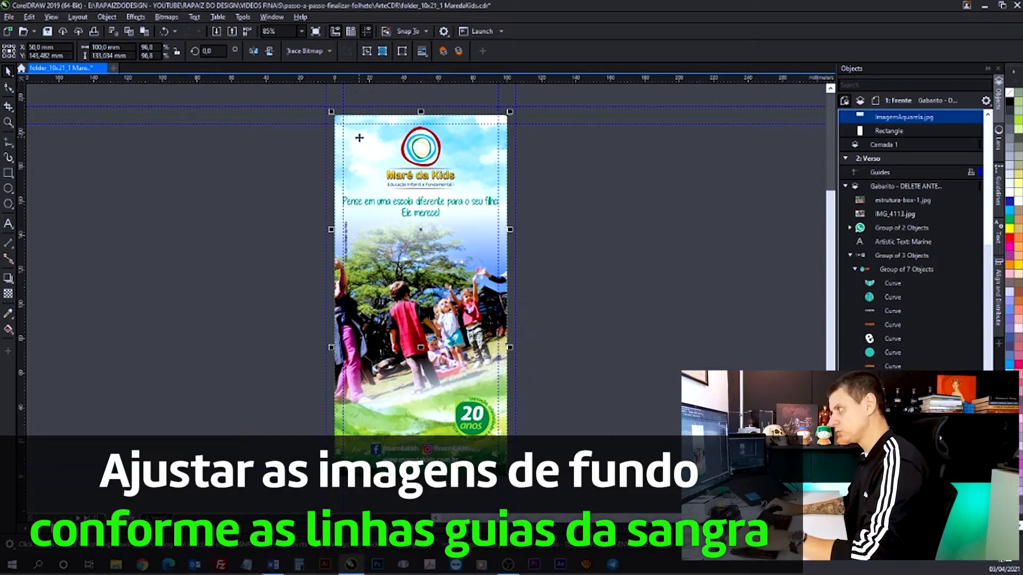
left_click_drag(314, 97, 530, 258)
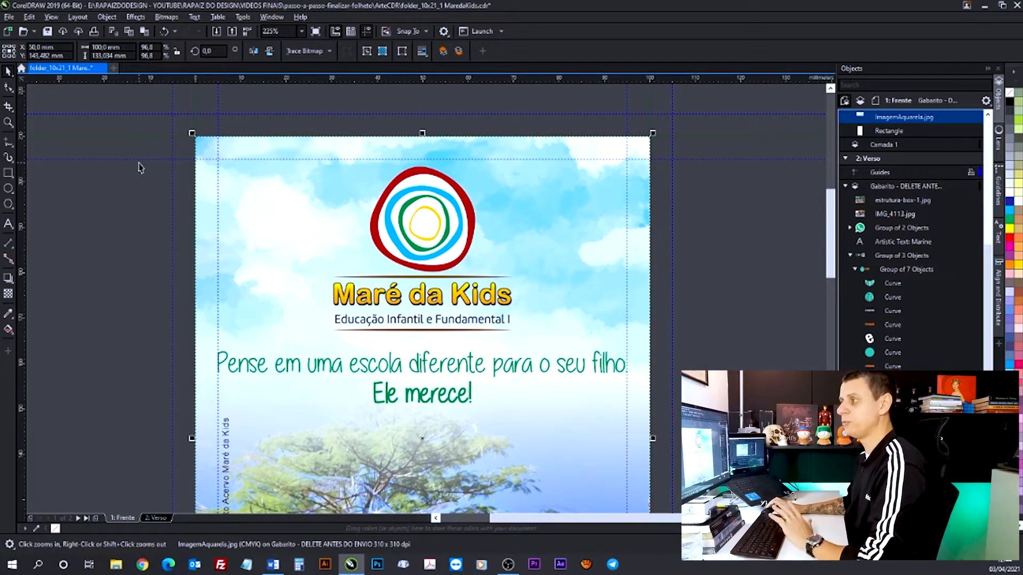
left_click(9, 88)
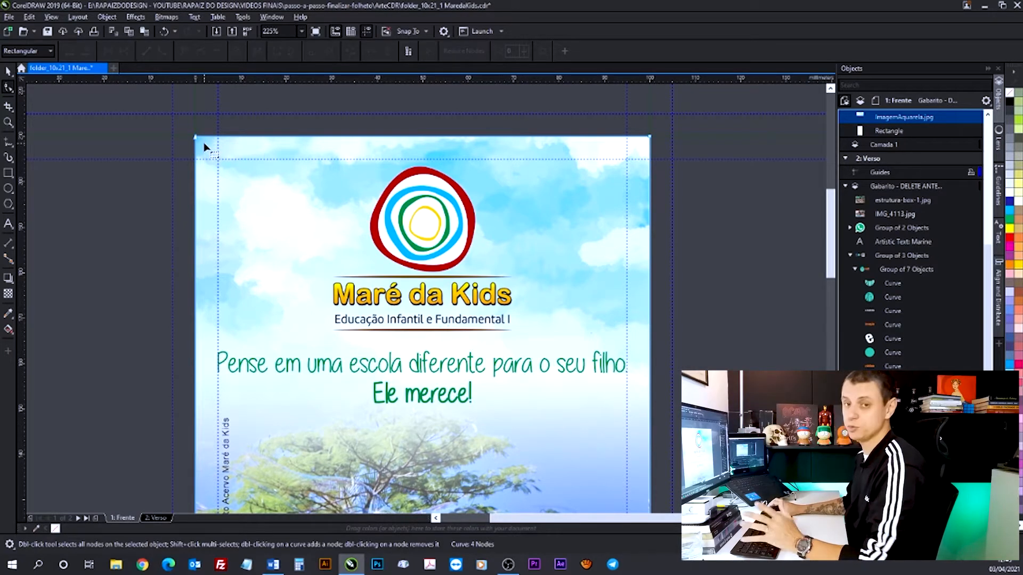
left_click_drag(195, 138, 172, 115)
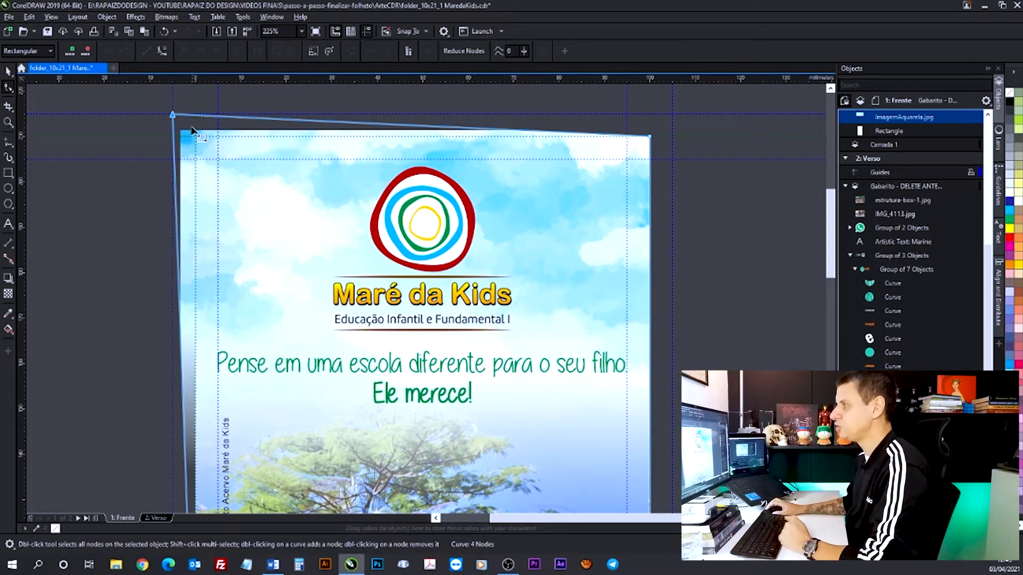
left_click_drag(173, 115, 180, 129)
mouse_move(650, 137)
left_mouse_down()
mouse_move(674, 111)
mouse_move(666, 130)
left_mouse_up()
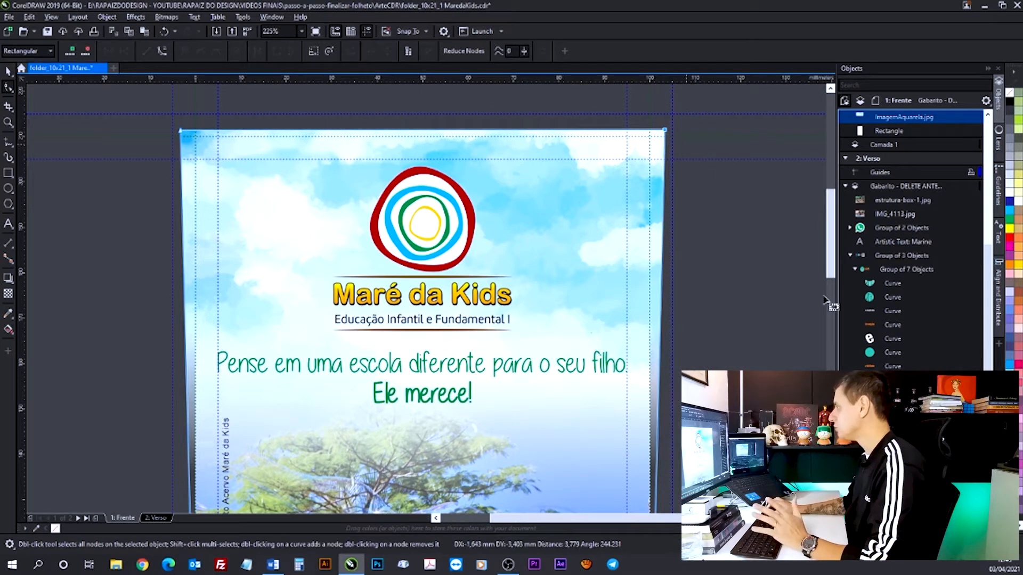
Move the lower-left corner node of the sky watercolor background about 2.5 mm outward past the page edge.
left_click_drag(832, 234, 832, 271)
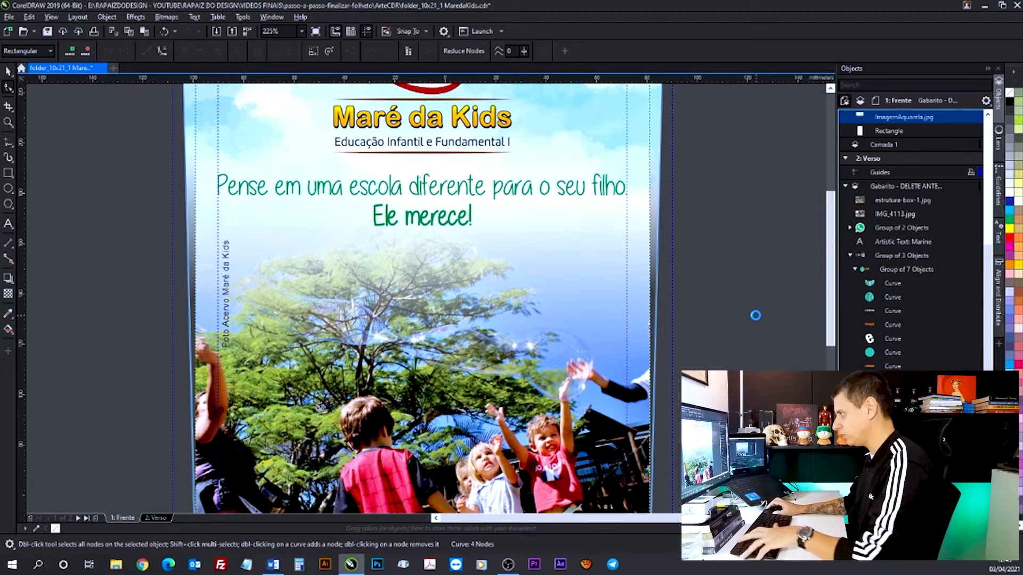
scroll(757, 315, "down", 2)
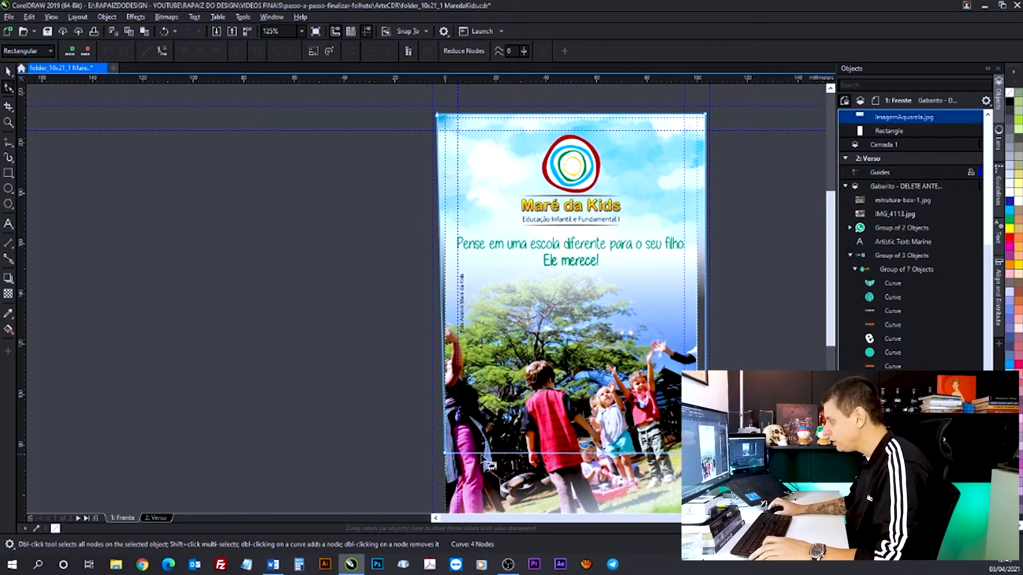
left_click_drag(446, 454, 440, 457)
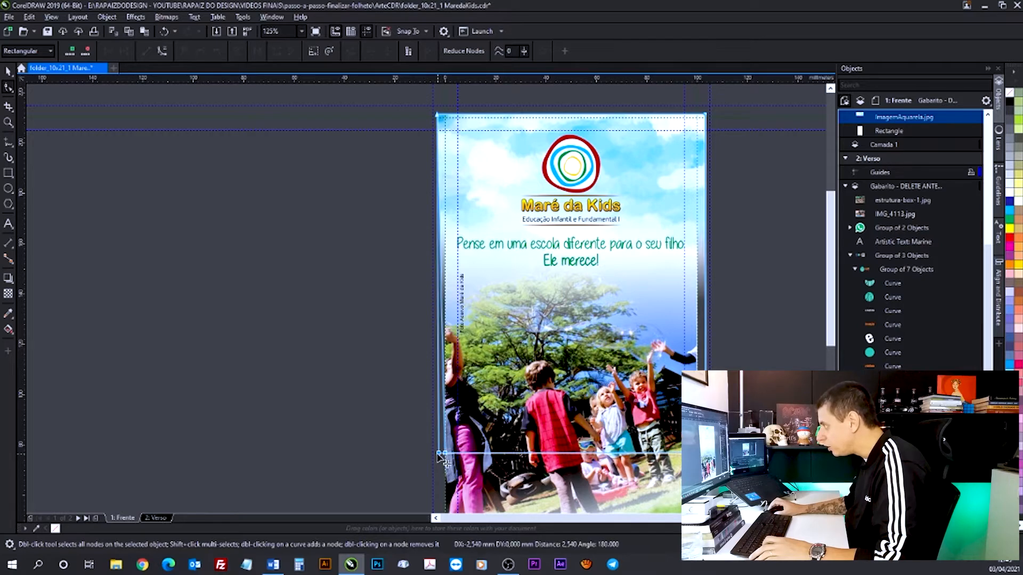
Scale the sky watercolor background to about 109 x 139 mm so its top corners reach the bleed guidelines.
key("space")
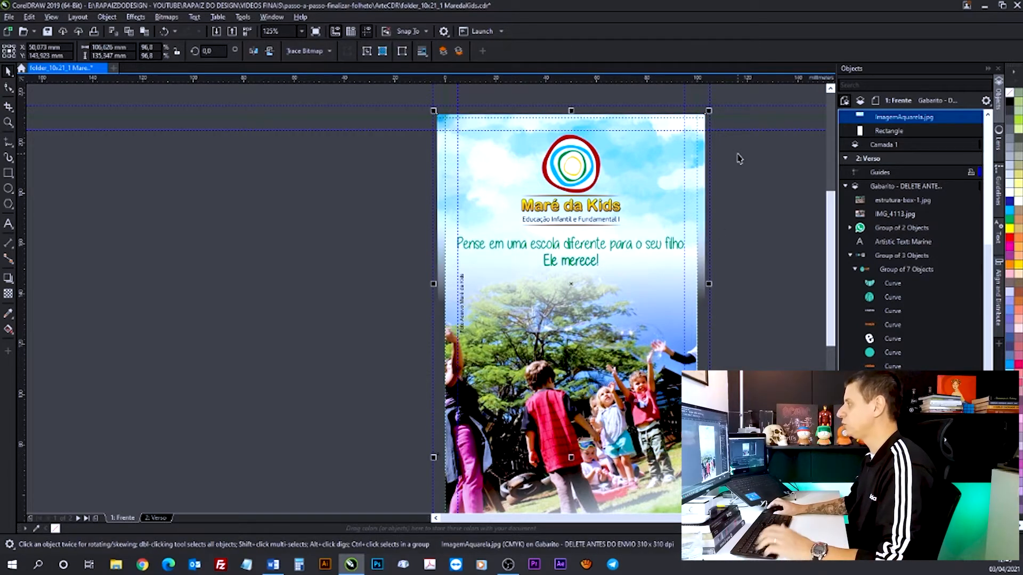
left_click_drag(708, 110, 710, 106)
left_click_drag(433, 105, 430, 102)
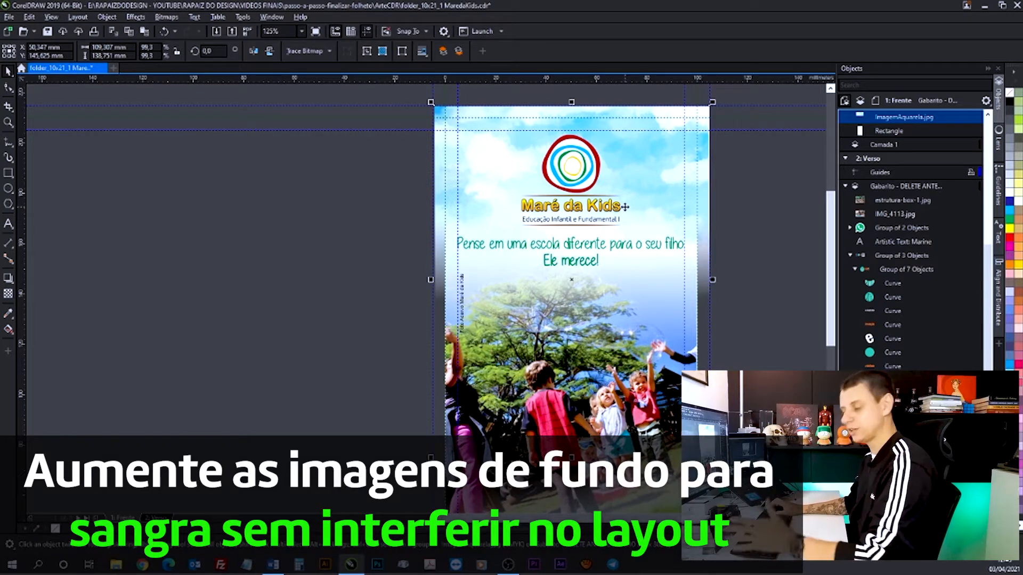
Align the sky watercolor background with the left bleed guideline and scale it to about 110 x 139.6 mm to reach the right one.
key("z")
left_click_drag(413, 91, 736, 322)
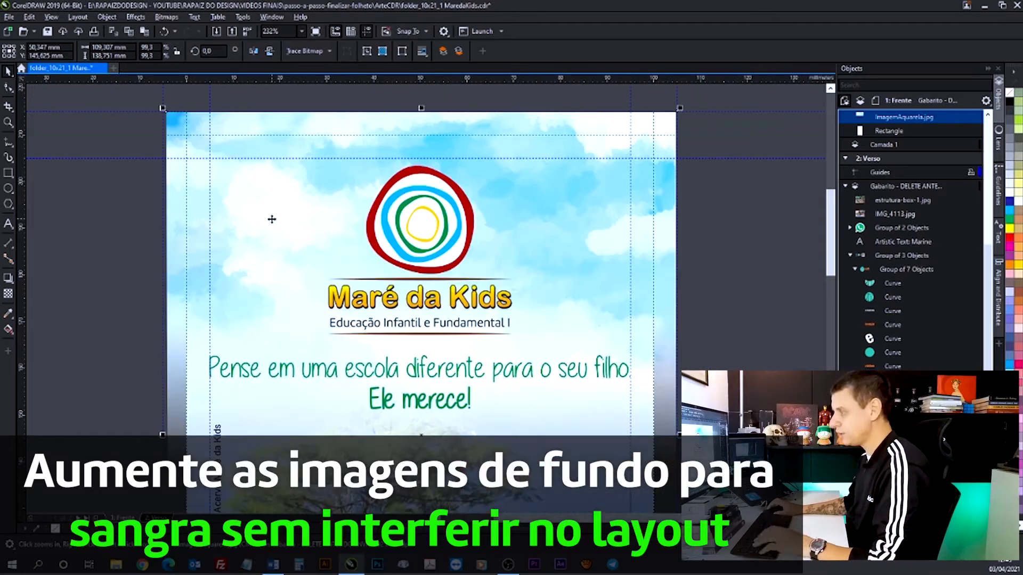
key("F10")
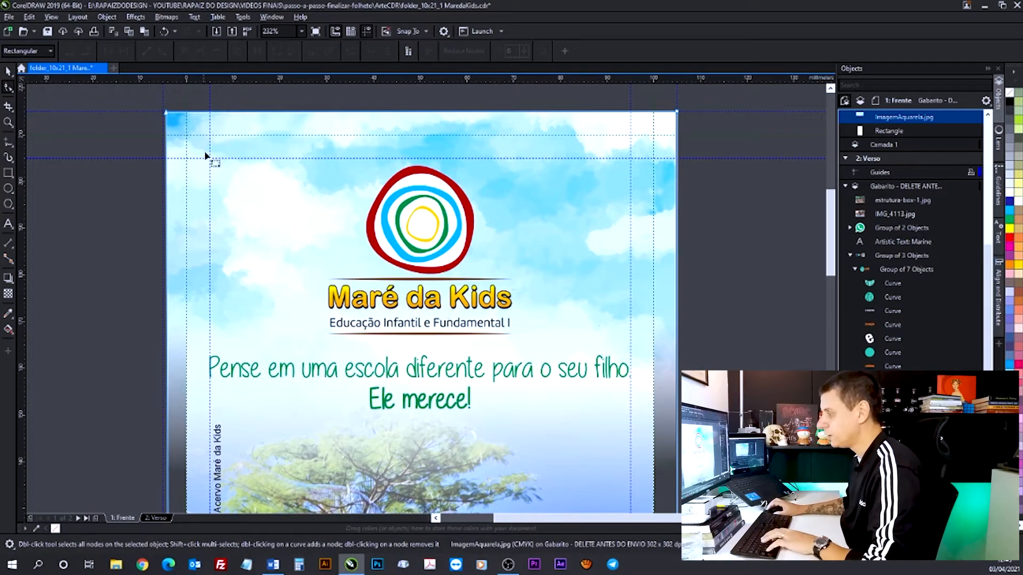
key("space")
mouse_move(307, 121)
left_mouse_down()
mouse_move(308, 136)
mouse_move(303, 128)
left_mouse_up()
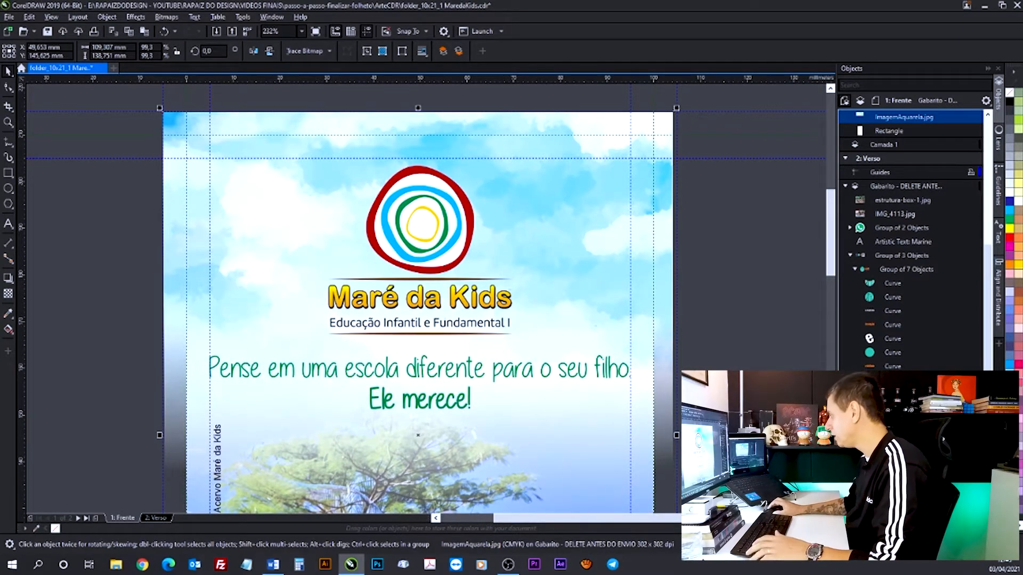
scroll(774, 302, "down", 2)
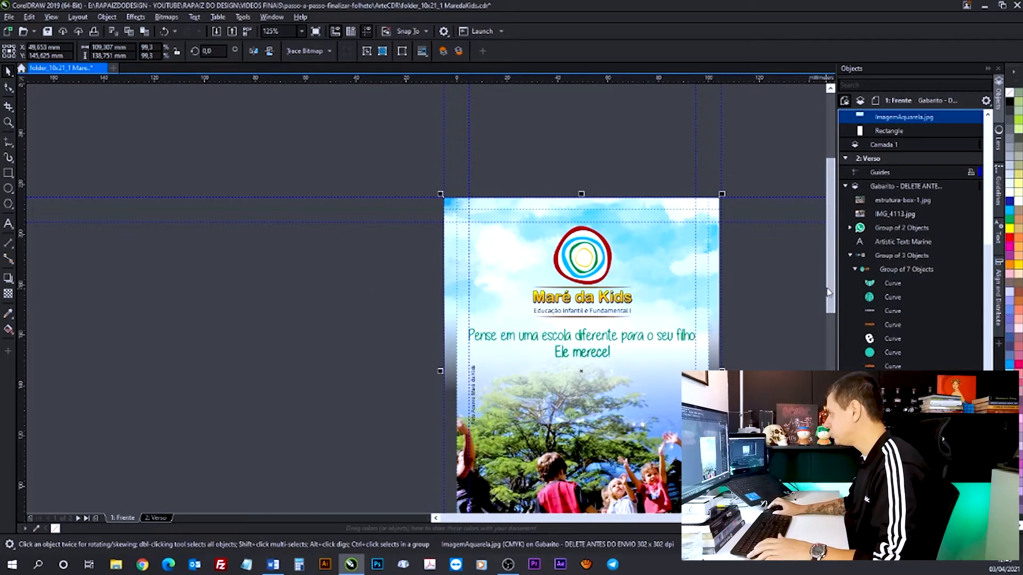
scroll(829, 292, "down", 3)
left_click_drag(722, 468, 725, 470)
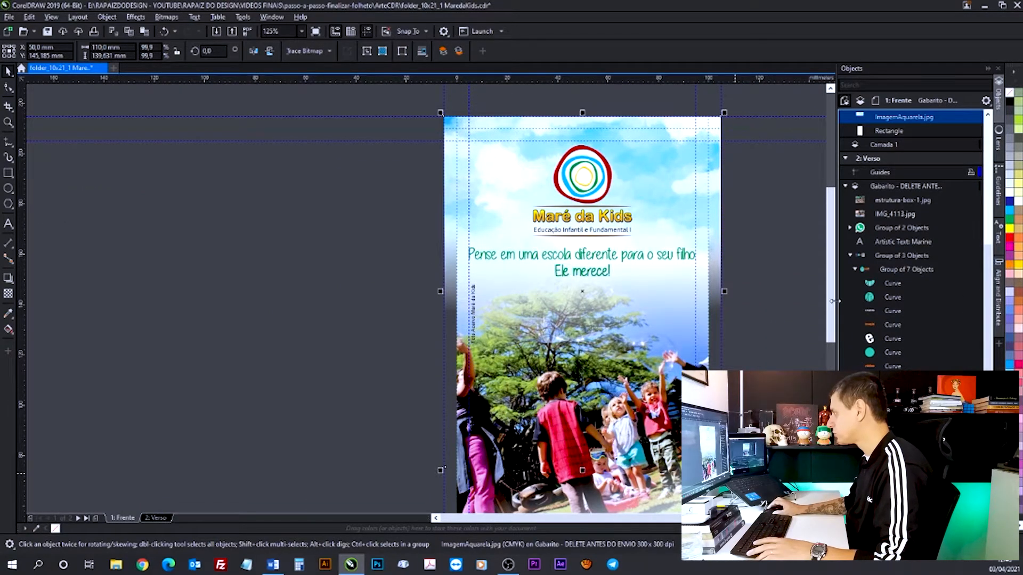
Extend the left and right sides of the children's photo to the bleed guidelines using the Shape tool.
scroll(832, 301, "down", 4)
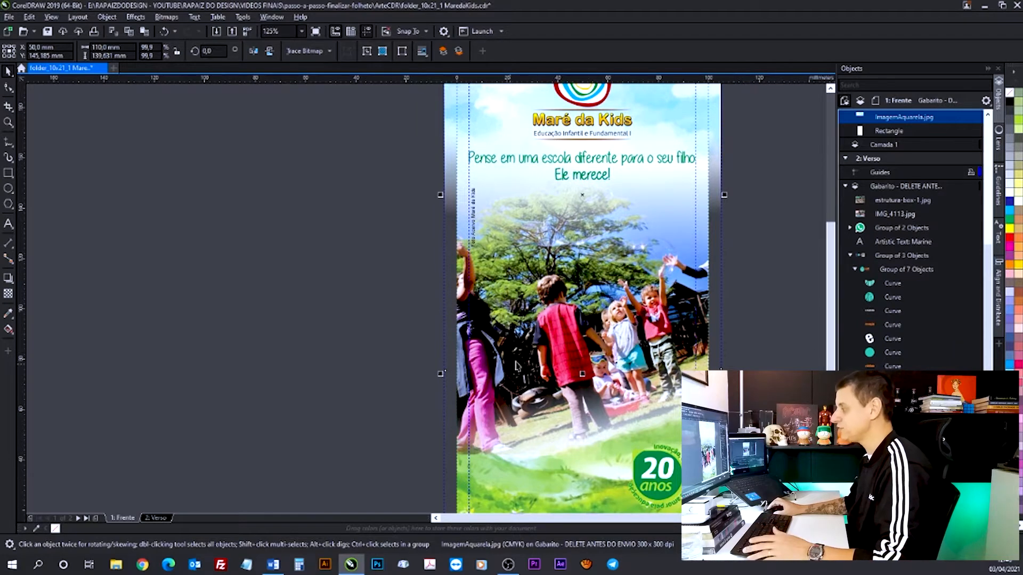
left_click(539, 324)
key("alt")
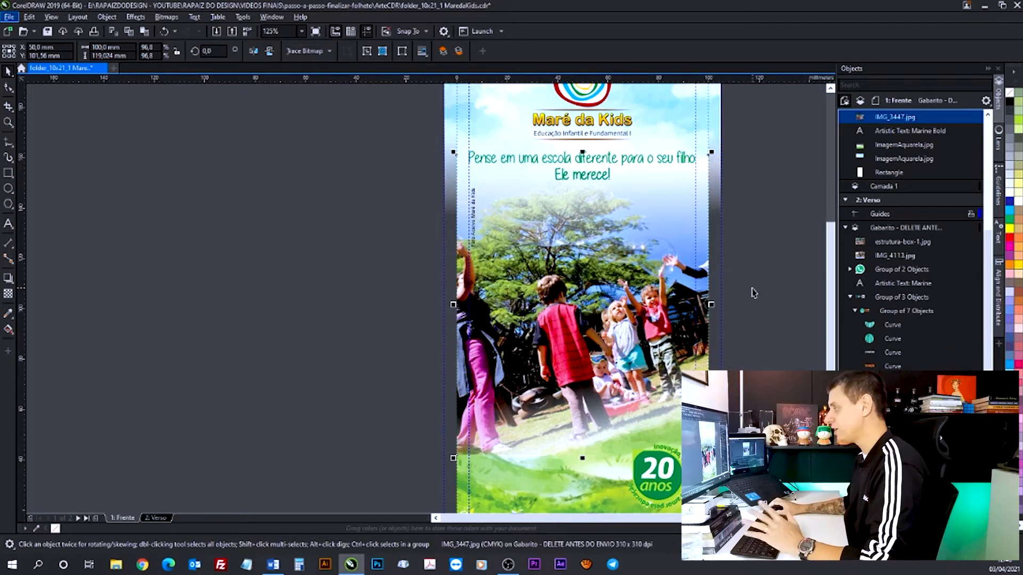
key("Escape")
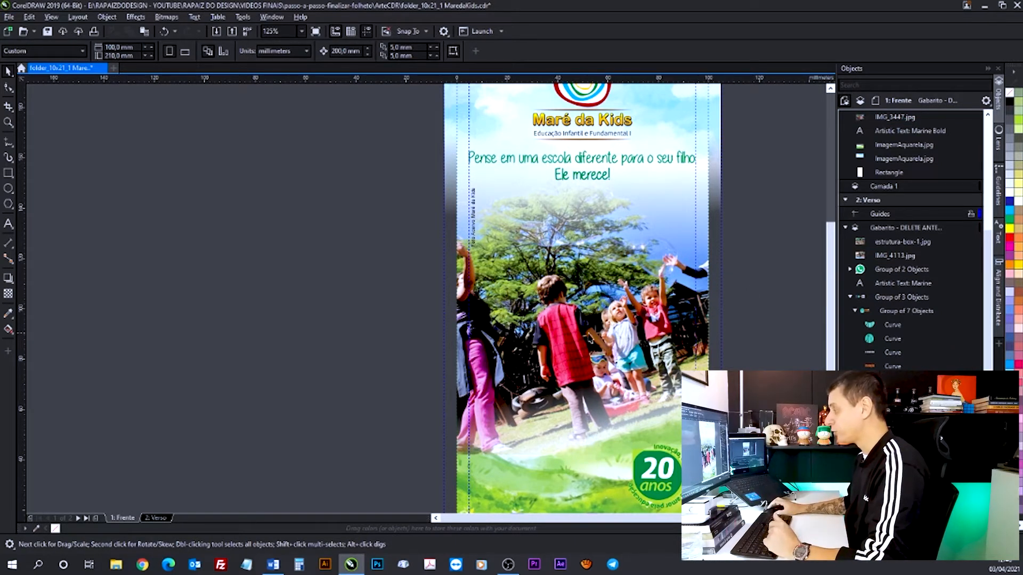
left_click(585, 335)
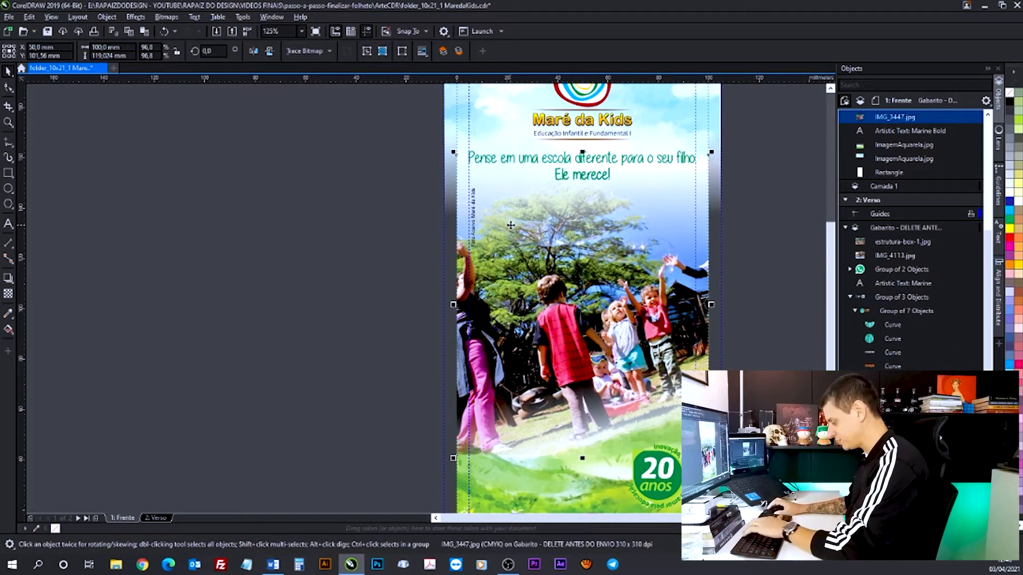
key("F10")
left_click_drag(459, 457, 446, 460)
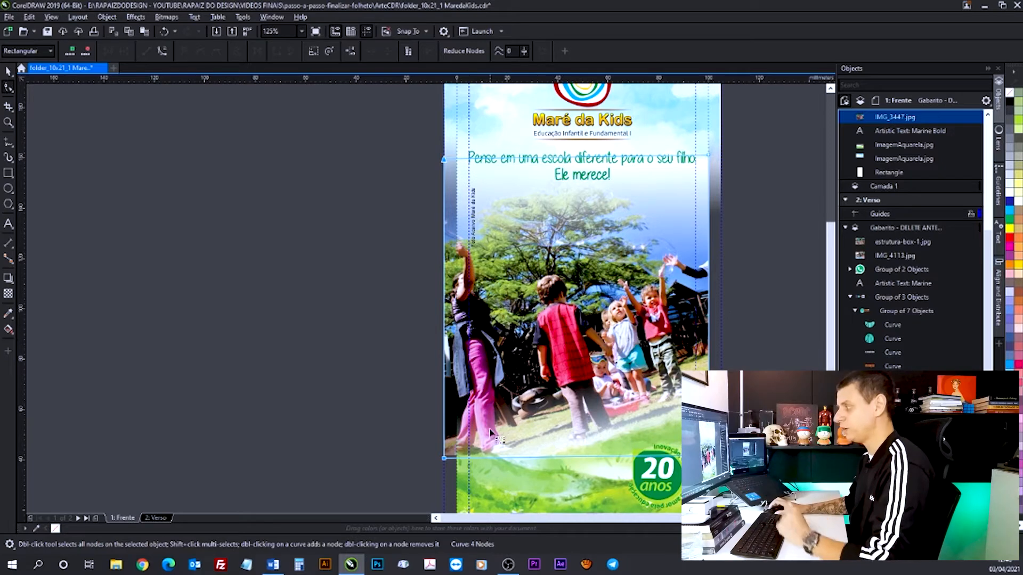
left_click_drag(694, 476, 721, 155)
key("space")
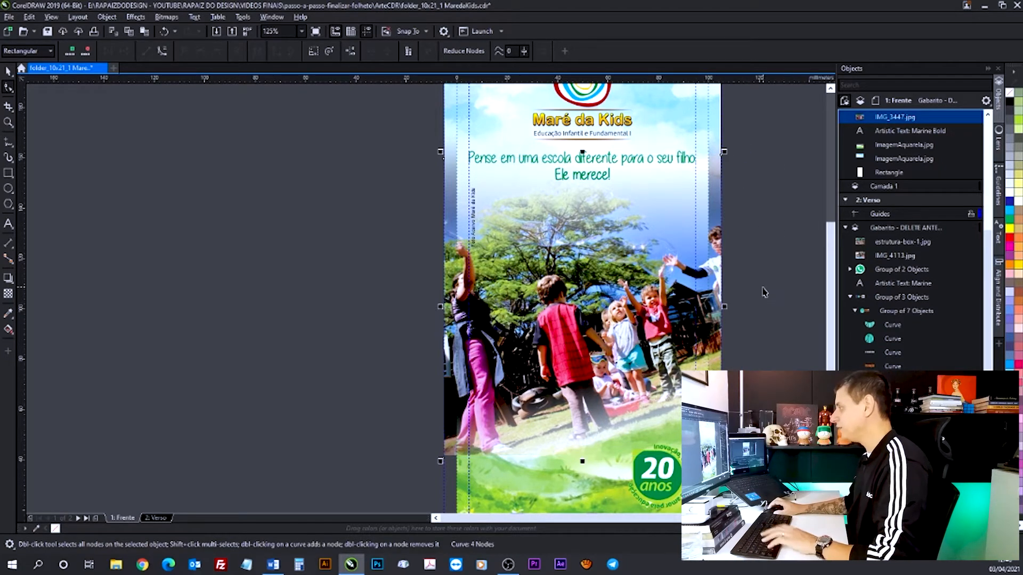
left_click(761, 287)
Move the side nodes of the green watercolor background outward, partway toward the left and right bleed guidelines, using the Shape tool.
scroll(829, 269, "down", 3)
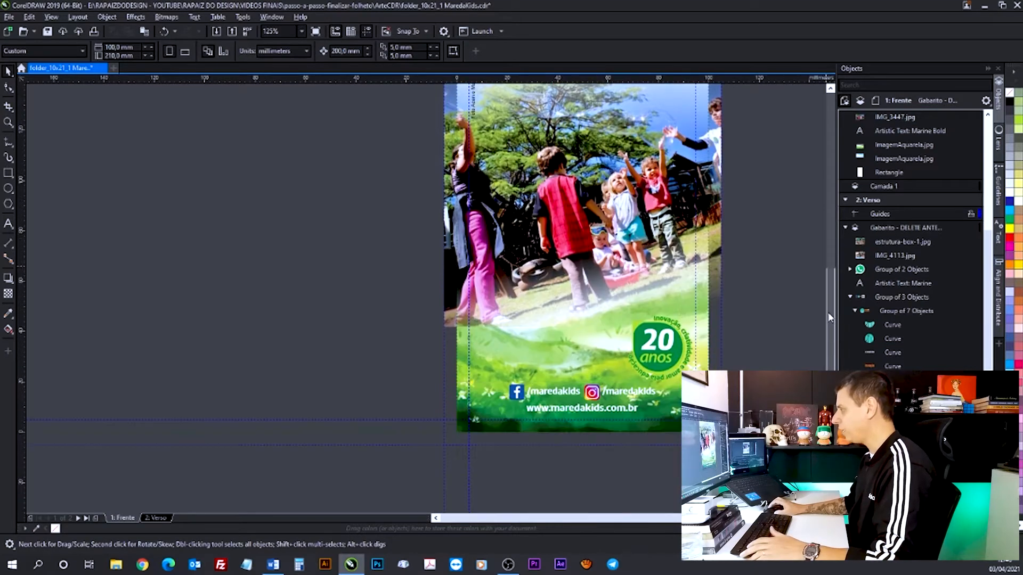
left_click(502, 374)
key("F10")
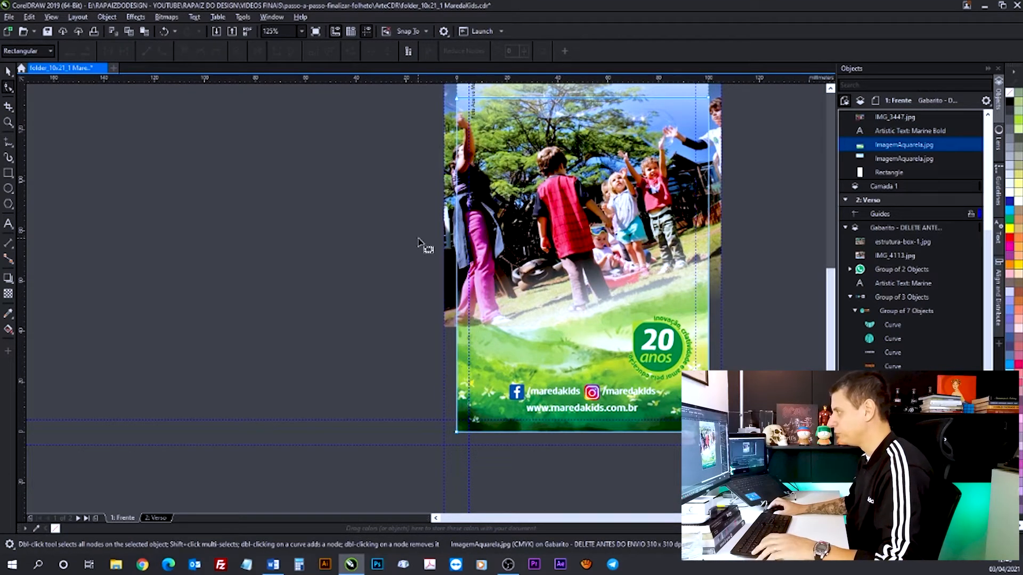
left_click_drag(434, 88, 488, 477)
left_click_drag(457, 433, 445, 433)
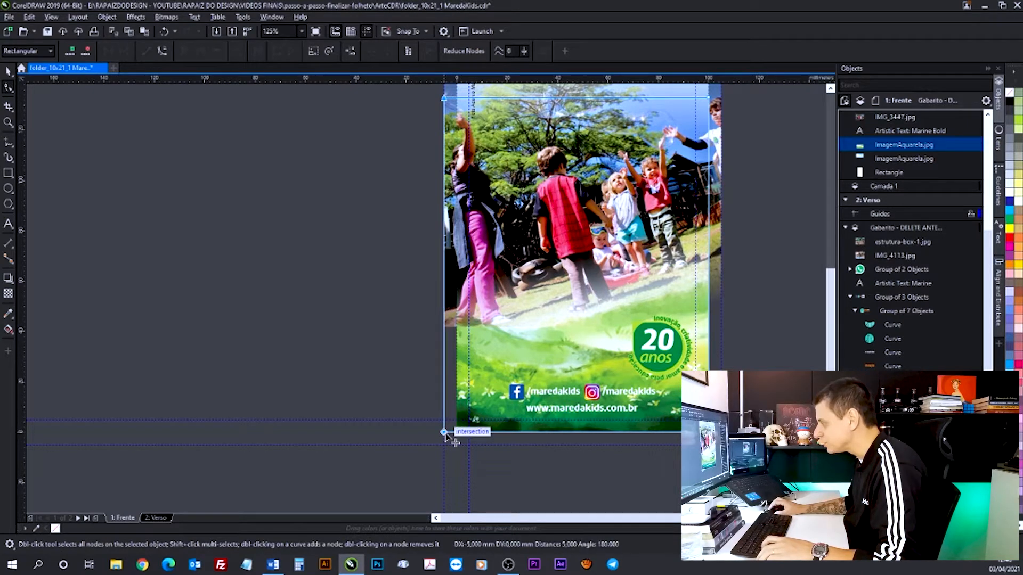
left_click_drag(444, 433, 449, 435)
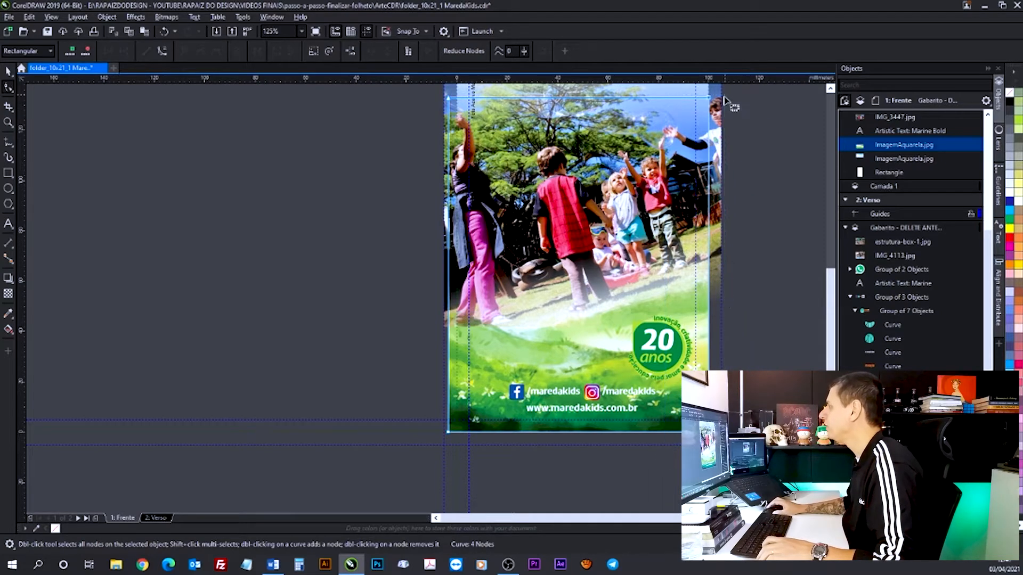
left_click_drag(708, 97, 715, 98)
Nudge the bottom nodes of the green watercolor background slightly below the page edge.
left_click_drag(374, 416, 720, 479)
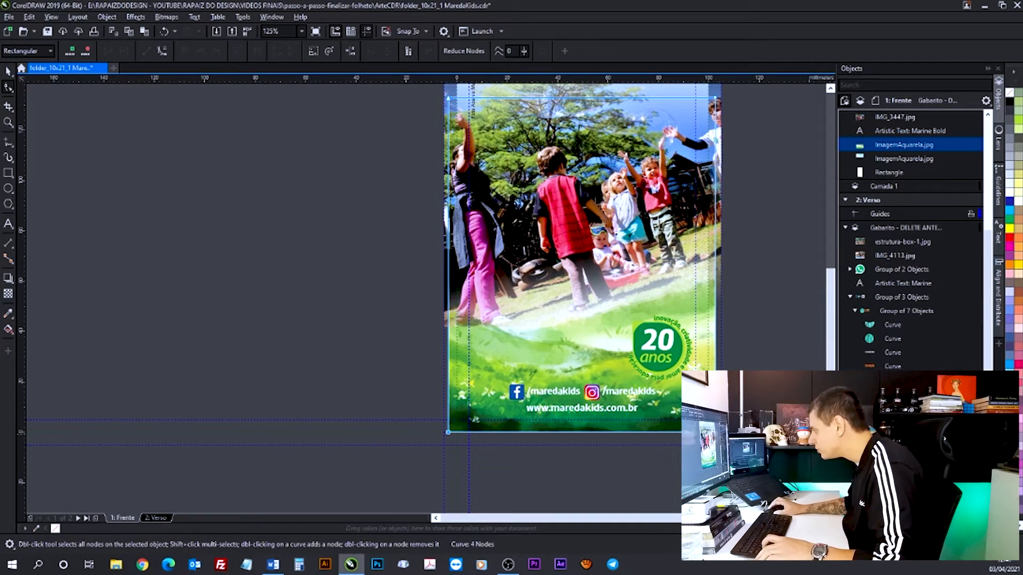
key("Down")
key("Down")
key("Up")
key("Up")
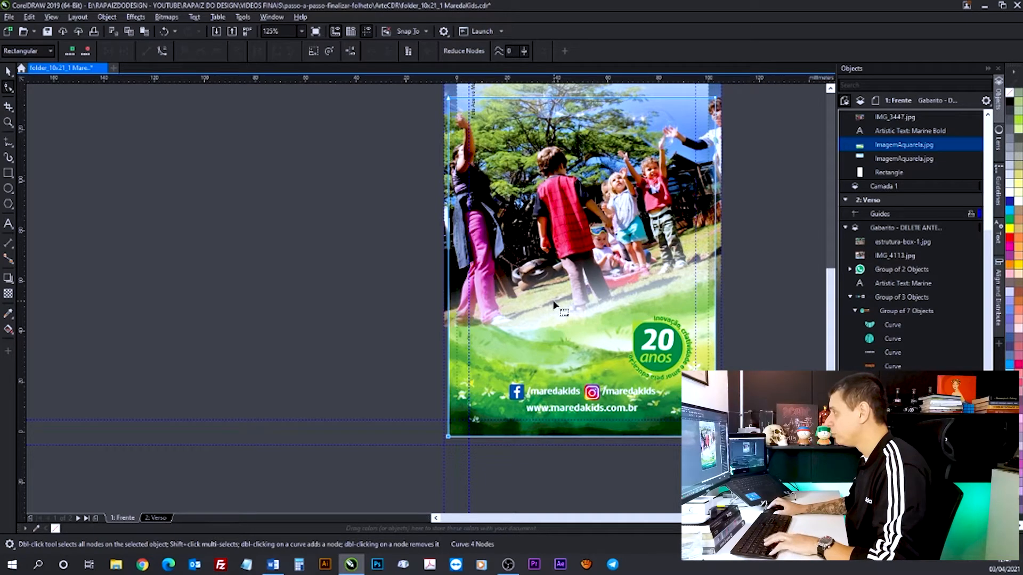
Align the green watercolor background with the lower-left bleed corner and scale it up to the right bleed guideline.
key("space")
left_click_drag(580, 266, 576, 275)
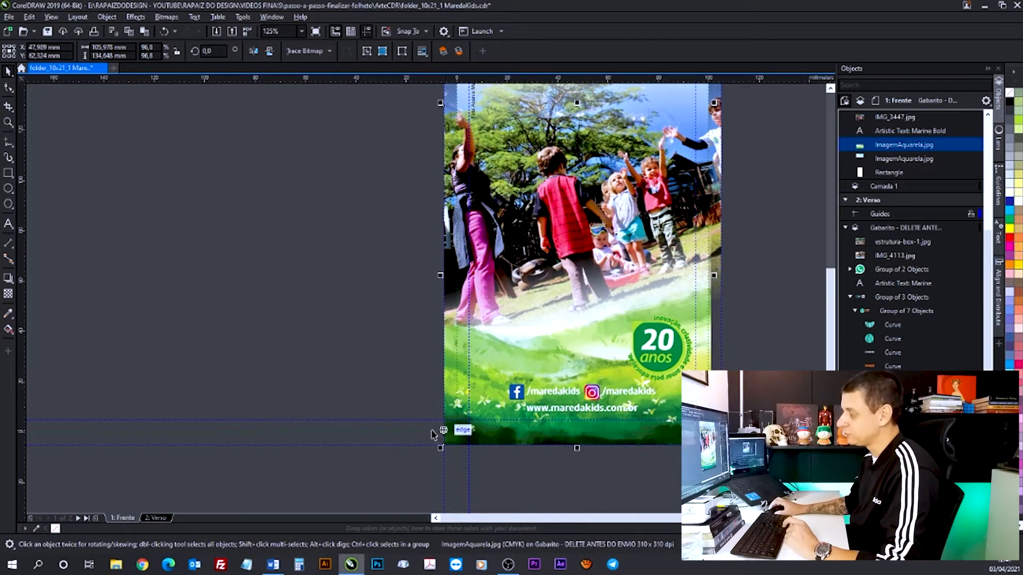
left_click_drag(714, 103, 730, 142)
scroll(728, 125, "up", 1)
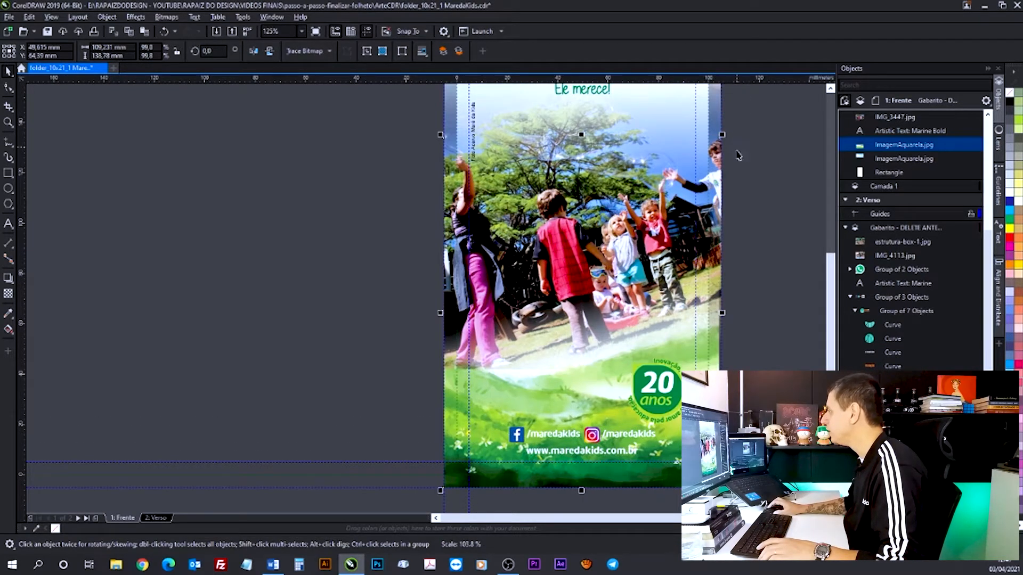
left_click_drag(721, 135, 724, 132)
left_click(765, 341)
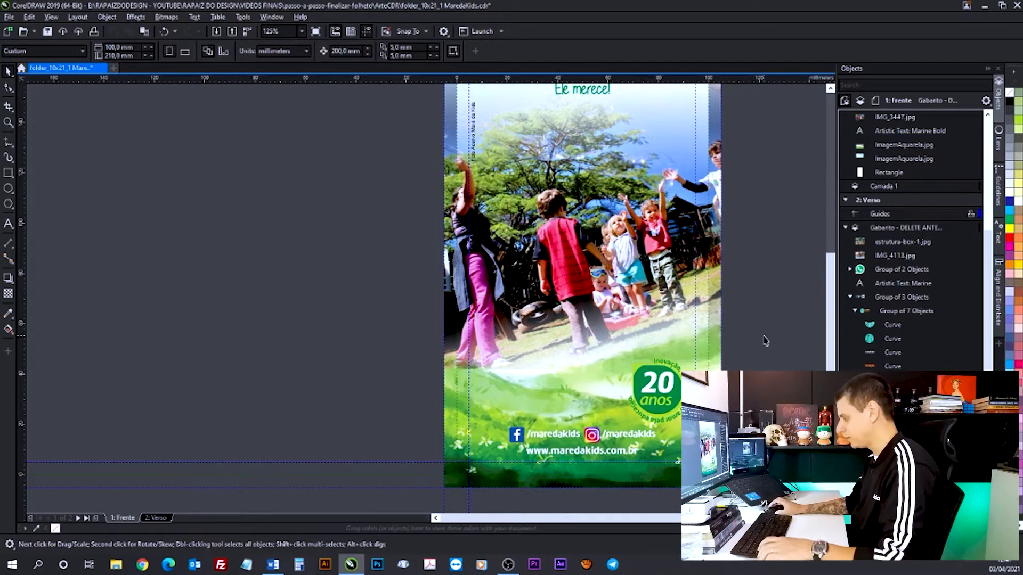
Select the white rectangle behind the front page artwork and bring it to the front.
key("shift+F4")
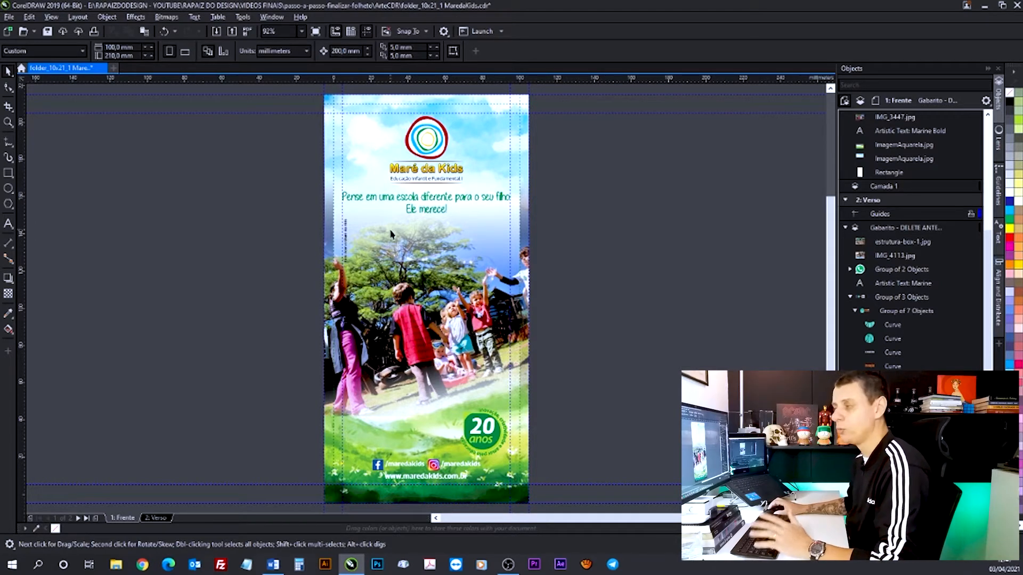
left_click(496, 235)
left_click(496, 235, "alt")
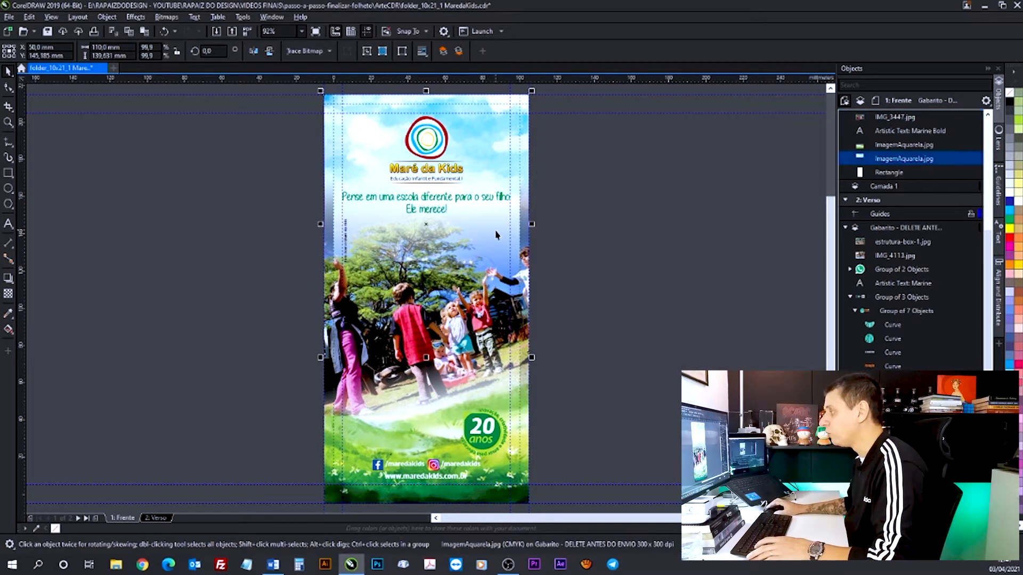
left_click(496, 235, "alt")
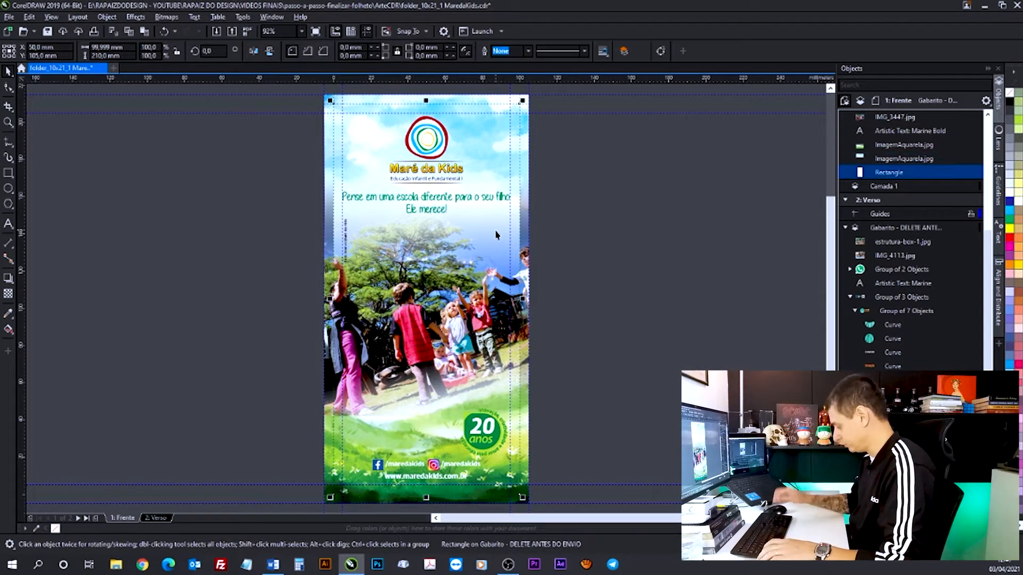
key("ctrl+Home")
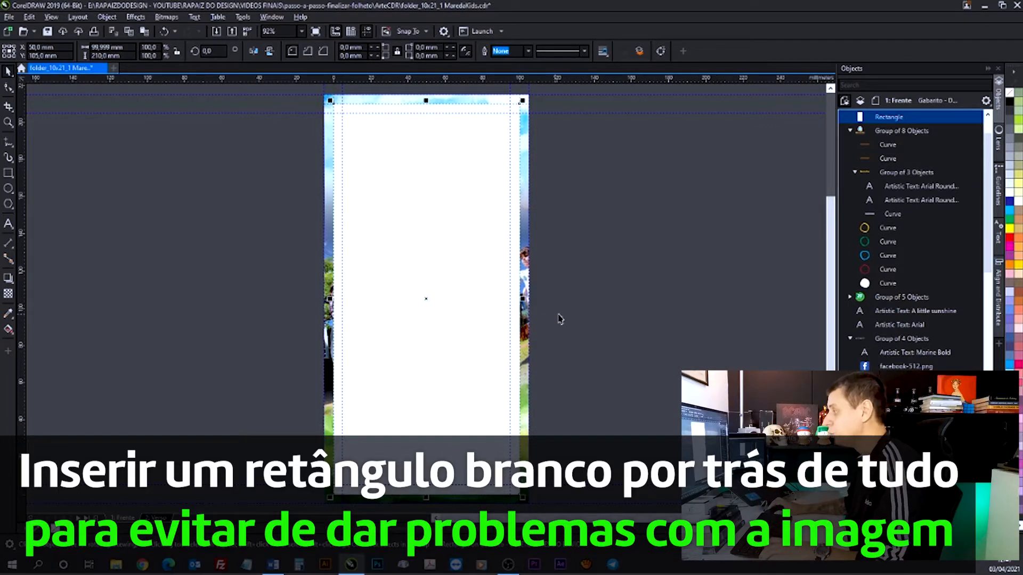
Enlarge the white rectangle to about 110 x 220 mm to cover the bleed area and send it to the back.
left_click_drag(523, 299, 531, 299)
left_click_drag(429, 102, 429, 90)
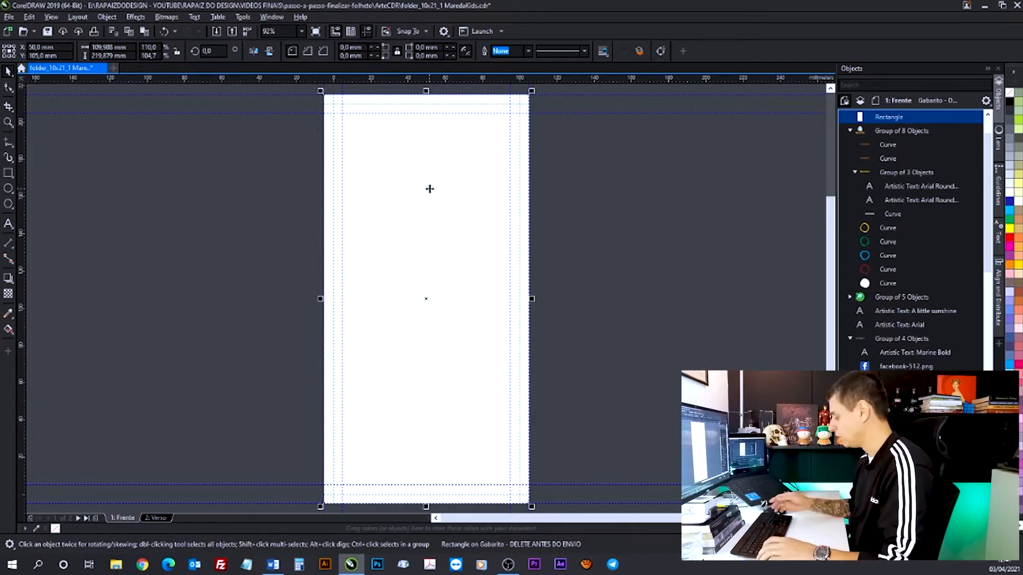
key("shift+Page_Down")
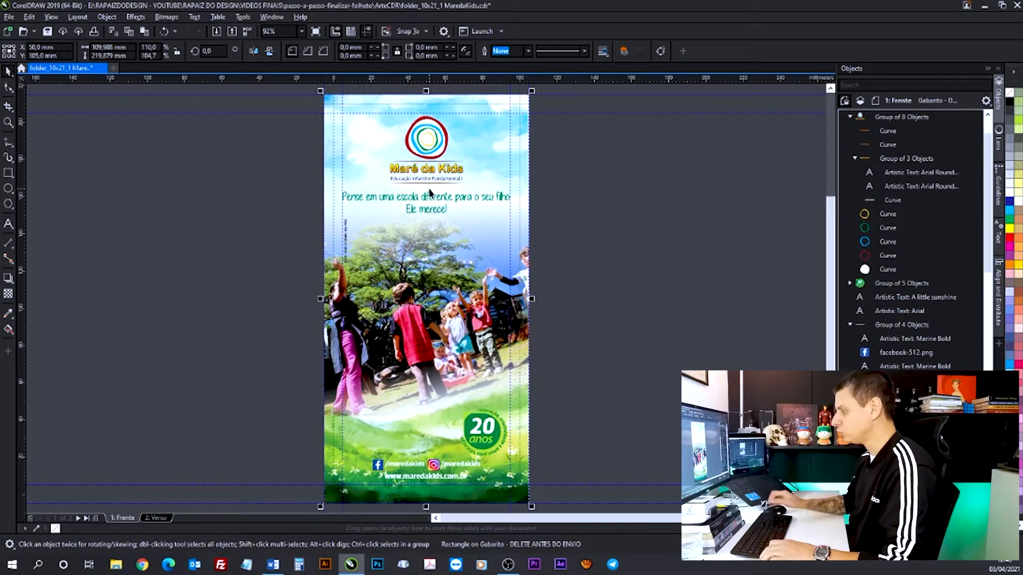
left_click(598, 244)
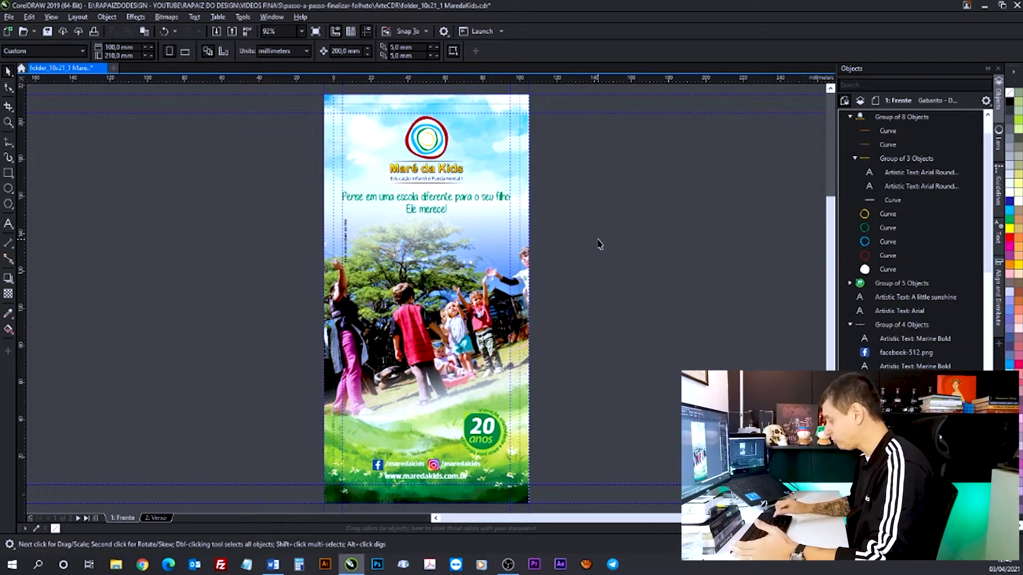
On the Verso page, move both top corner nodes of the sky watercolor background out to the bleed guideline corners.
key("Page_Down")
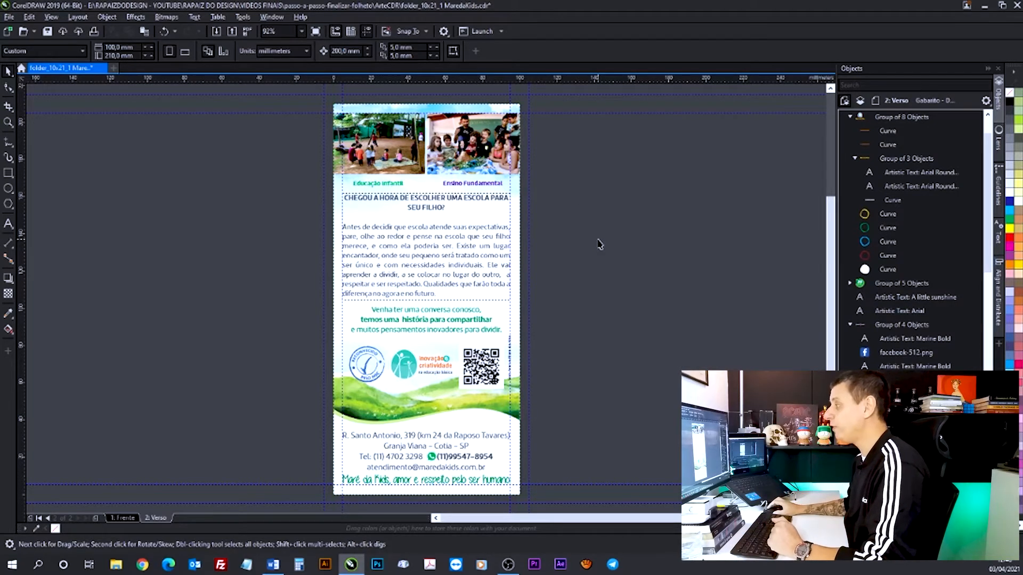
key("z")
left_click_drag(309, 92, 566, 243)
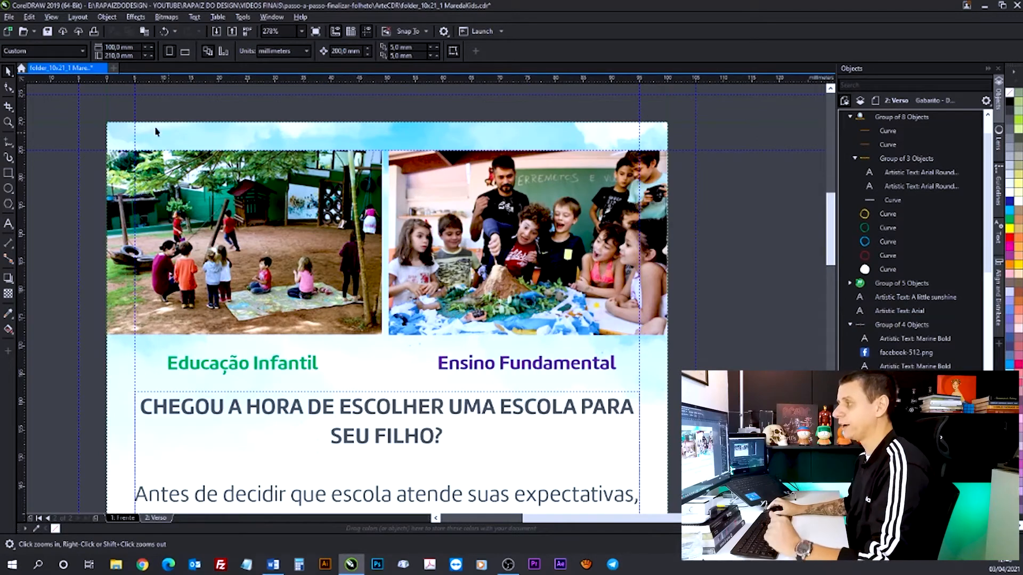
key("space")
left_click(160, 130)
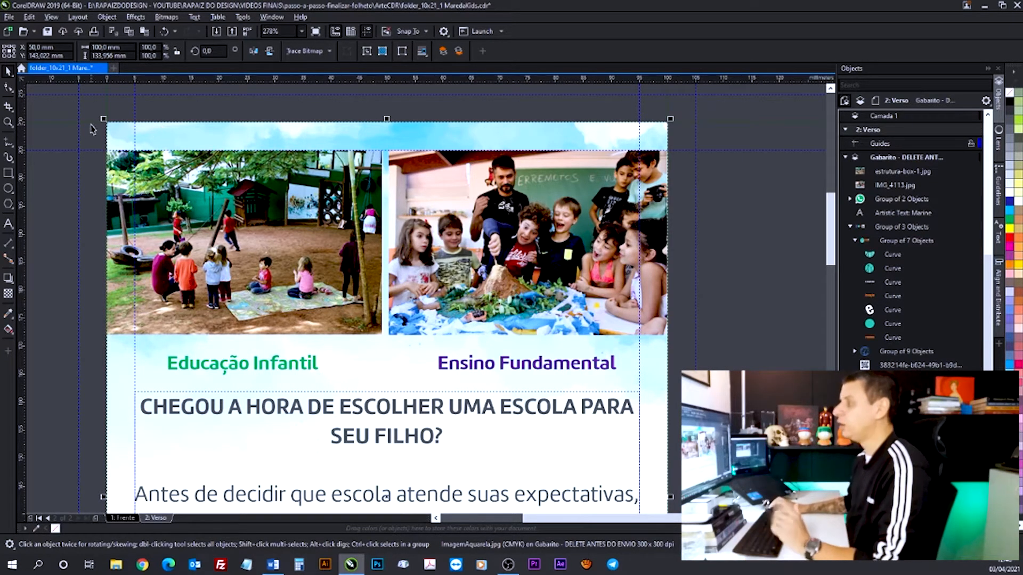
key("F10")
left_click_drag(107, 122, 79, 94)
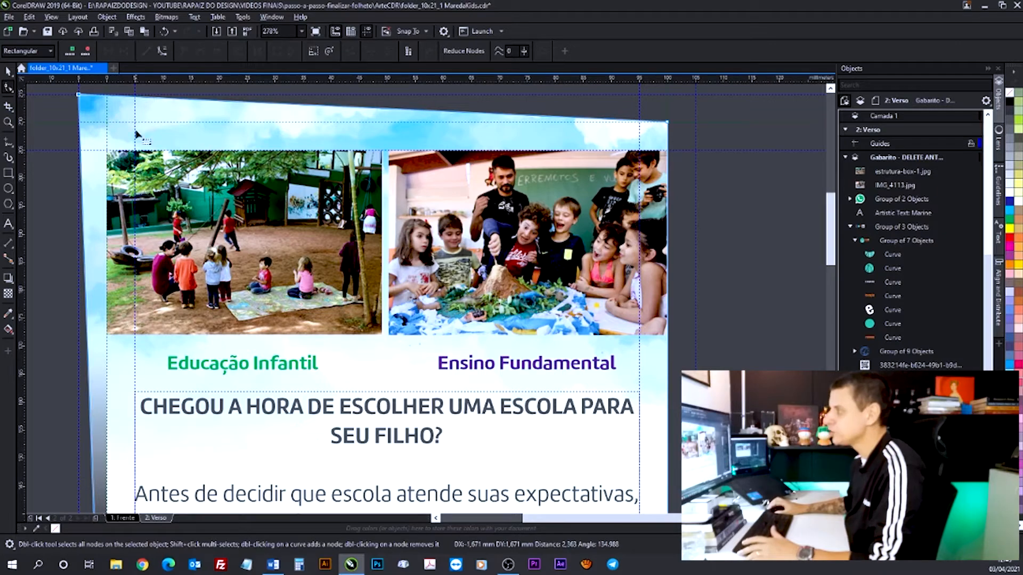
left_click_drag(664, 121, 695, 94)
Move both bottom corner nodes of the Verso sky background 5 mm outward to the side bleed guidelines.
left_click_drag(830, 229, 833, 294)
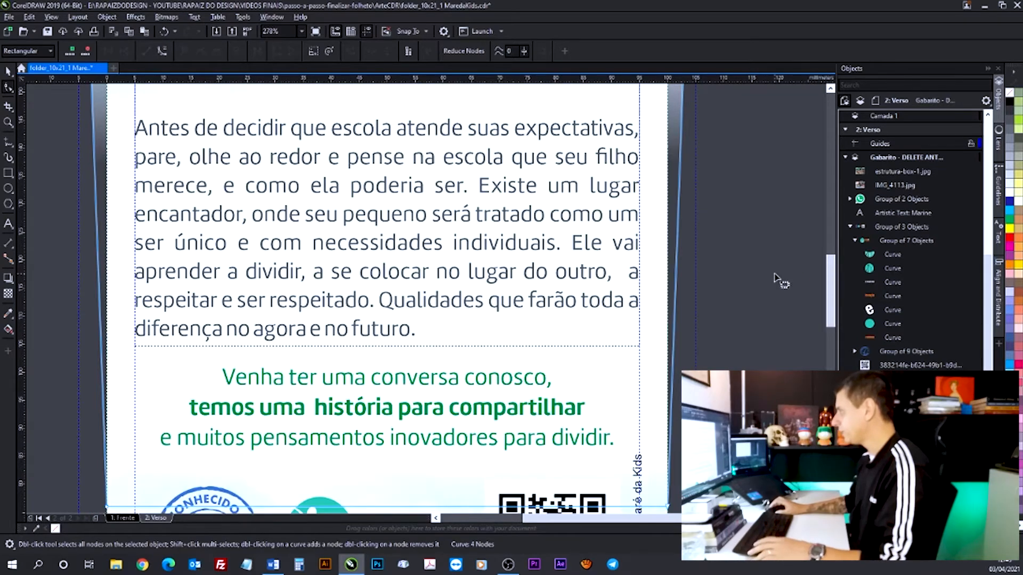
left_click_drag(667, 506, 695, 507)
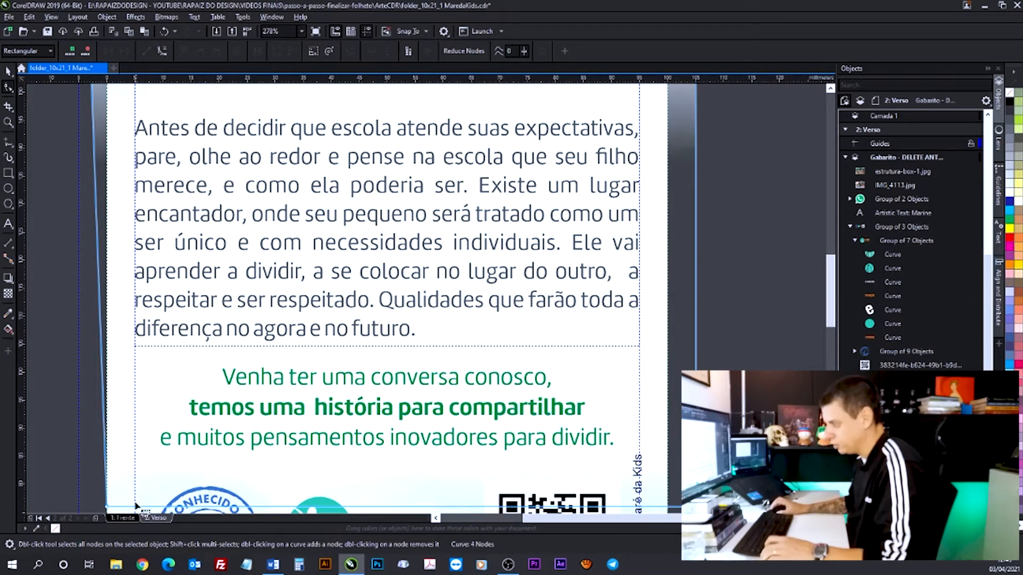
left_click_drag(108, 510, 79, 510)
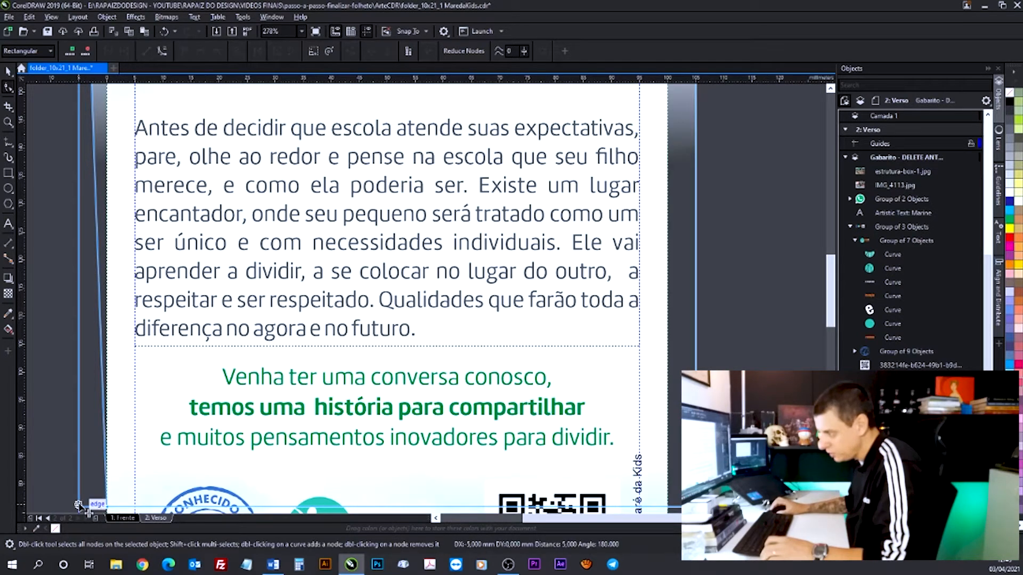
key("space")
key("F4")
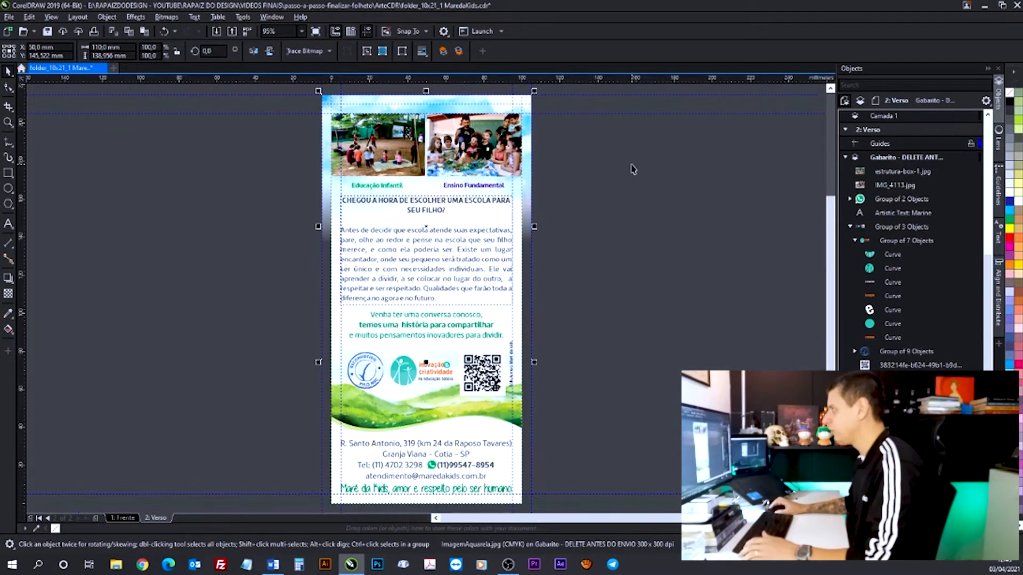
Try to trim the outer edge of the playground photo (estrutura-box-1.jpg) by moving its edge nodes inward, and undo it.
left_click(633, 168)
key("F2")
left_click_drag(312, 92, 544, 207)
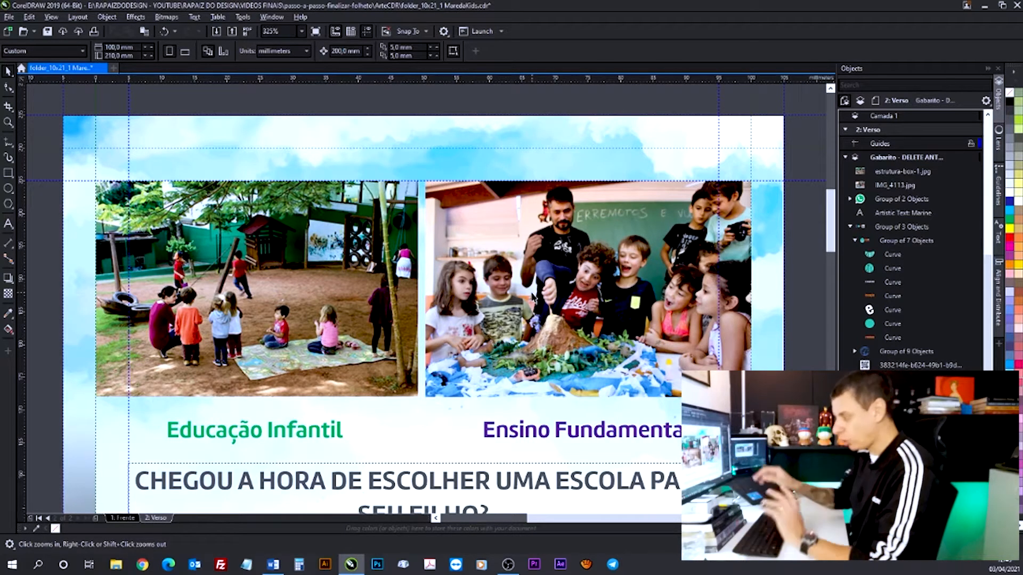
left_click(149, 277)
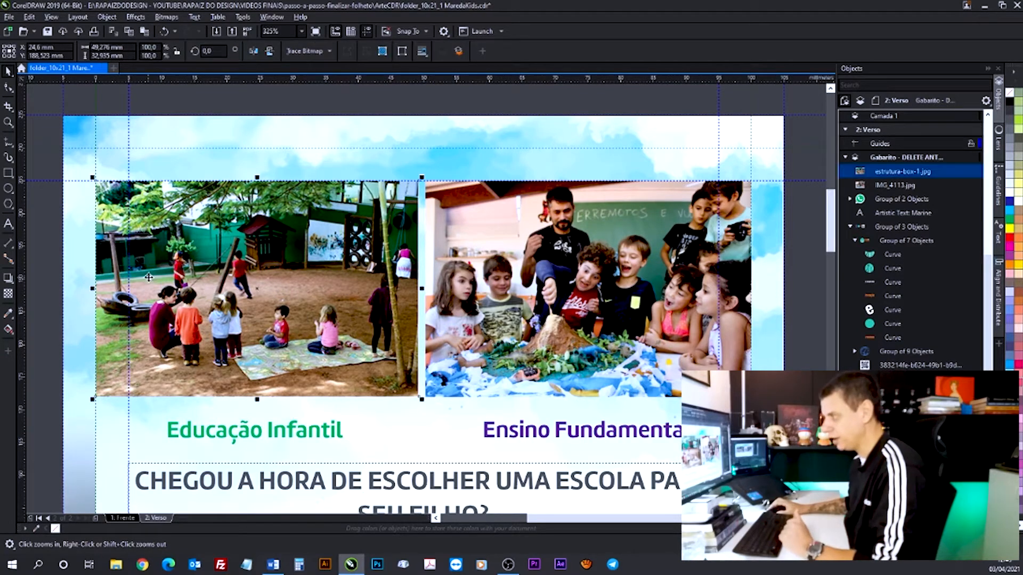
key("F10")
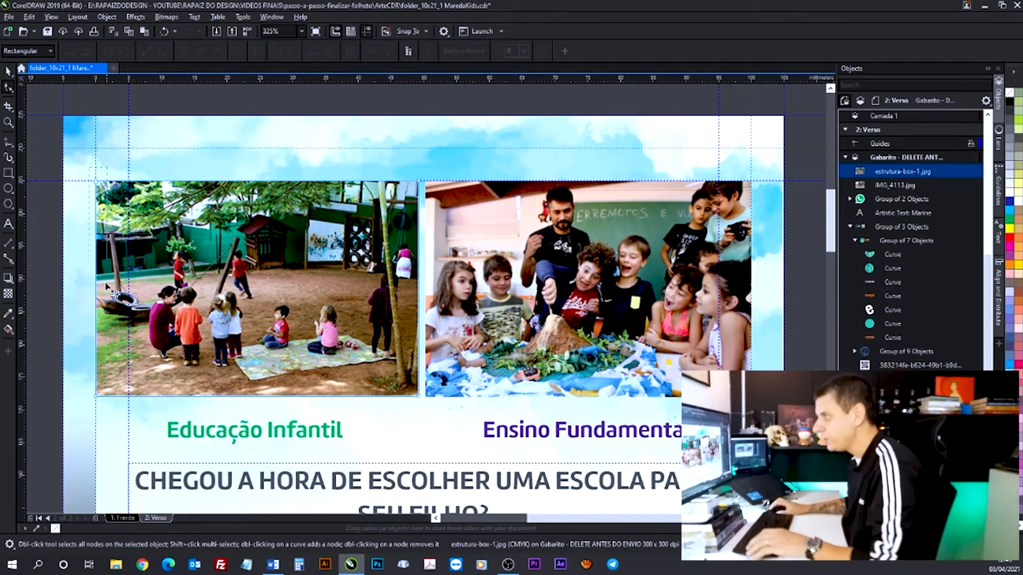
left_click_drag(96, 397, 101, 397)
key("space")
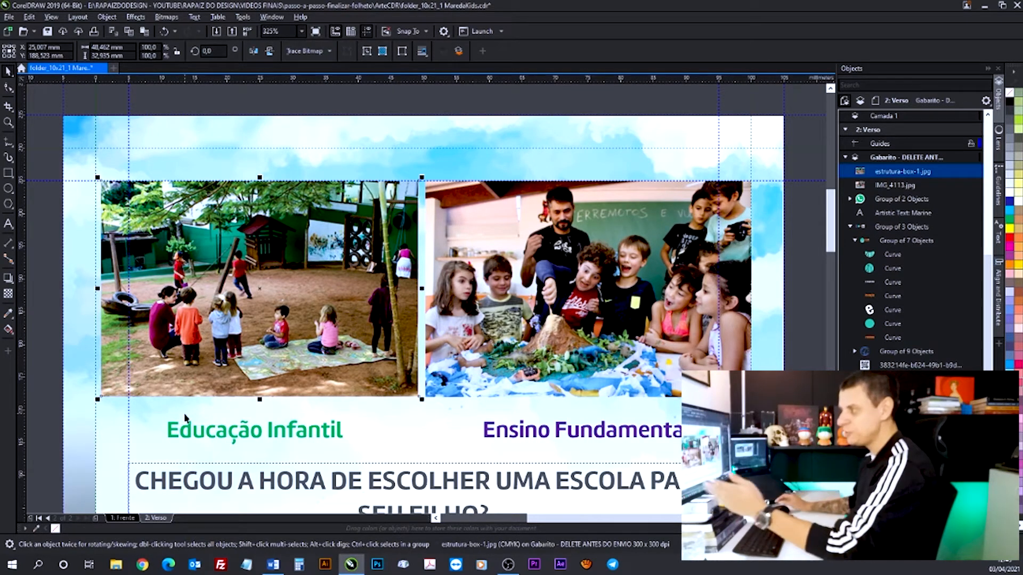
key("ctrl+z")
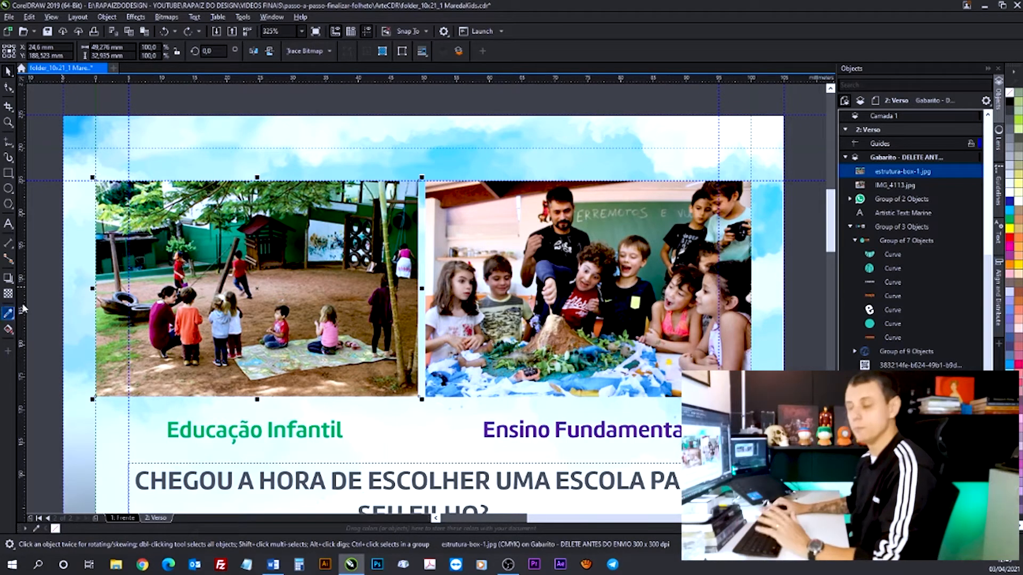
Add a horizontal guideline along the bottom edge of the two photos and select the playground photo.
left_click_drag(451, 80, 410, 395)
left_click(116, 224)
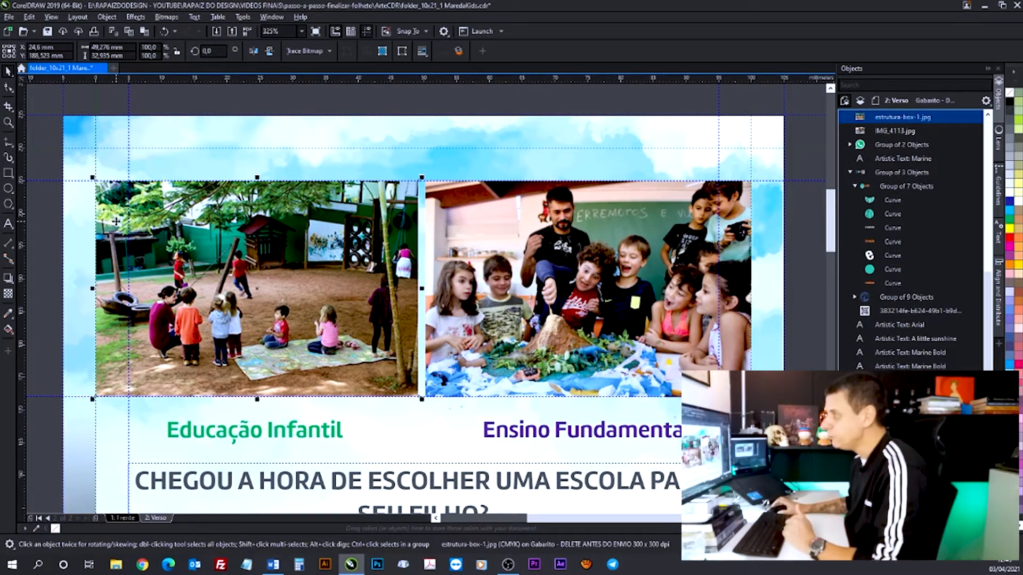
Try to extend the playground photo toward the left bleed guideline by scaling it and by moving its edge nodes.
left_click_drag(91, 176, 63, 146)
key("ctrl+z")
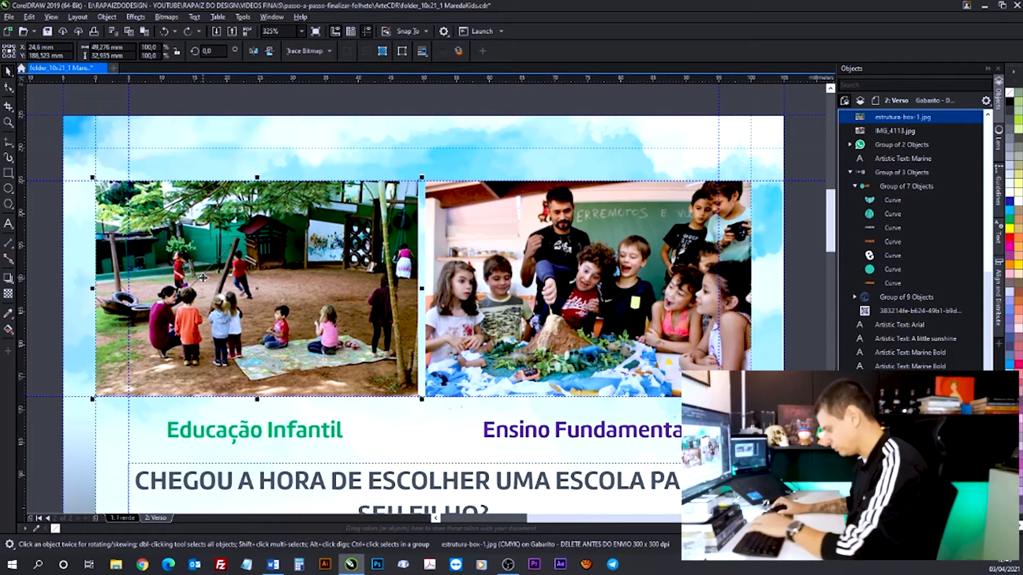
key("F10")
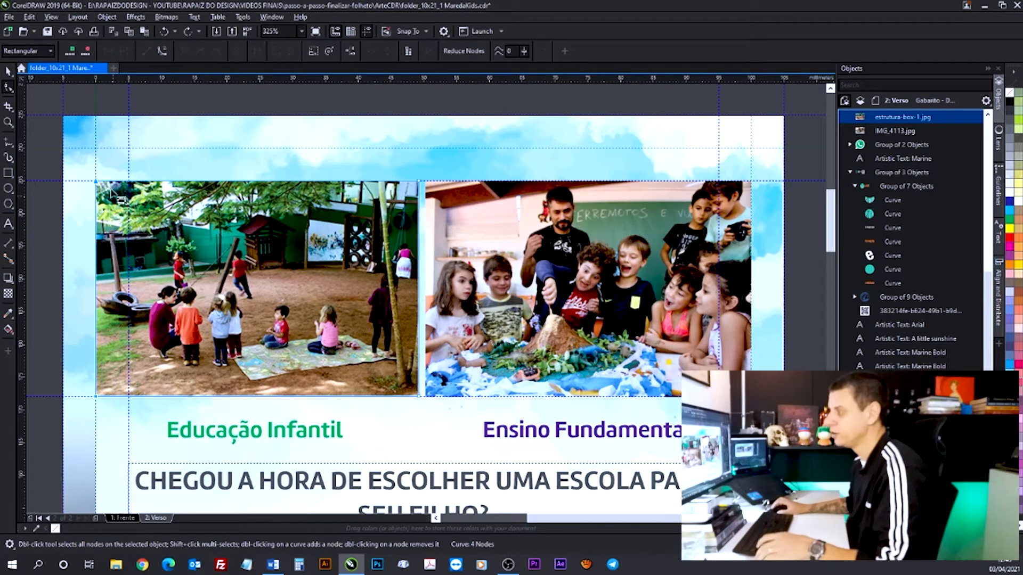
left_click_drag(96, 182, 73, 182)
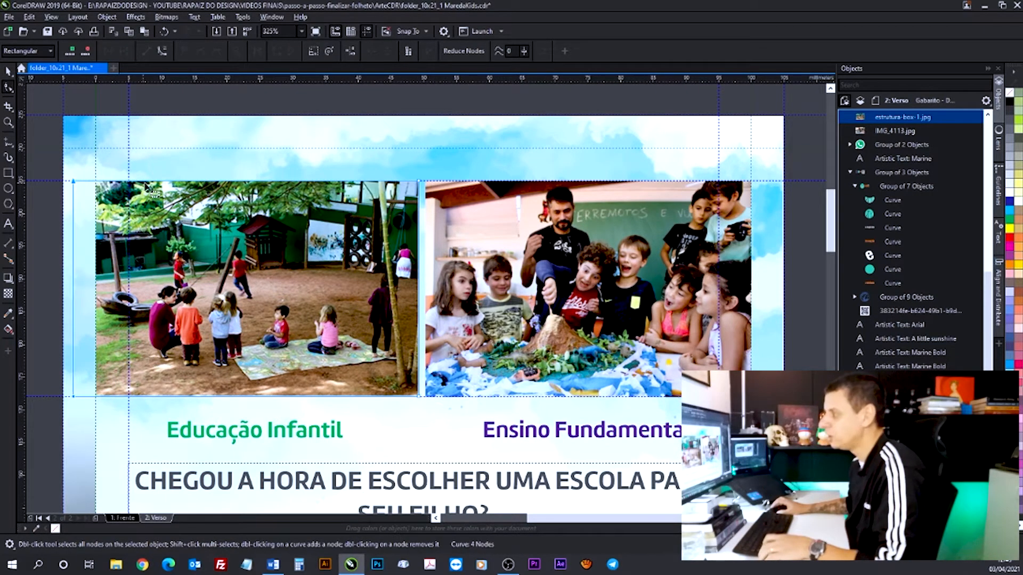
key("ctrl+z")
key("space")
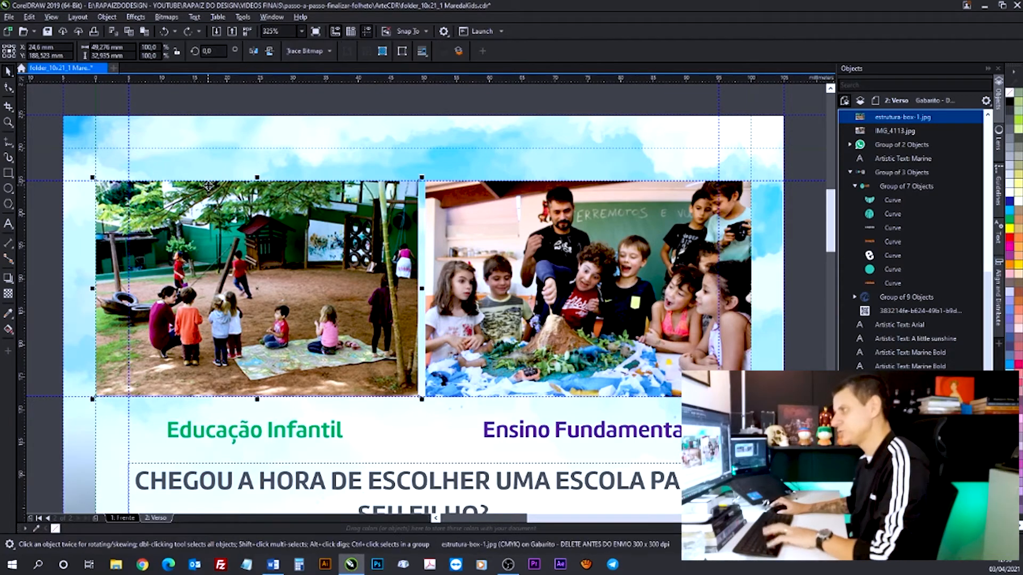
Scale the playground photo to about 110% to reach the left bleed guideline, and crop its top edge back to the photo guideline.
left_click_drag(92, 176, 71, 155)
left_click_drag(59, 144, 60, 146)
key("F10")
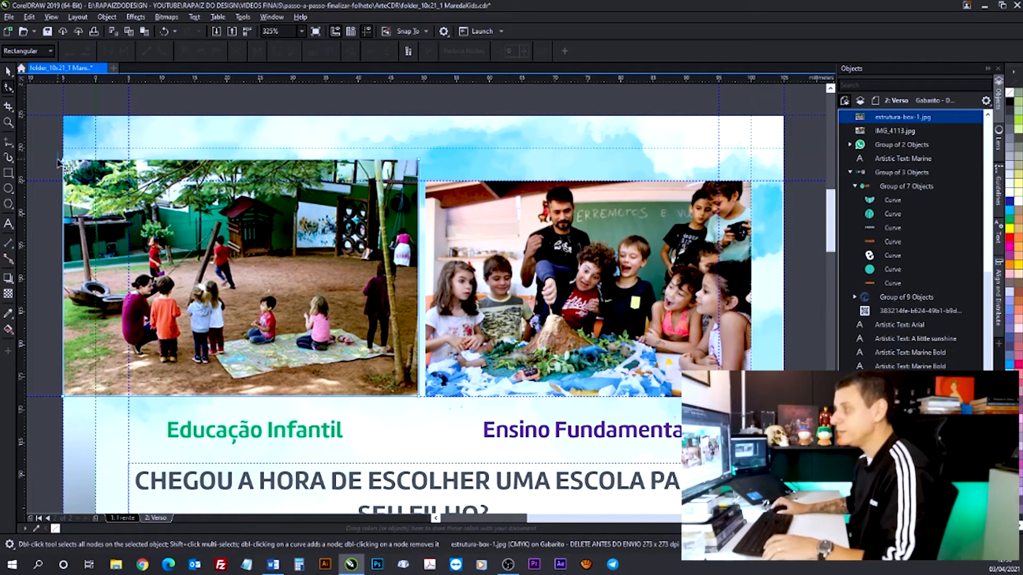
left_click(420, 166)
left_click_drag(419, 162, 419, 181)
key("space")
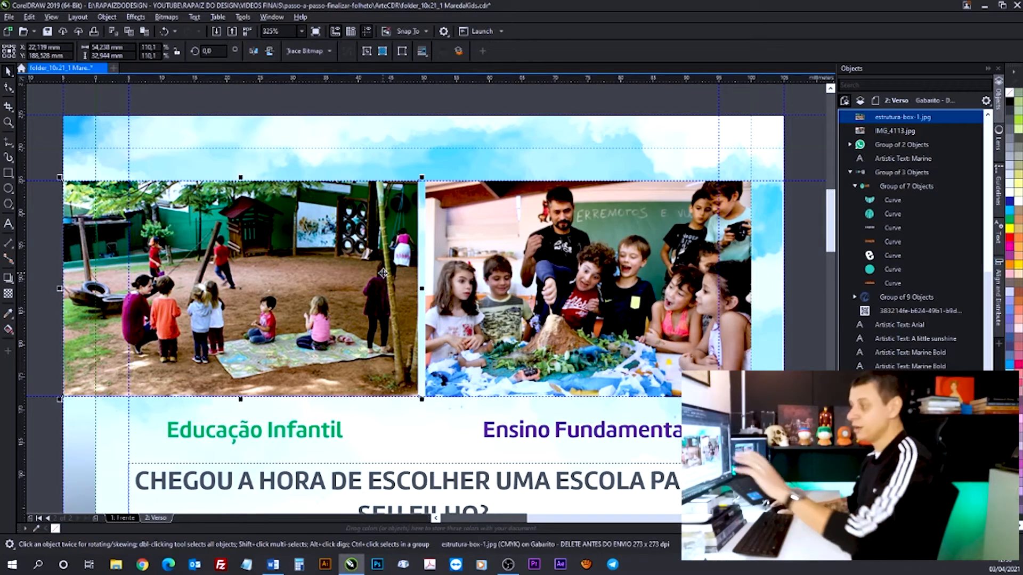
Try to pull the outer edge nodes of the classroom photo (IMG_4113.jpg) out to the right bleed guideline, and undo it.
left_click(549, 295)
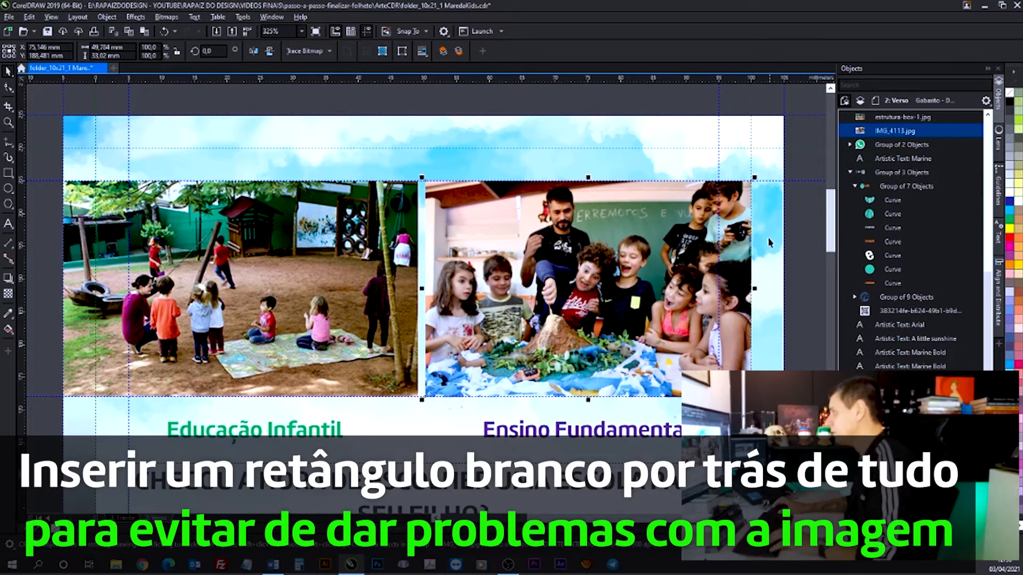
left_click(8, 88)
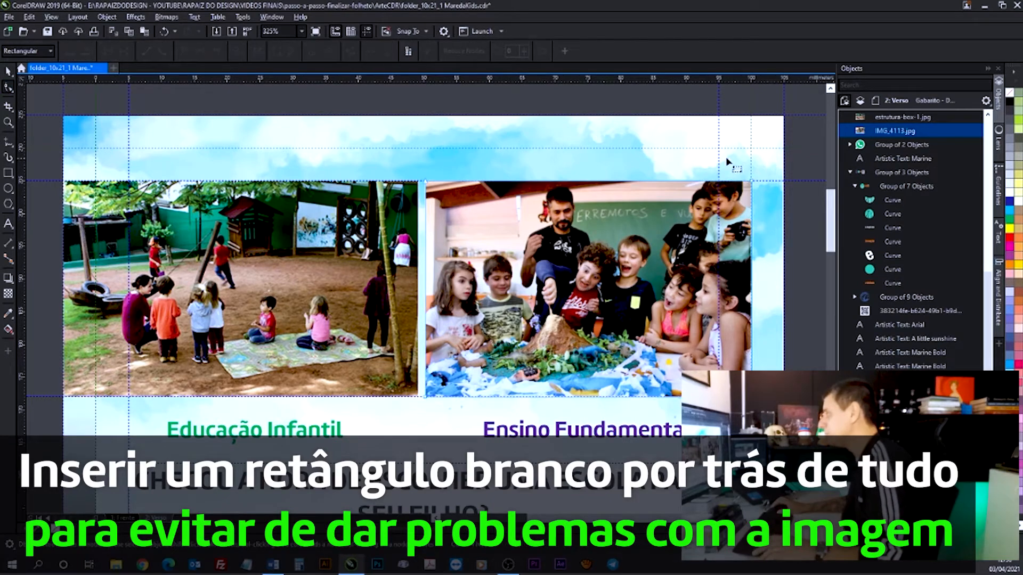
left_click_drag(772, 413, 773, 415)
left_click_drag(751, 181, 780, 181)
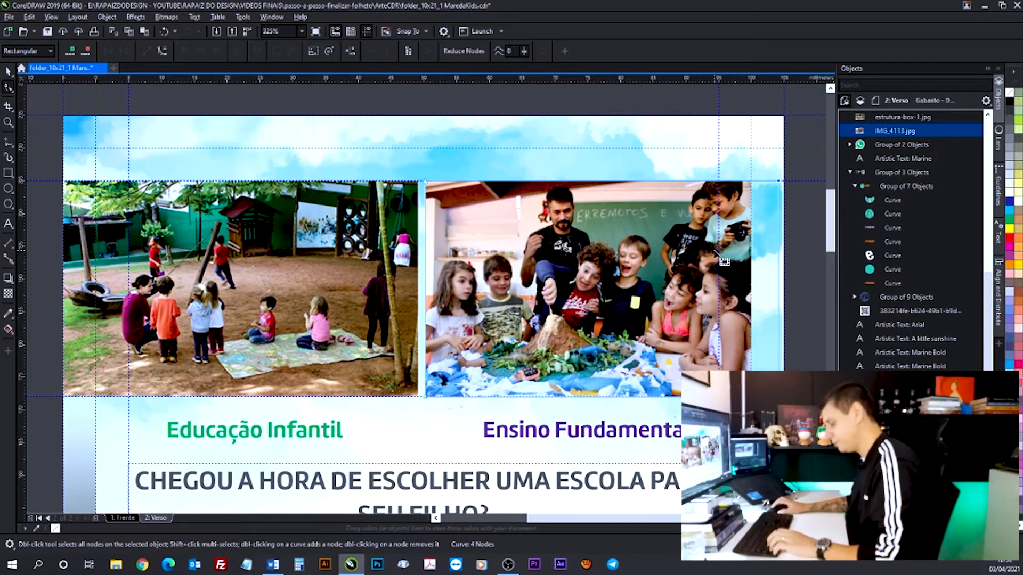
key("ctrl+z")
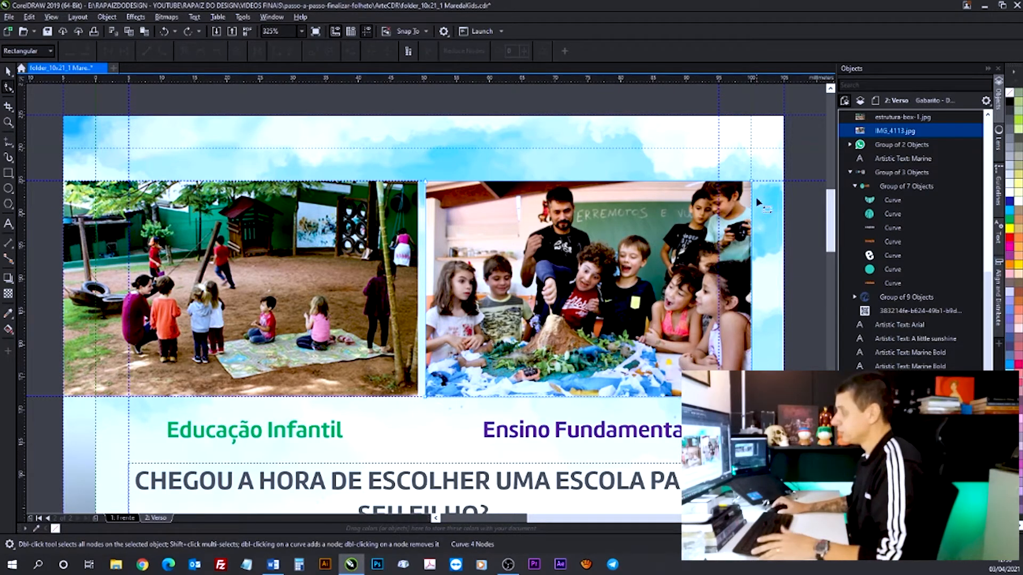
Enlarge the classroom photo proportionally to the right bleed guideline and crop its top edge level with the playground photo.
key("space")
left_click_drag(752, 180, 789, 146)
key("space")
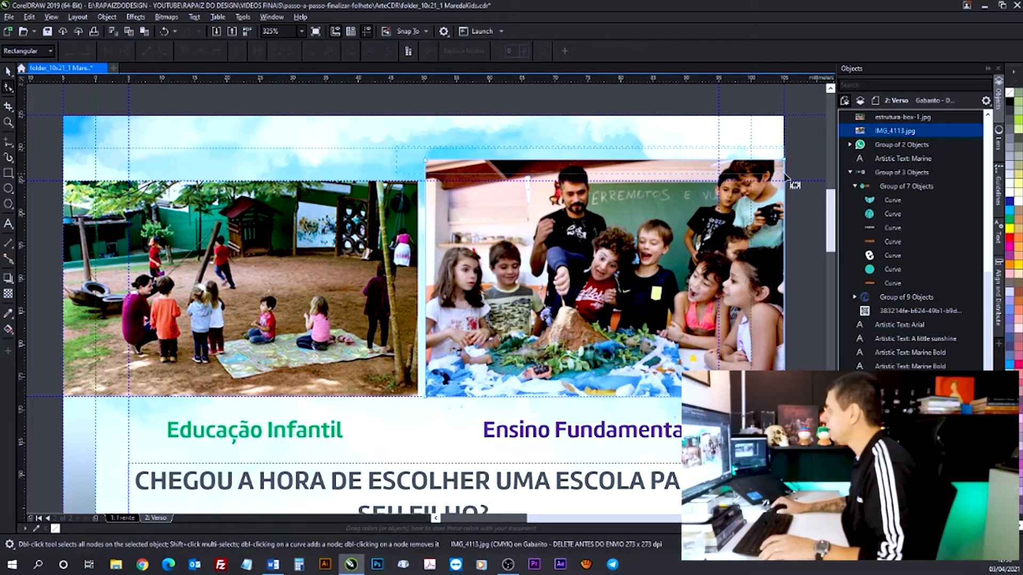
left_click_drag(784, 160, 751, 397)
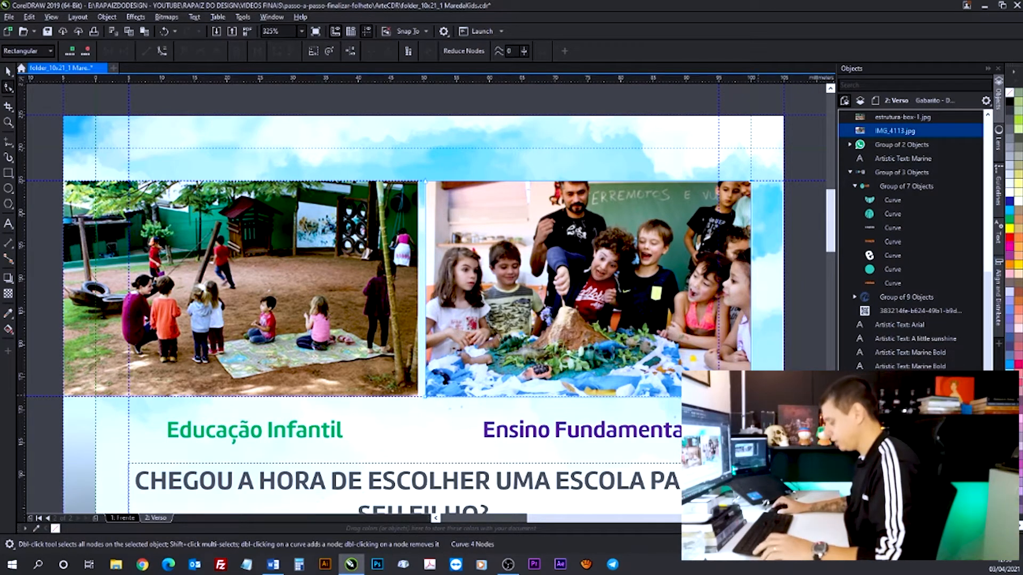
key("ctrl+z")
key("space")
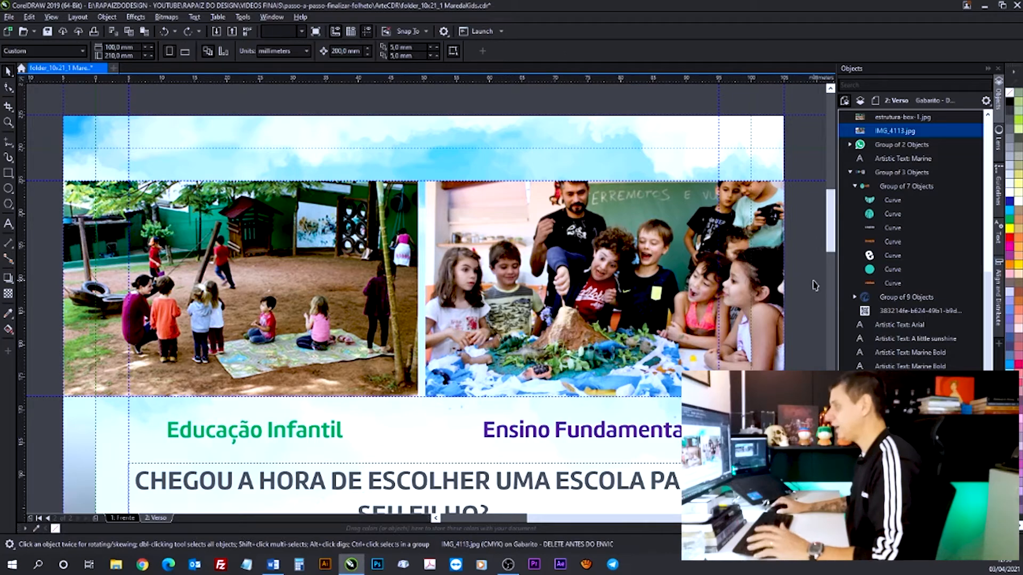
left_click(813, 285)
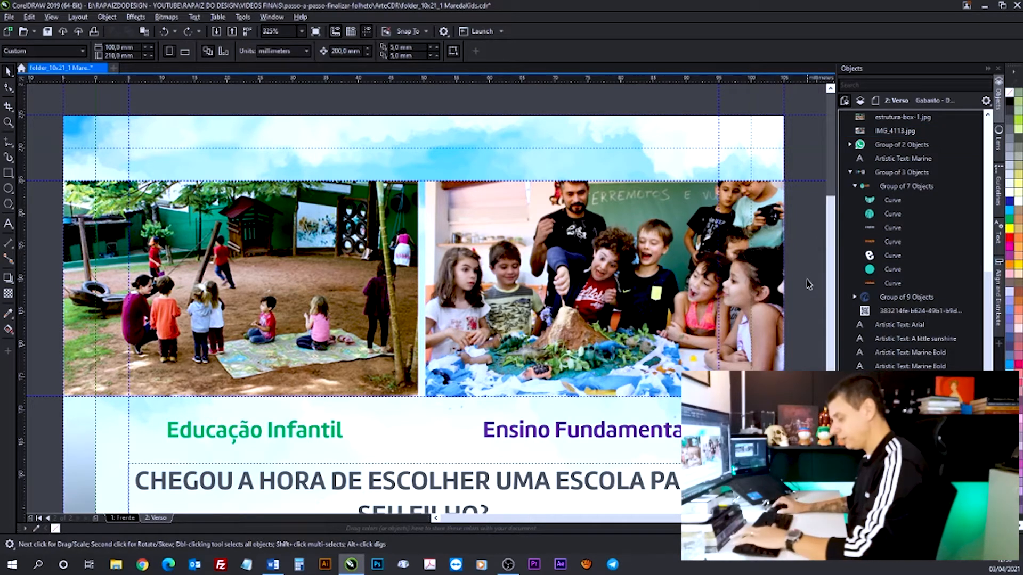
Select the green hills image together with the curve below it and scale both out to the left and right bleed guidelines.
key("shift+F4")
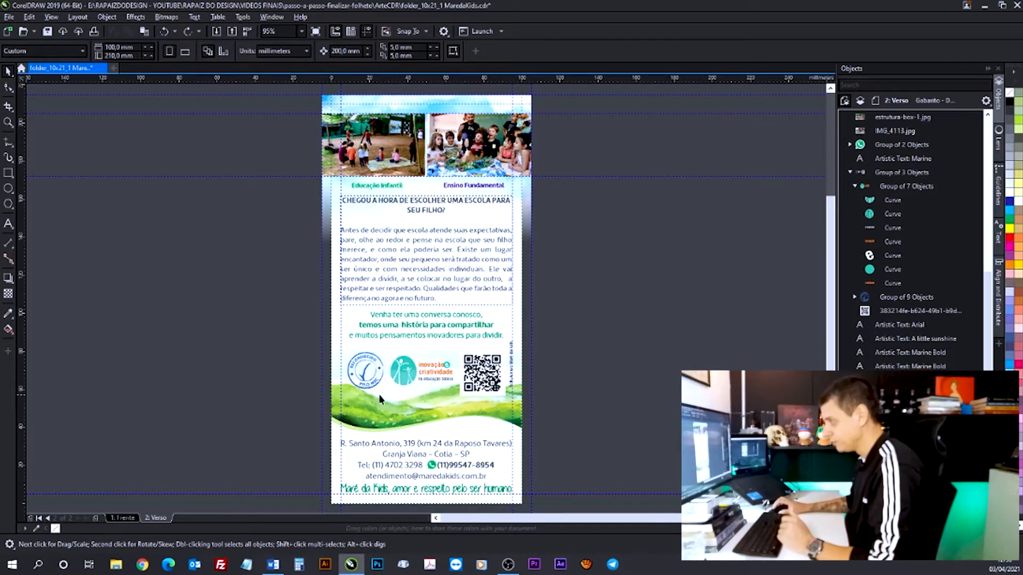
left_click(350, 427)
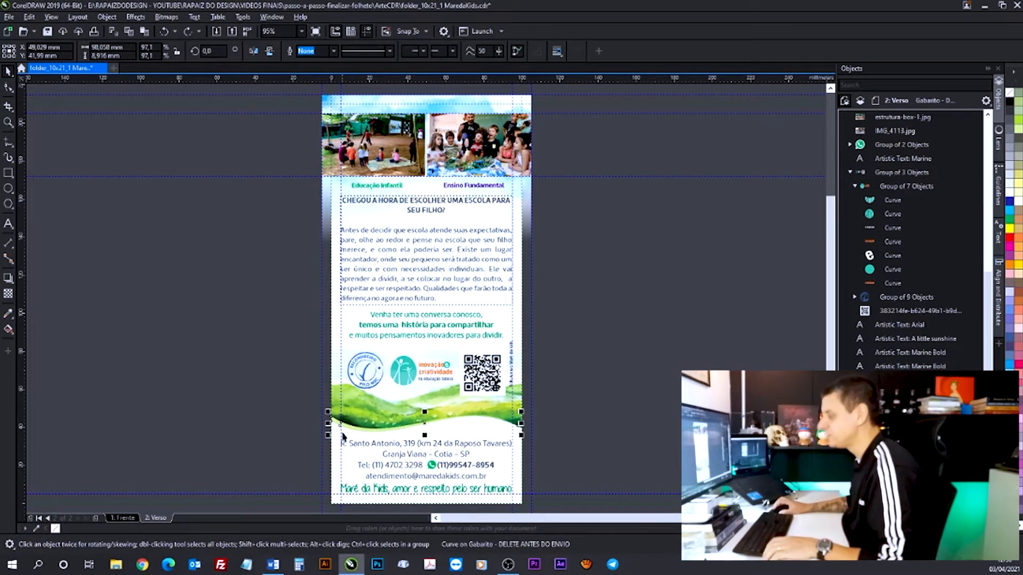
left_click(366, 416, "shift")
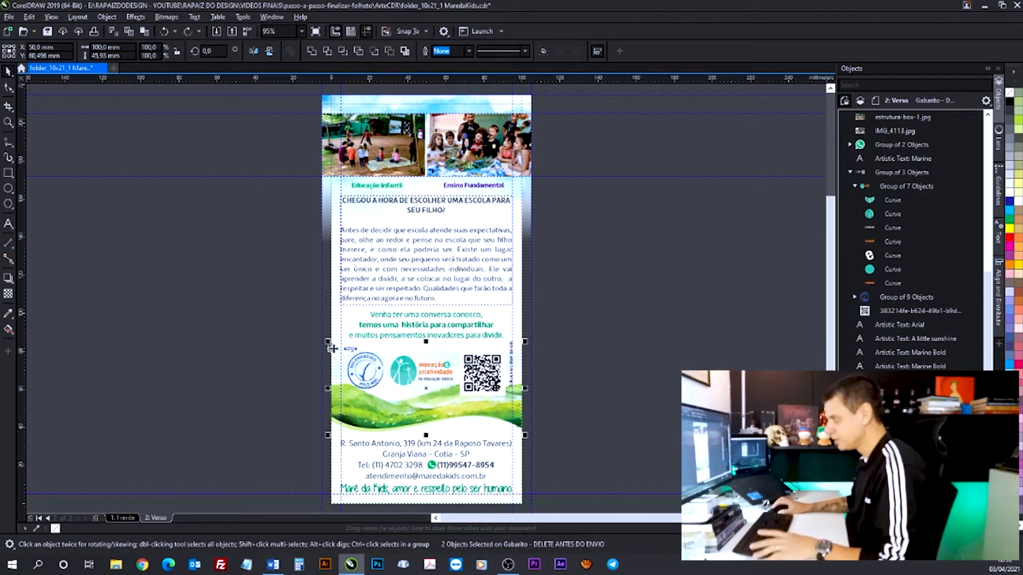
left_click_drag(327, 341, 318, 337)
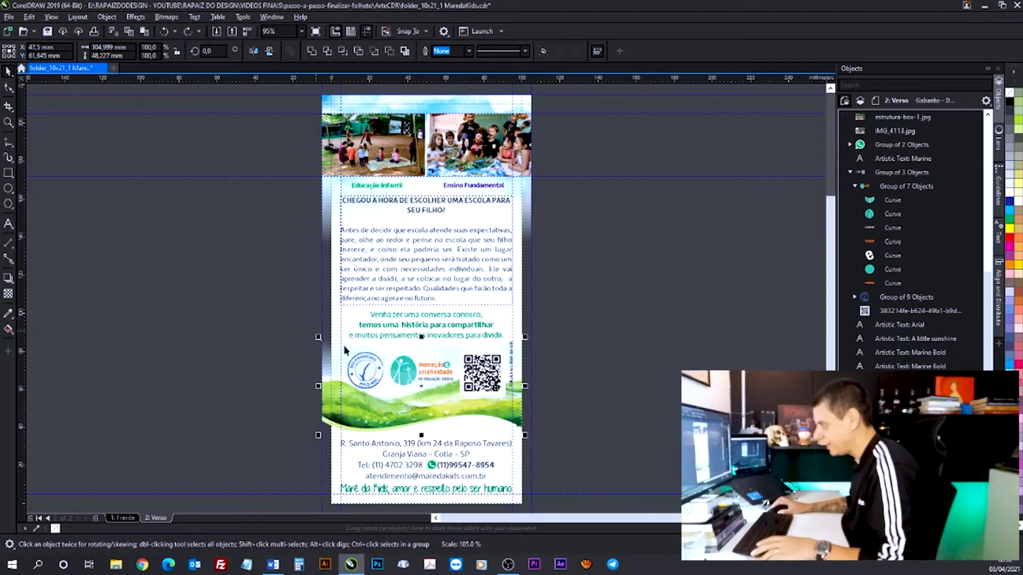
left_click_drag(525, 437, 532, 435)
left_click(578, 412)
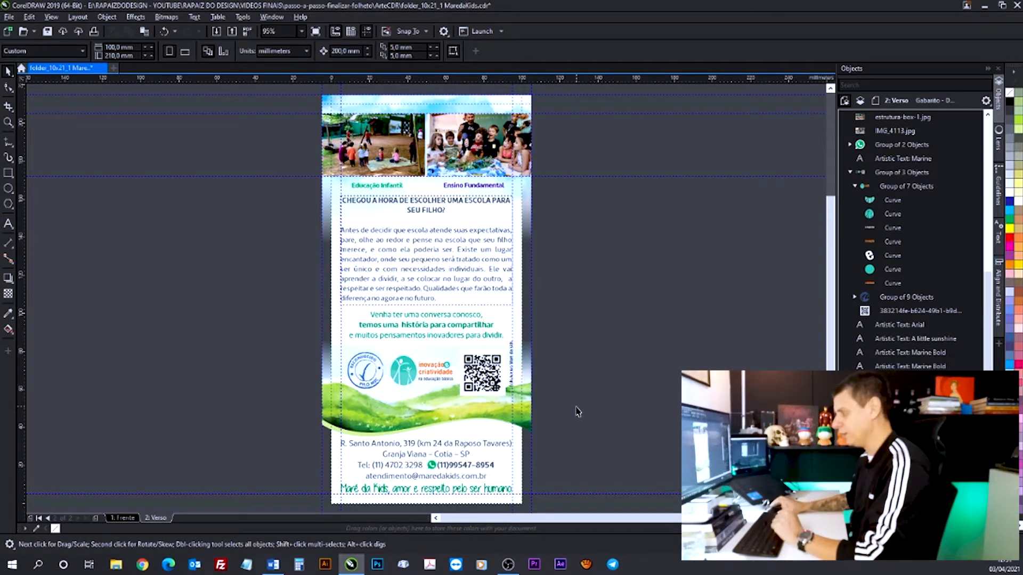
Bring the Verso page's white background shape forward, enlarge it to about 110 x 220 mm, and send it to the back.
left_click(519, 480)
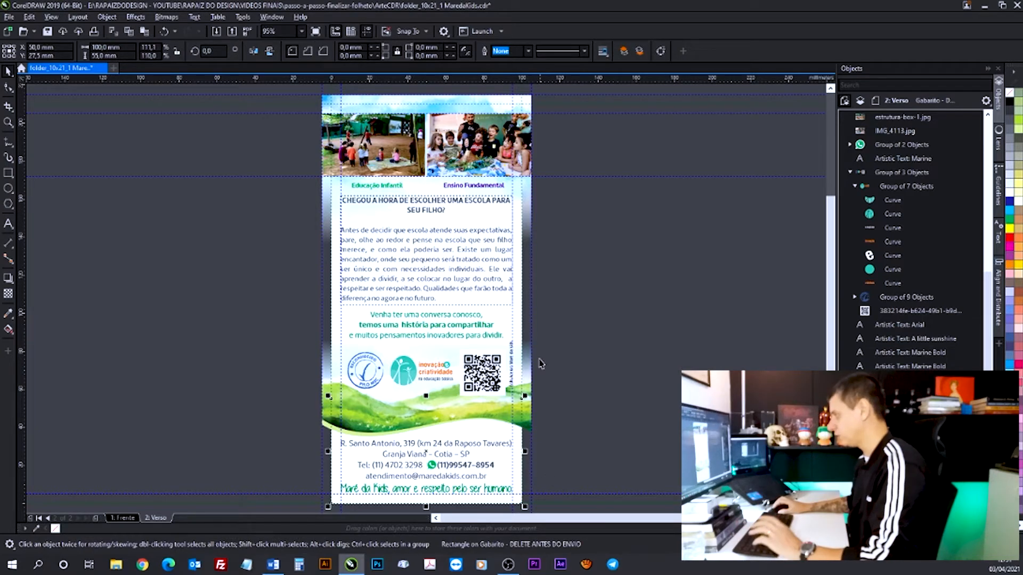
left_click(518, 316)
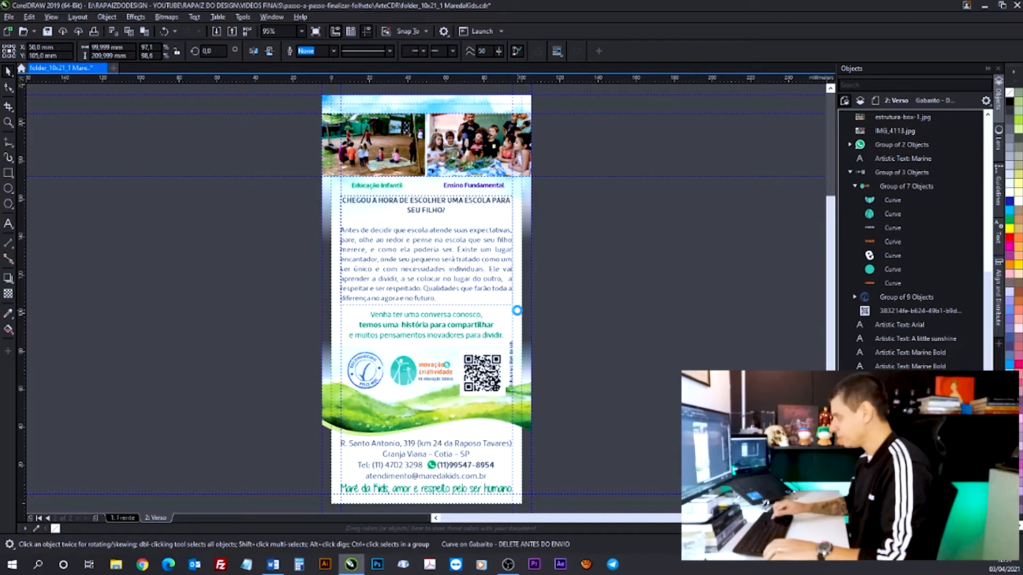
key("shift+Page_Up")
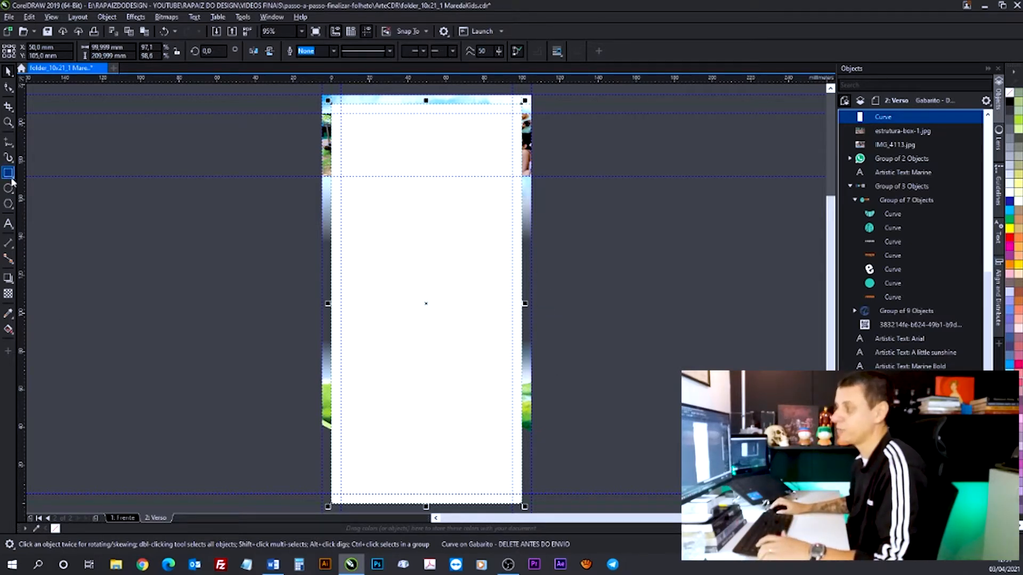
left_click_drag(525, 304, 536, 303)
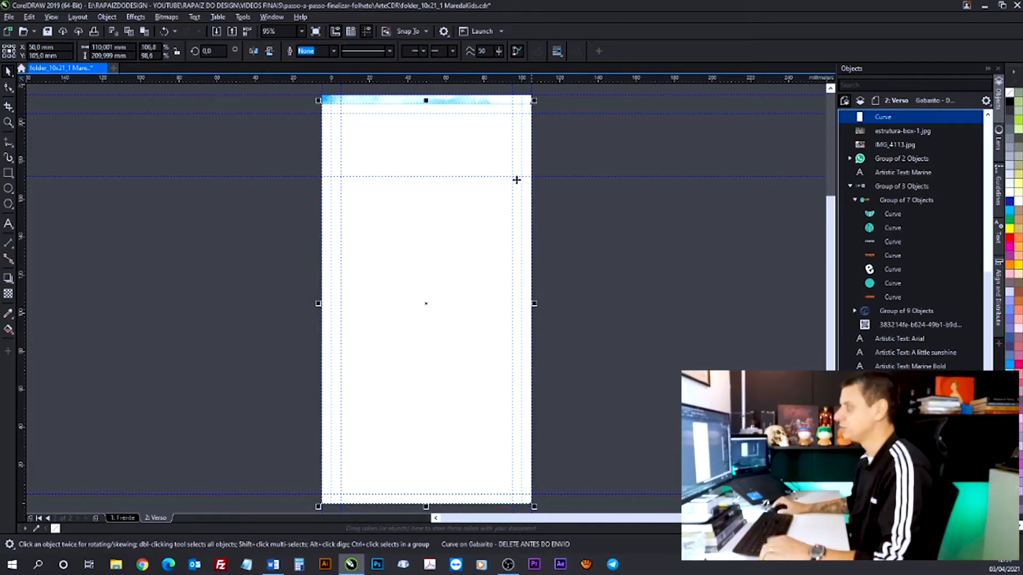
left_click_drag(426, 102, 425, 90)
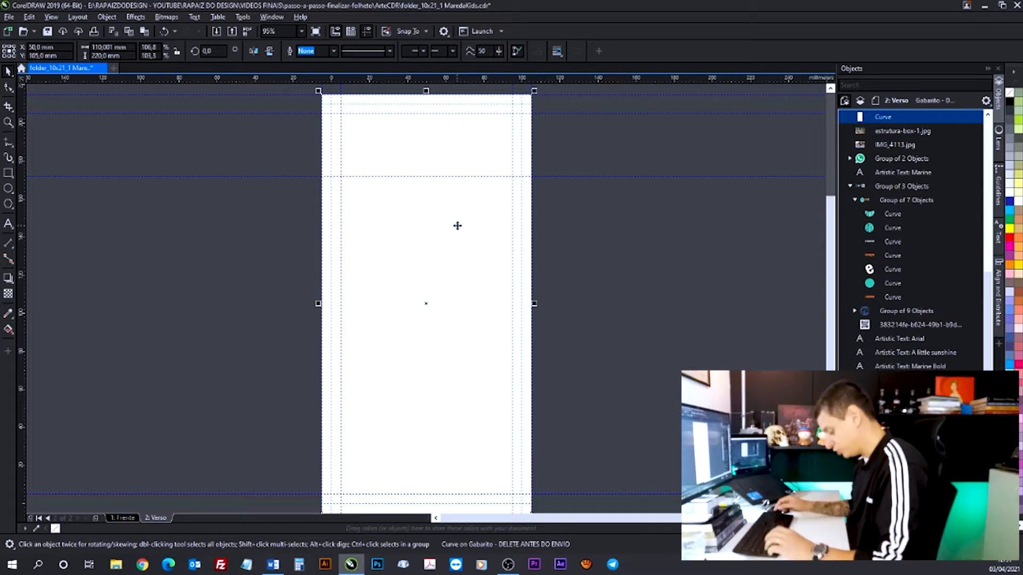
key("ctrl+End")
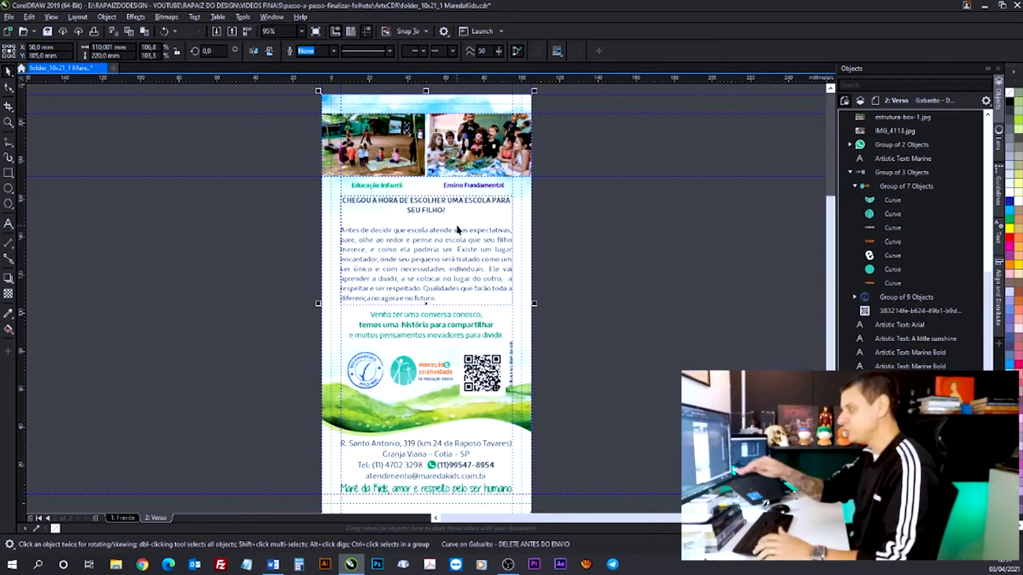
Fit the artwork in view and check the bleed coverage on both the Frente and Verso pages.
key("Escape")
key("shift+F4")
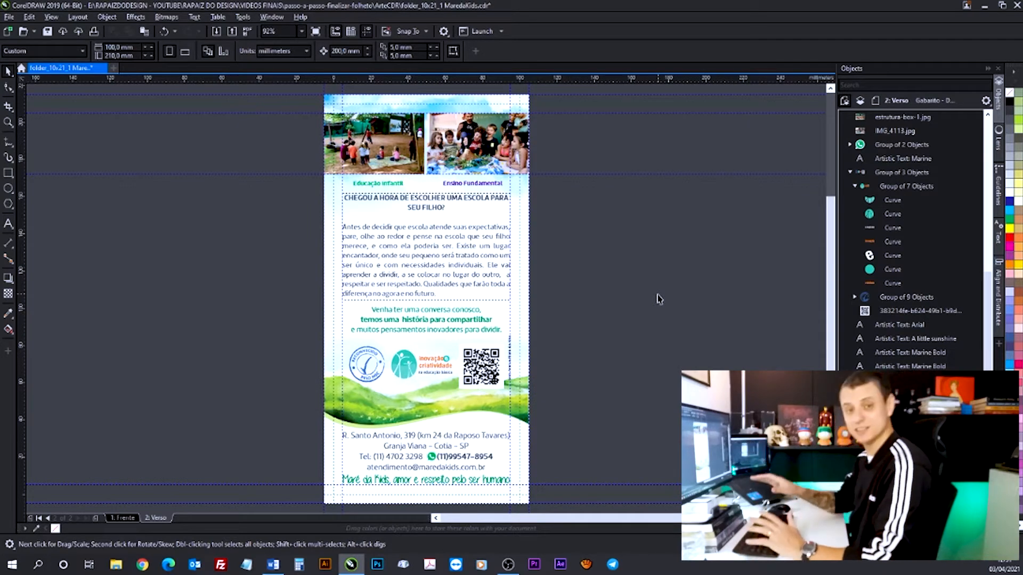
key("Page_Up")
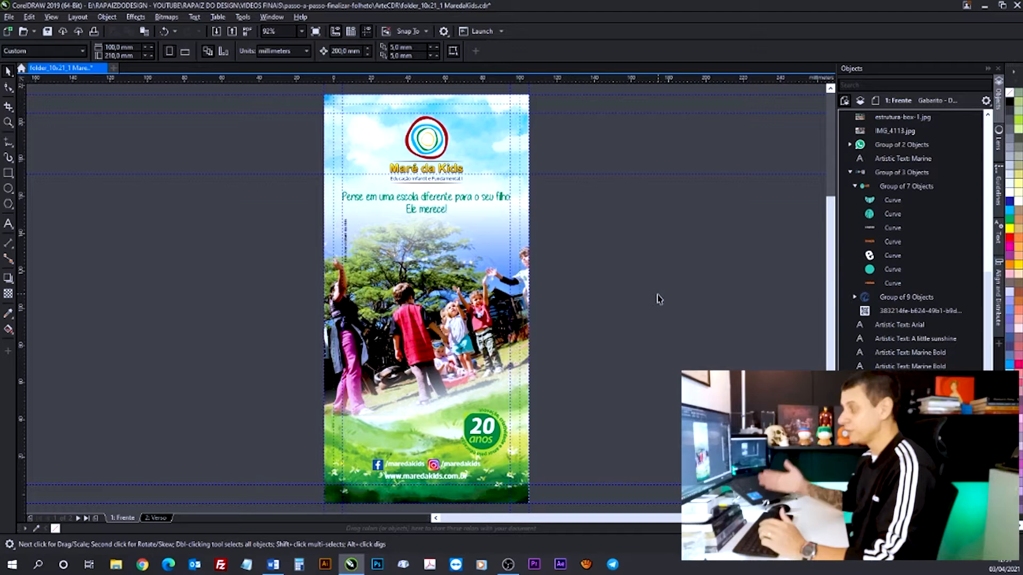
key("Page_Down")
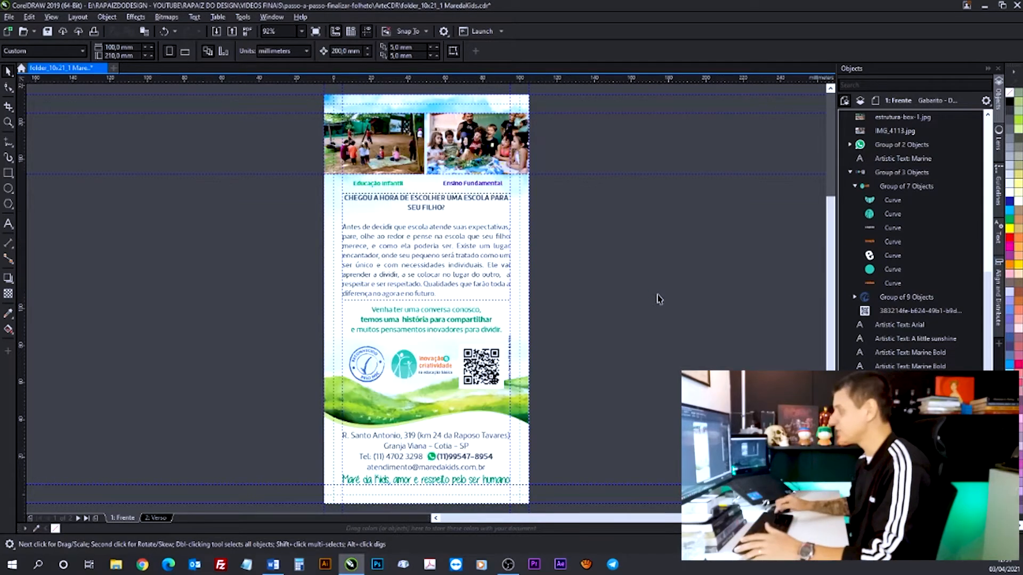
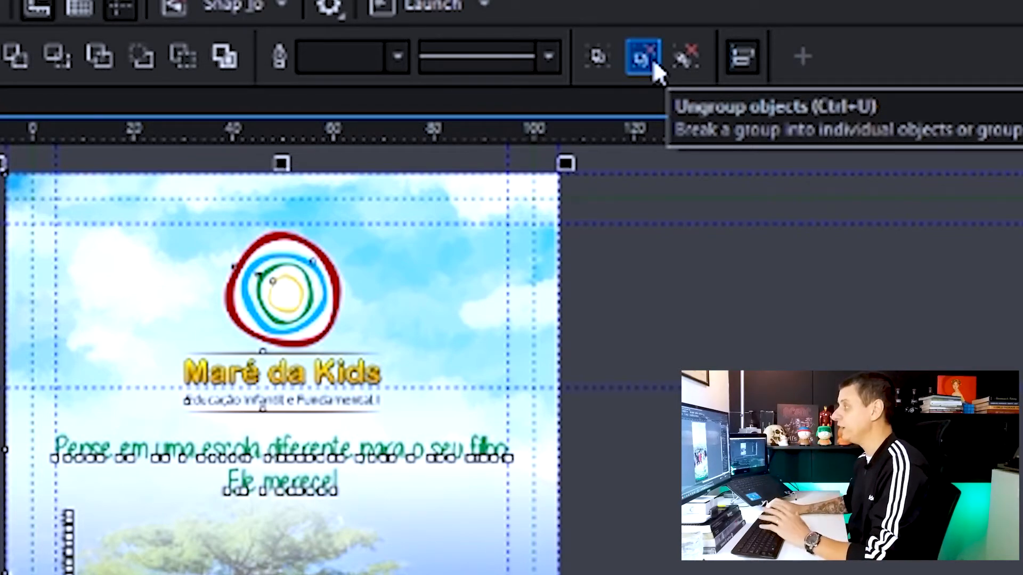
Fully ungroup all objects on the Frente page and convert all of its text to curves.
left_click(687, 56)
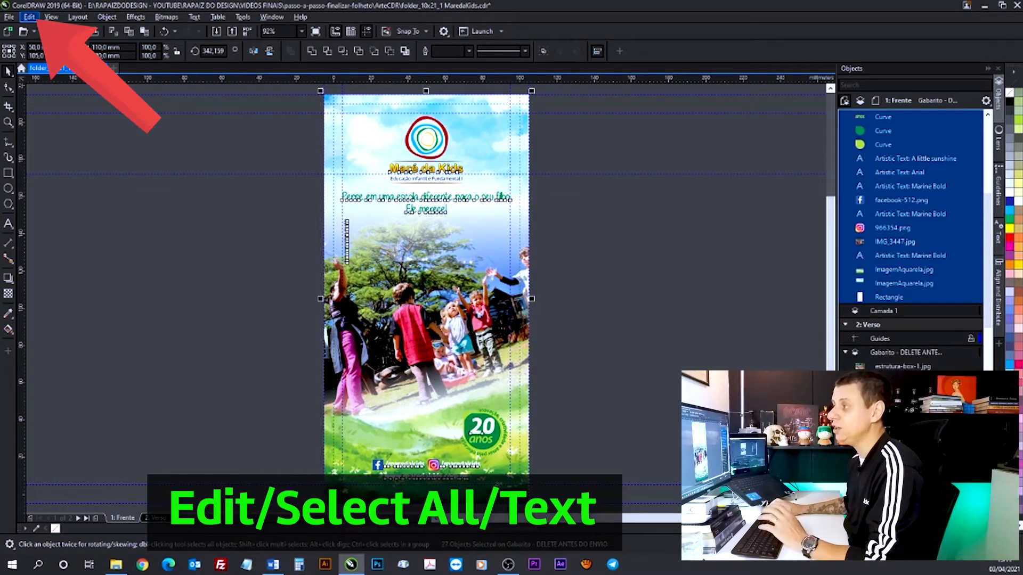
left_click(29, 17)
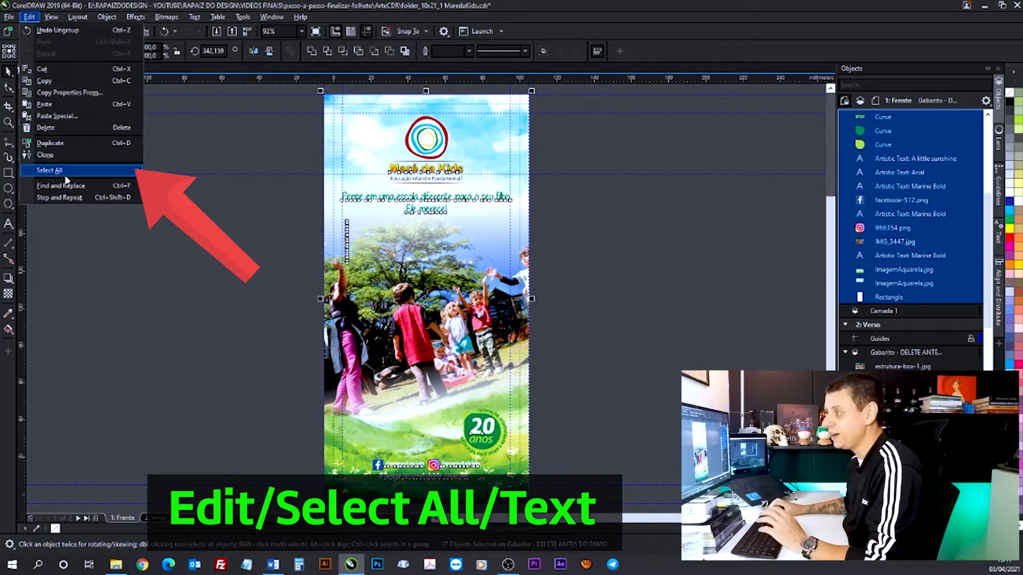
mouse_move(68, 180)
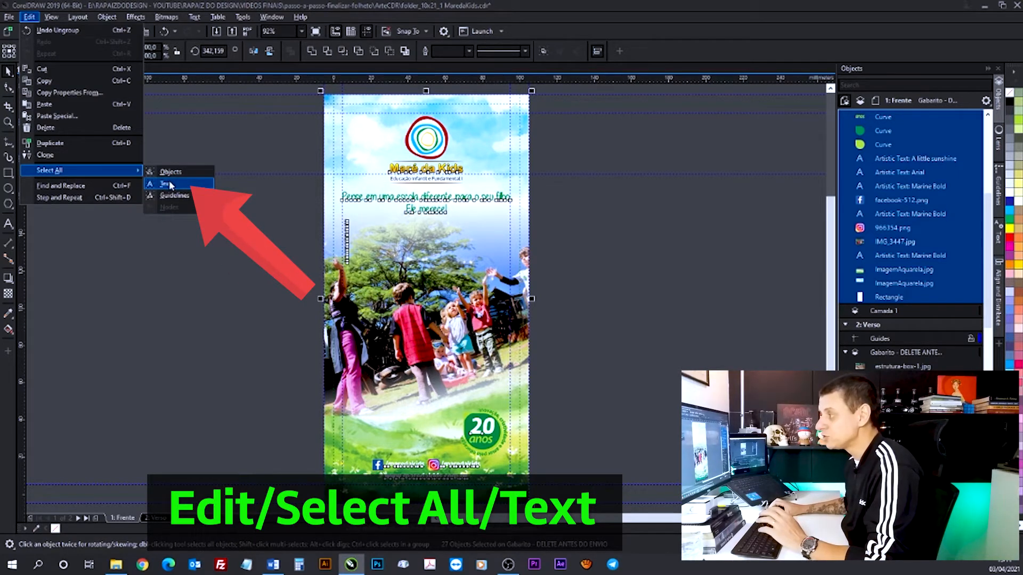
left_click(169, 185)
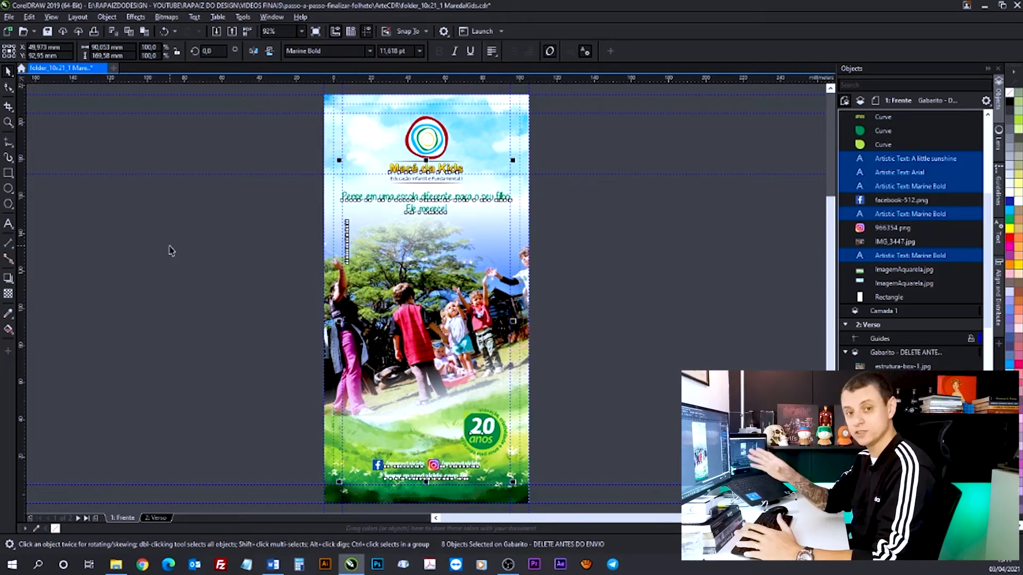
key("ctrl+q")
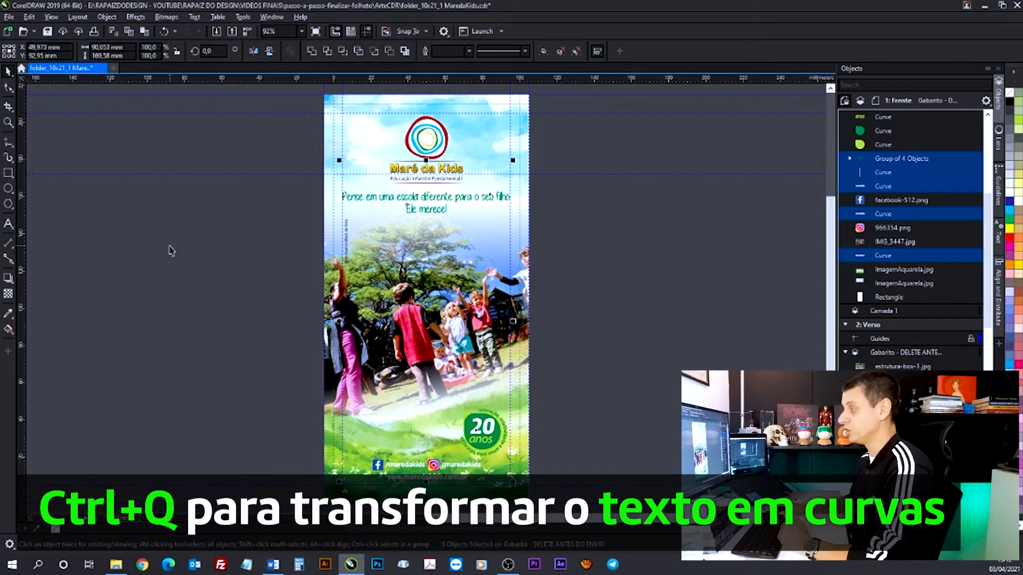
left_click(171, 250)
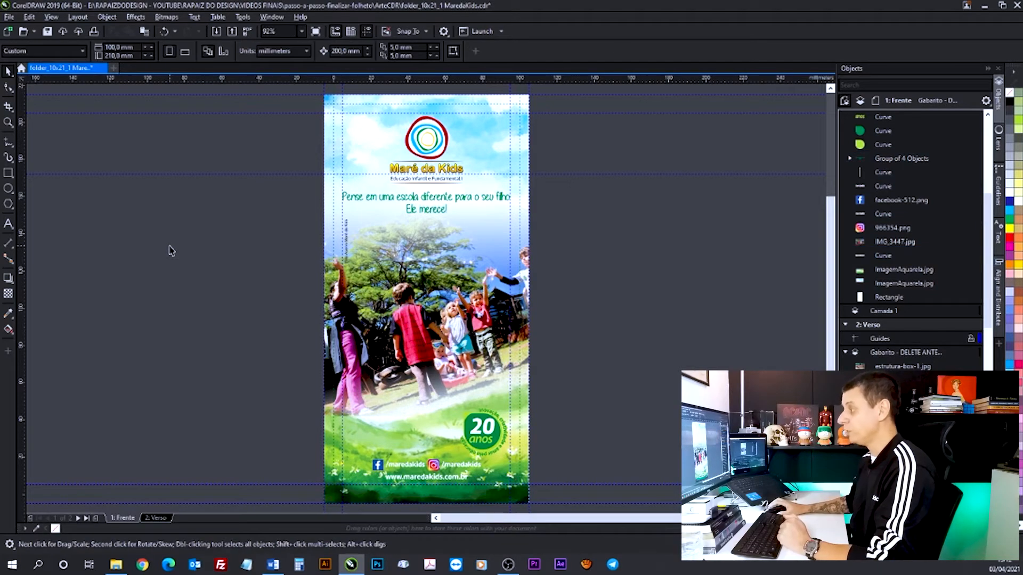
Fully ungroup all objects on the Verso page and convert all of its text to curves.
left_click(161, 519)
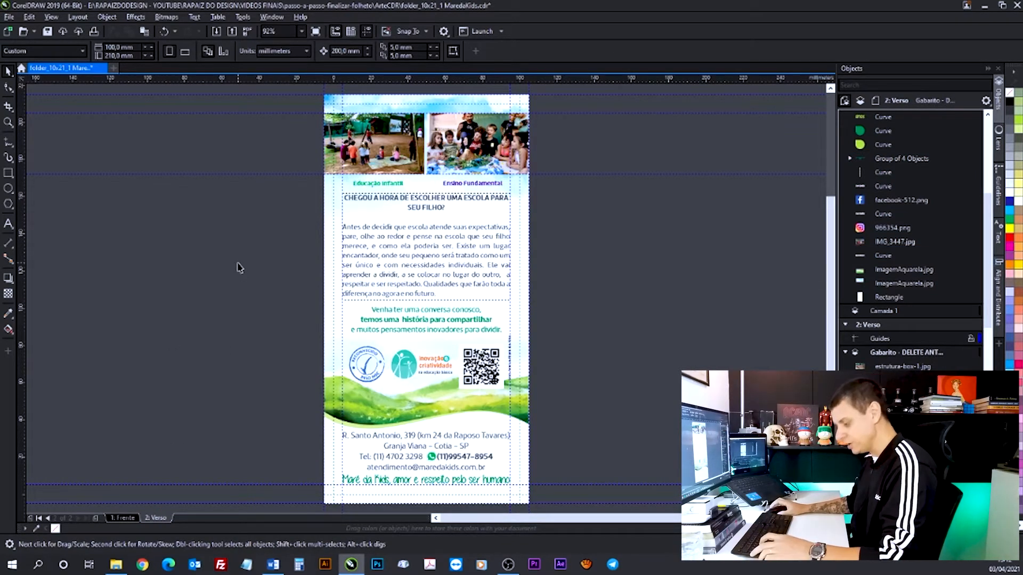
key("ctrl+a")
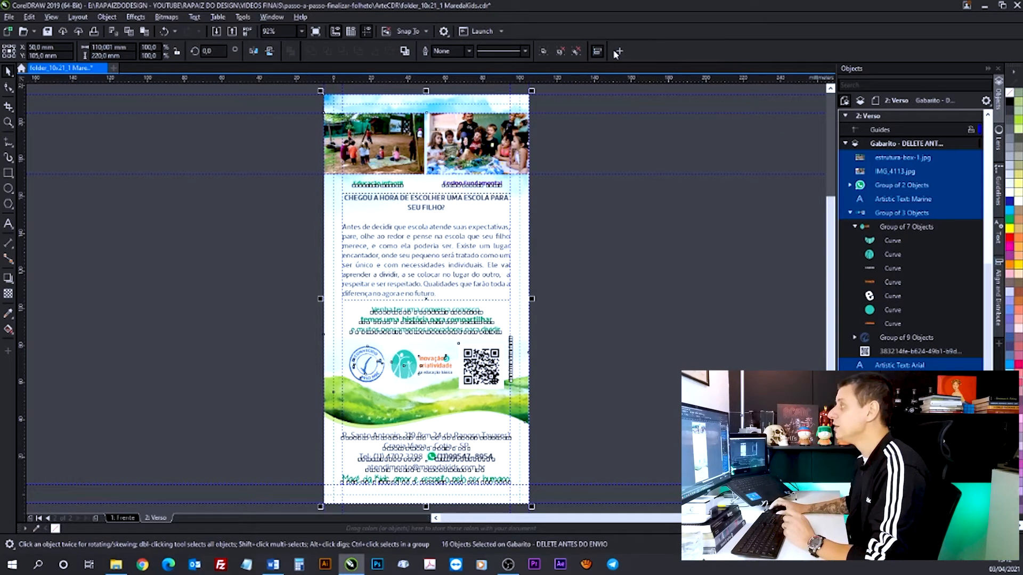
left_click(577, 52)
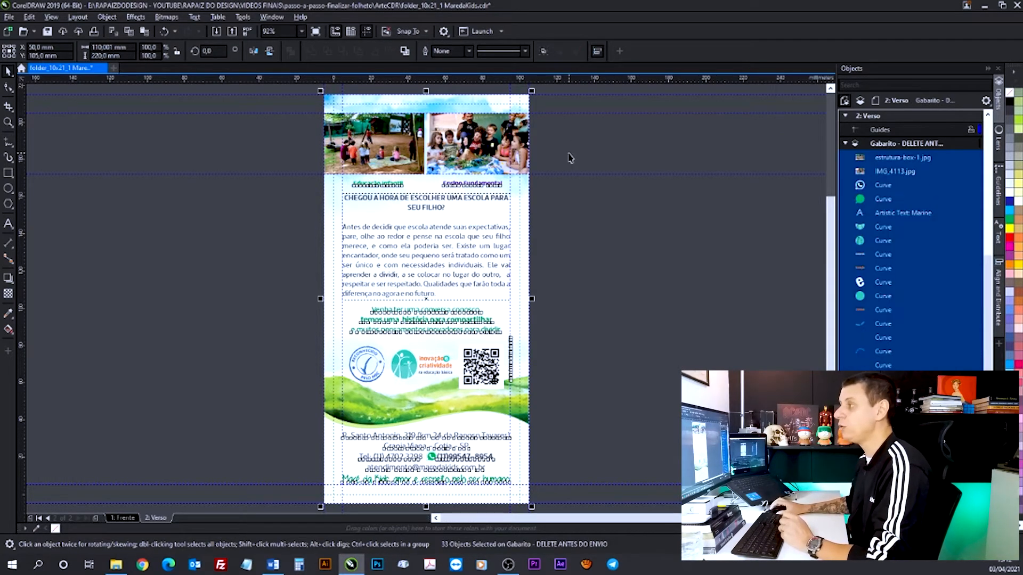
left_click(29, 16)
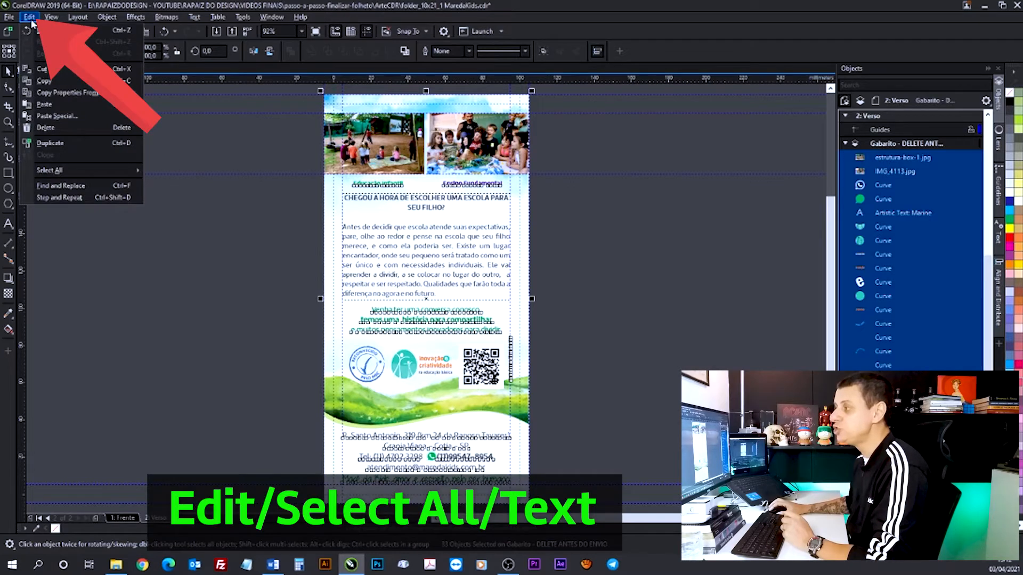
mouse_move(109, 172)
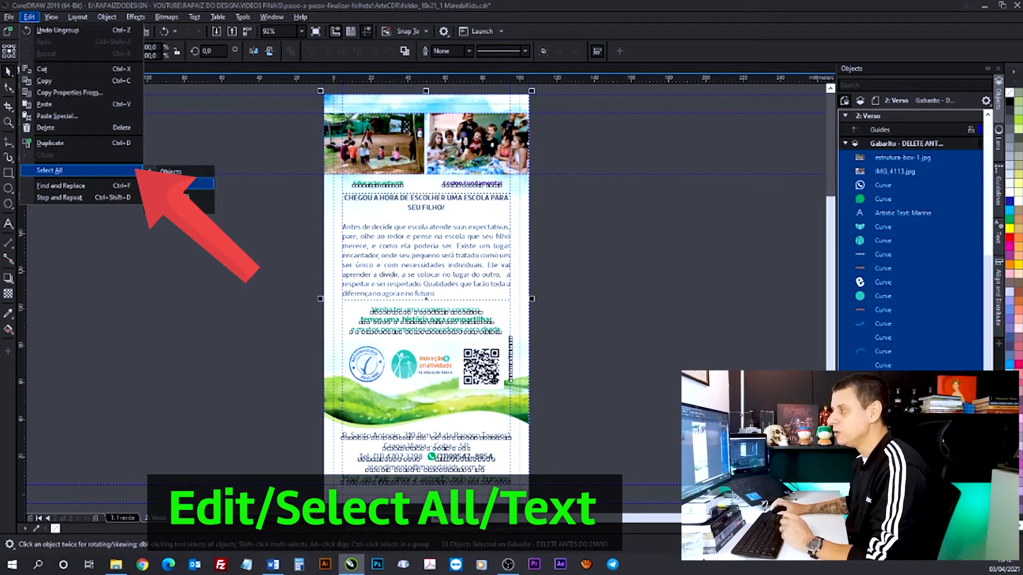
left_click(175, 185)
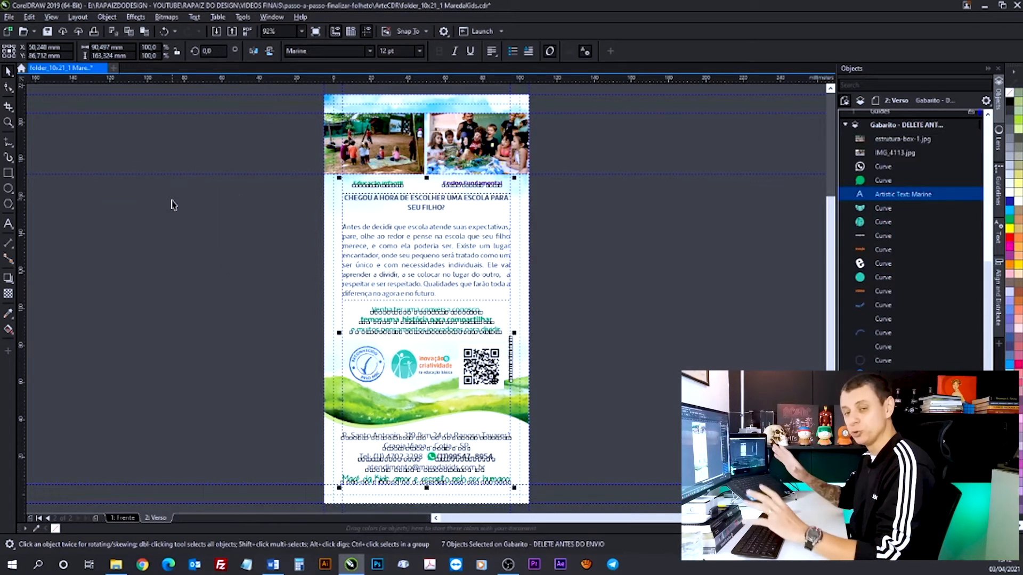
key("ctrl+q")
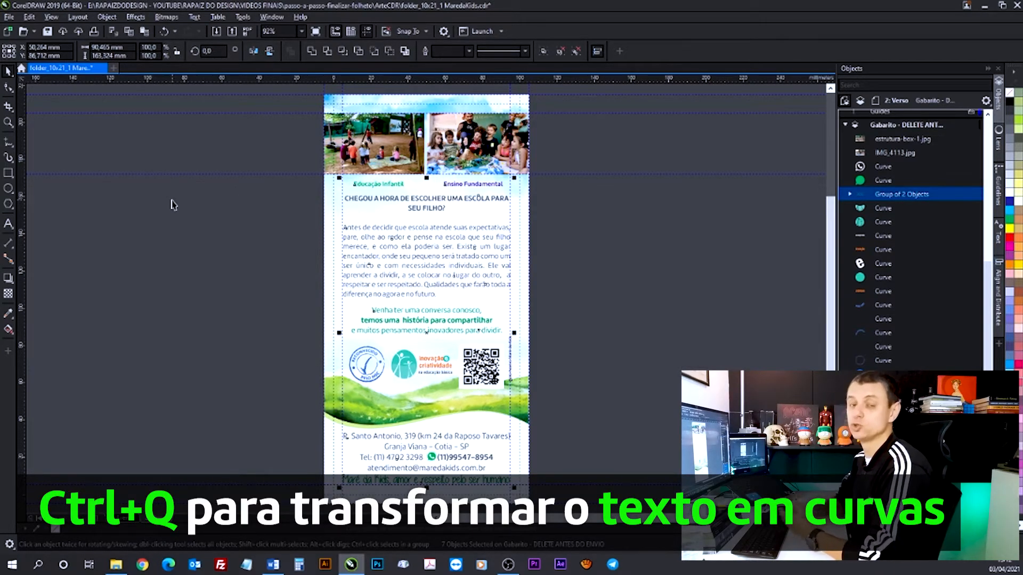
left_click(190, 250)
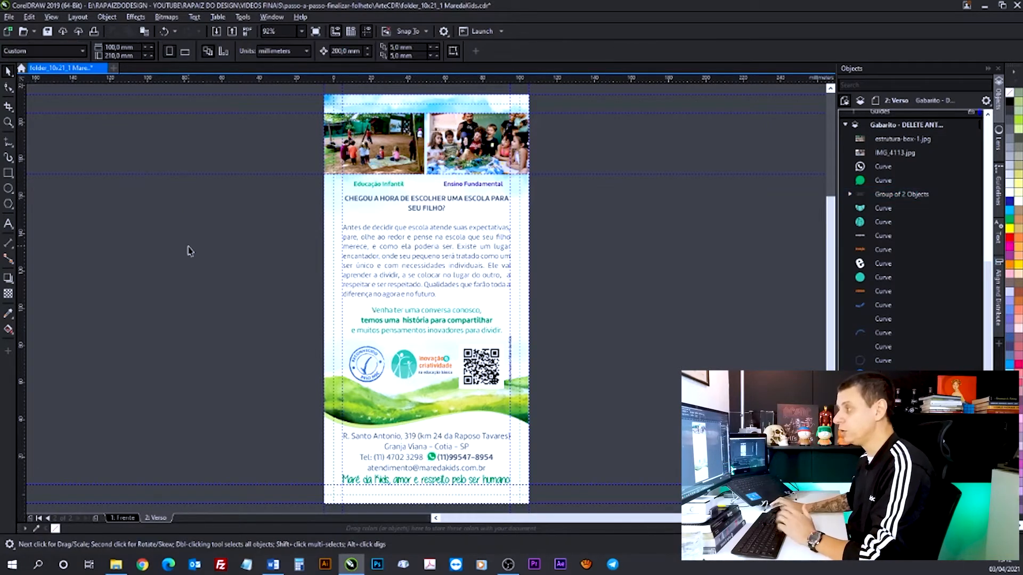
Return to the Frente page and check the document properties' text statistics for any remaining text objects.
left_click(122, 517)
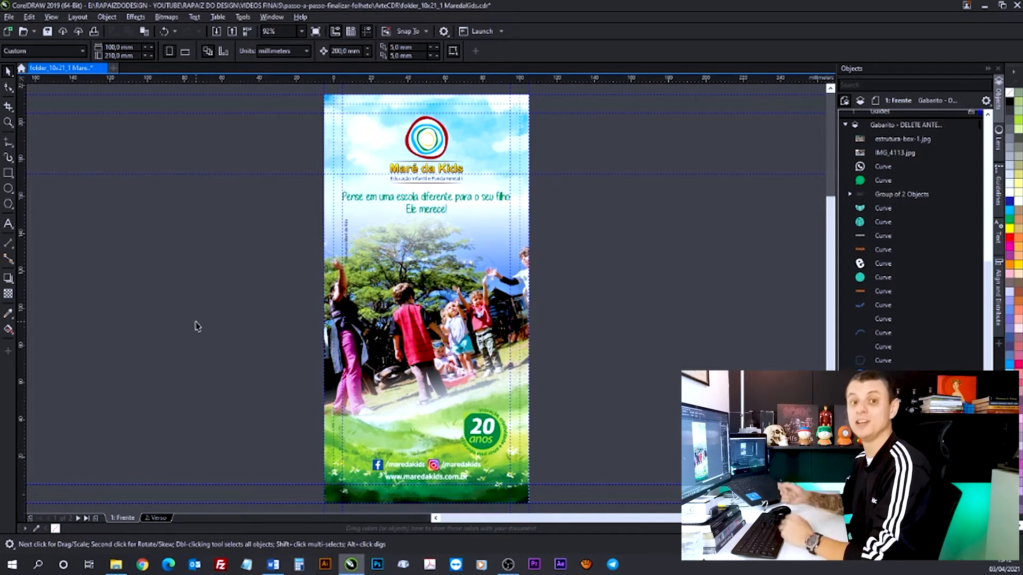
right_click(254, 286)
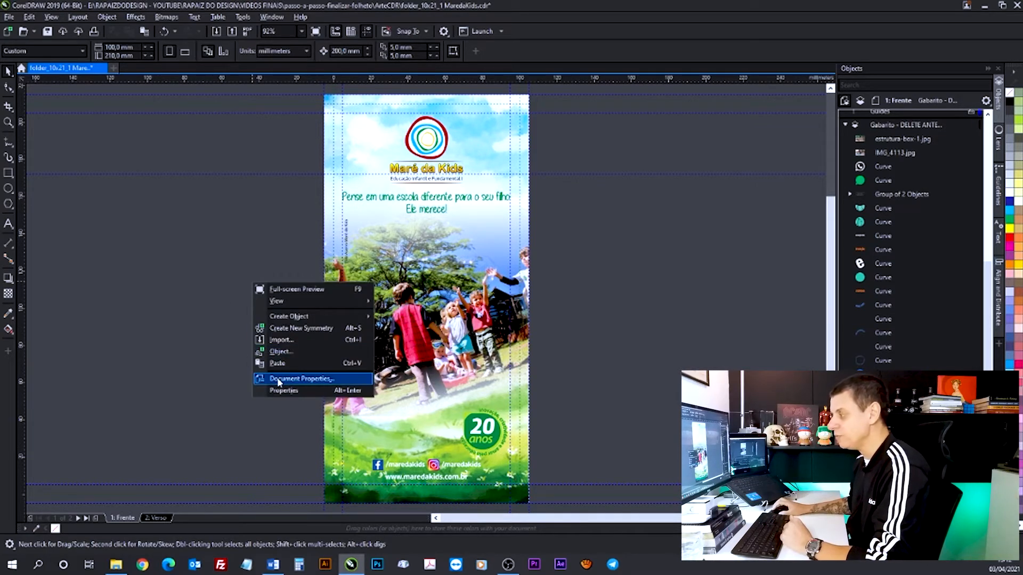
left_click(294, 379)
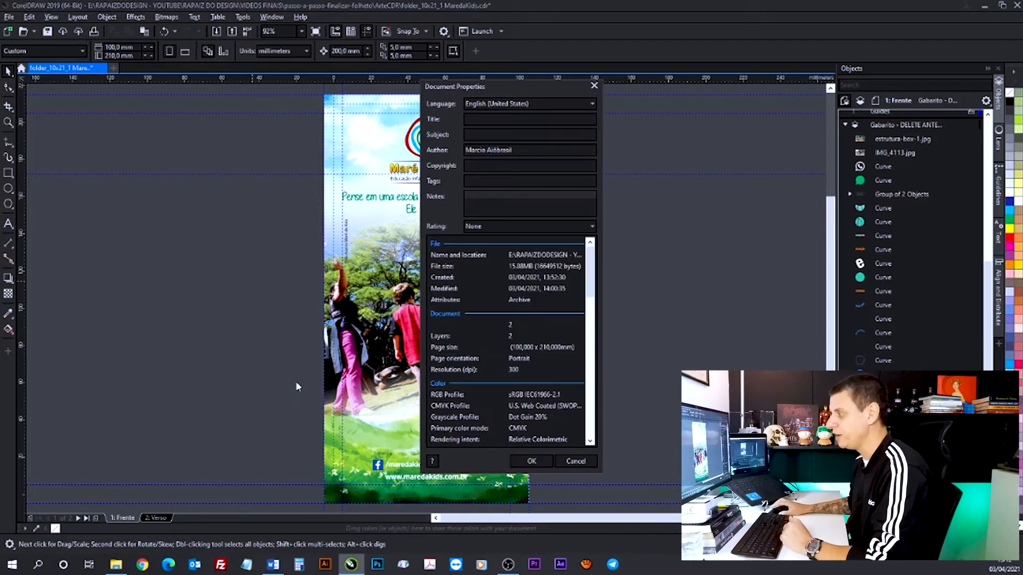
left_click_drag(528, 90, 440, 104)
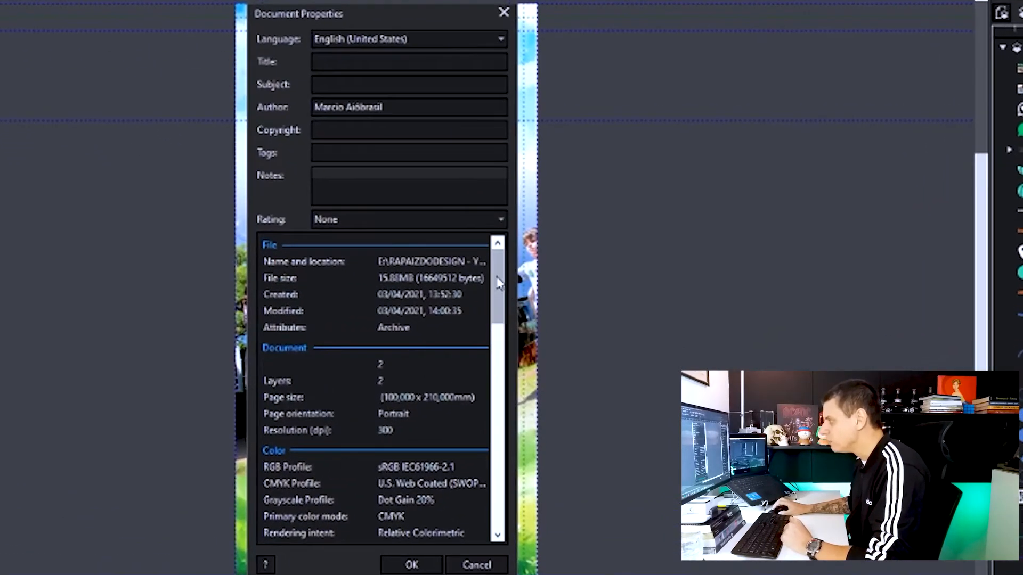
left_click_drag(501, 280, 494, 370)
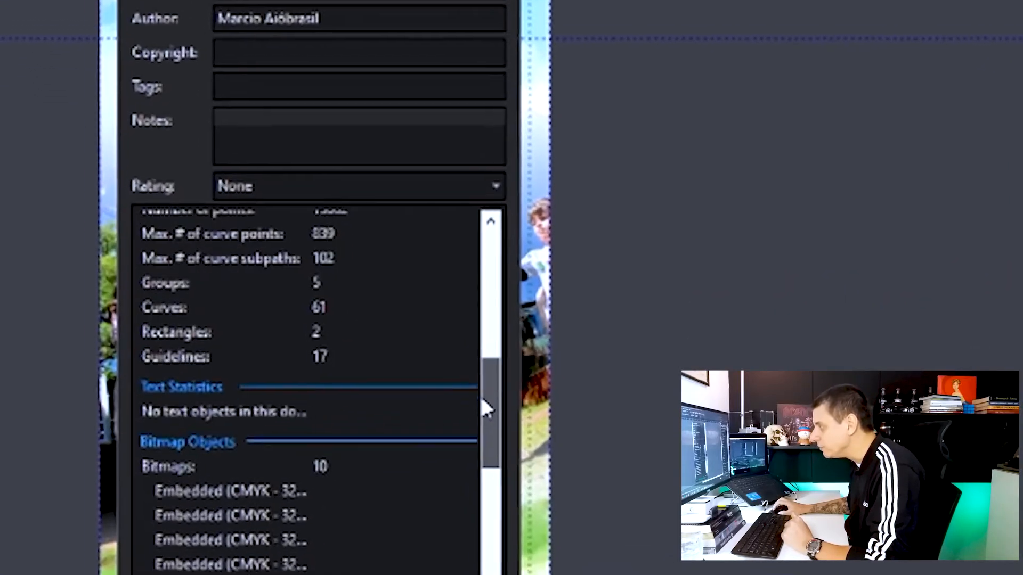
left_click_drag(485, 409, 486, 422)
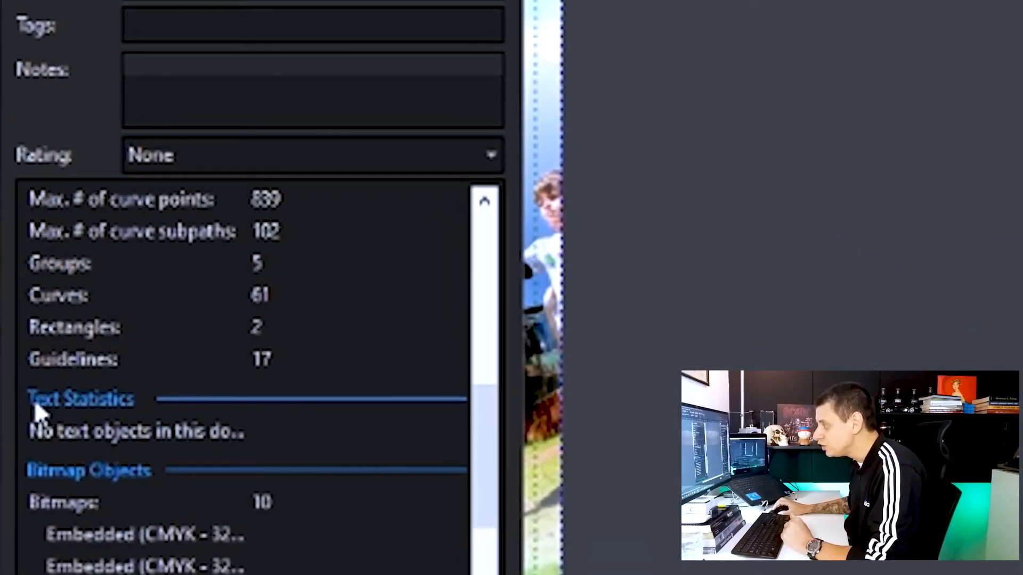
left_click(88, 435)
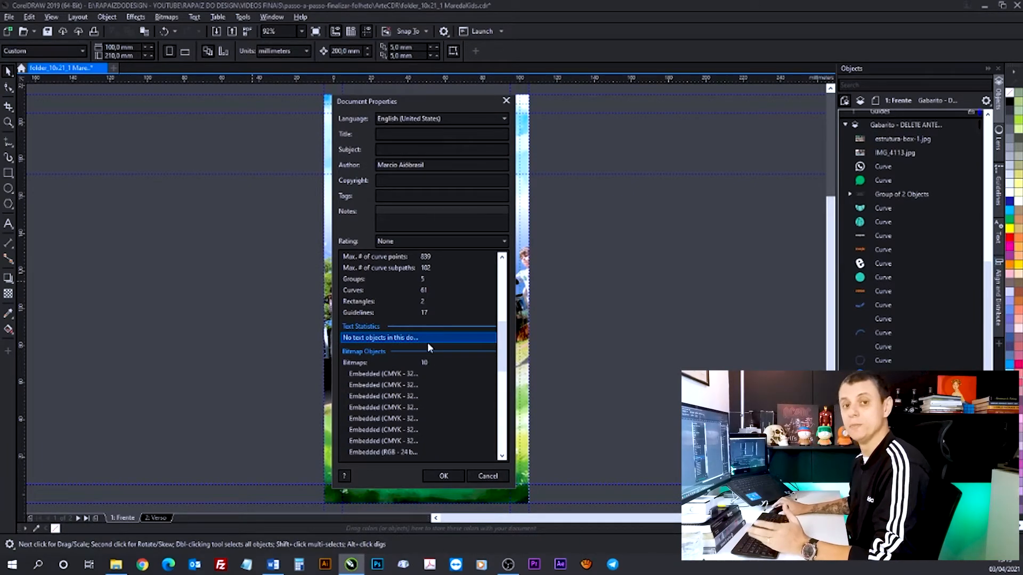
left_click(488, 476)
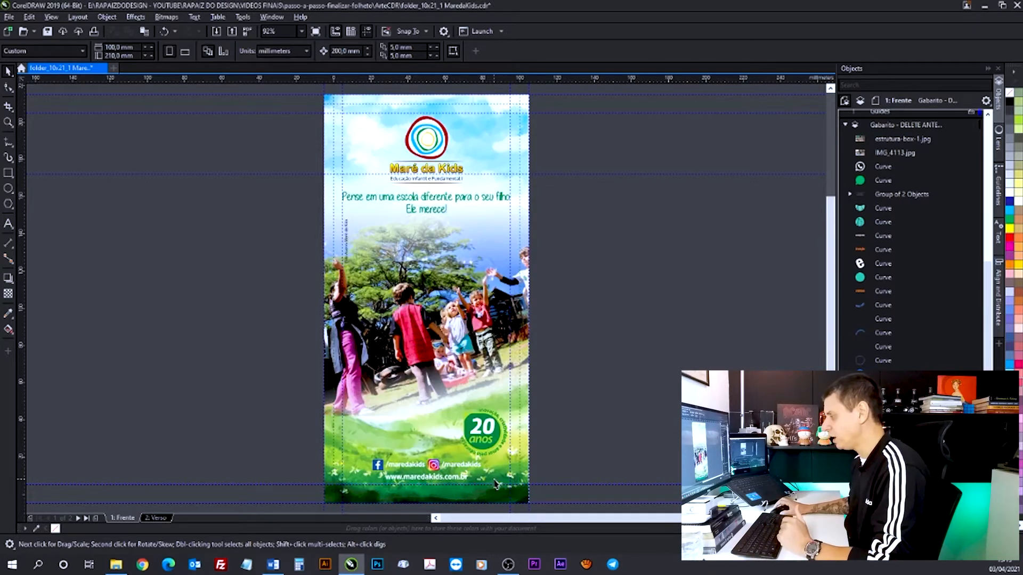
Undo the text-to-curves conversion on the Verso page and clear the selection.
left_click(156, 518)
key("ctrl+z")
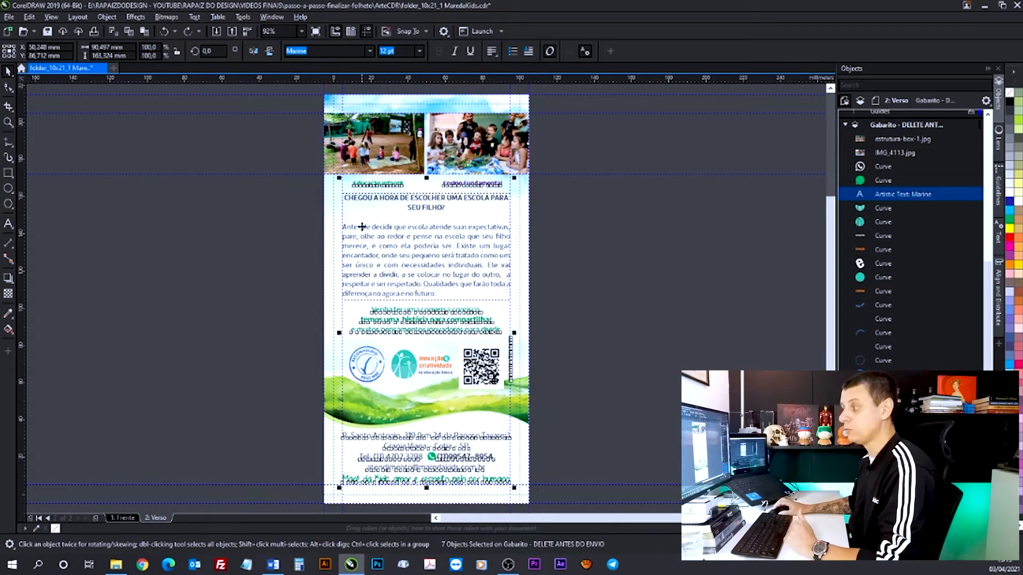
left_click(279, 281)
Examine the text statistics and the fonts used in the document properties while the Verso text is still editable.
right_click(571, 270)
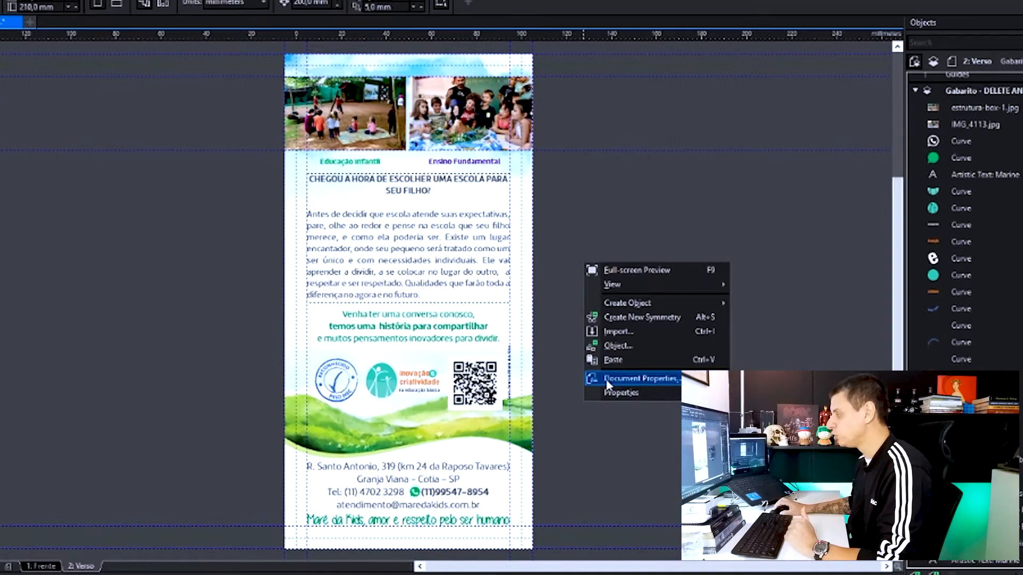
left_click(589, 362)
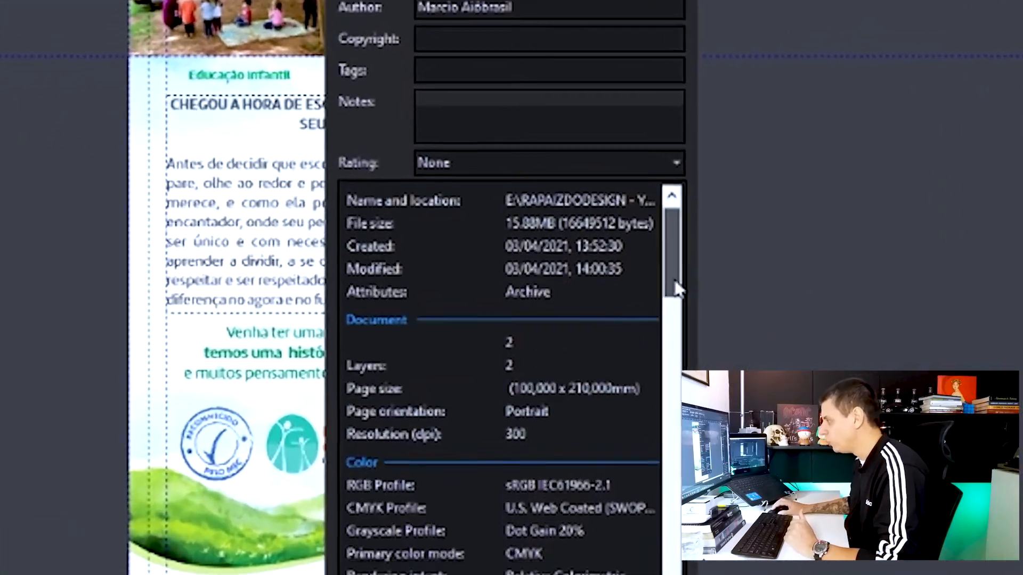
left_click_drag(676, 283, 676, 416)
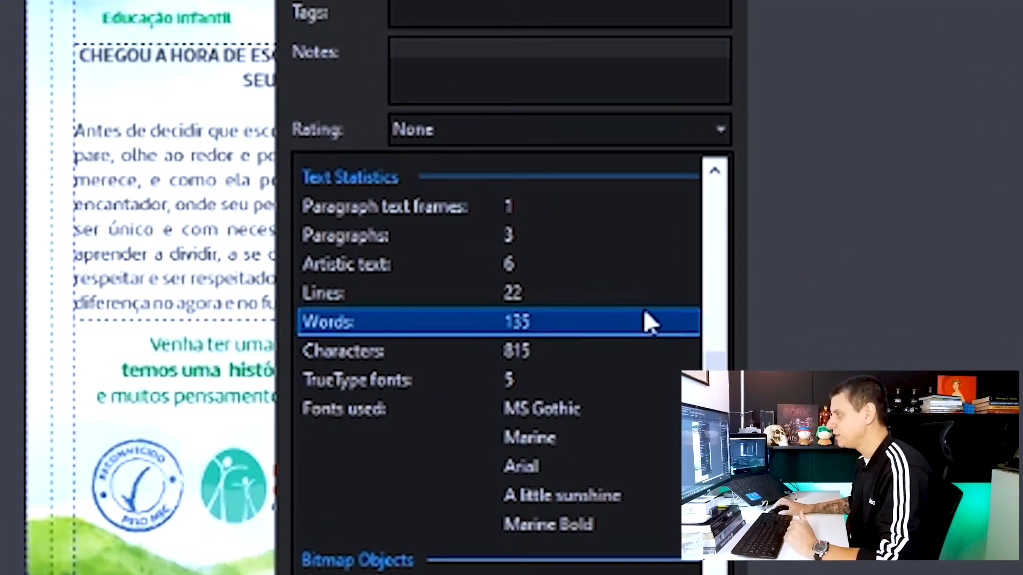
left_click(527, 213)
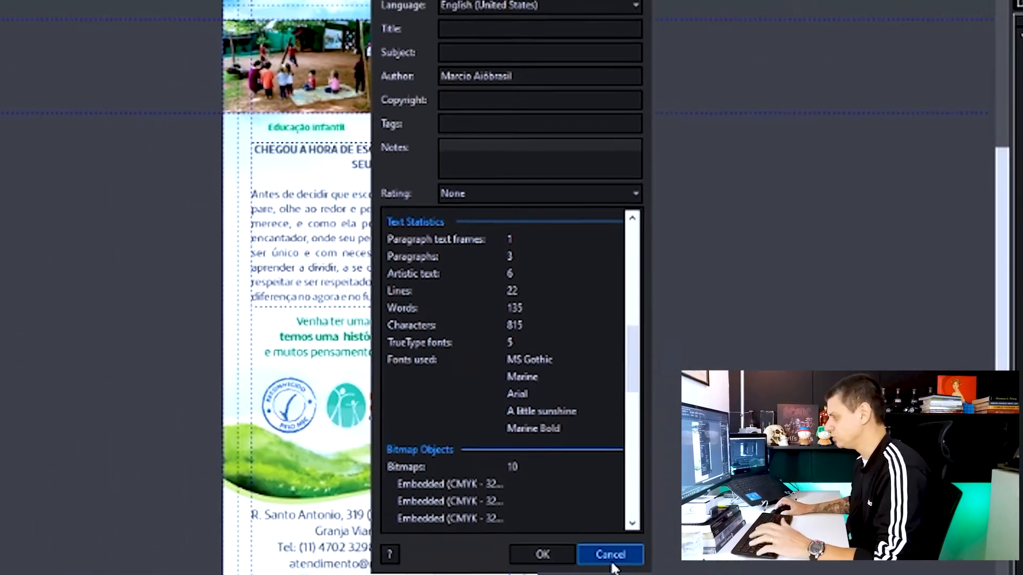
left_click(610, 555)
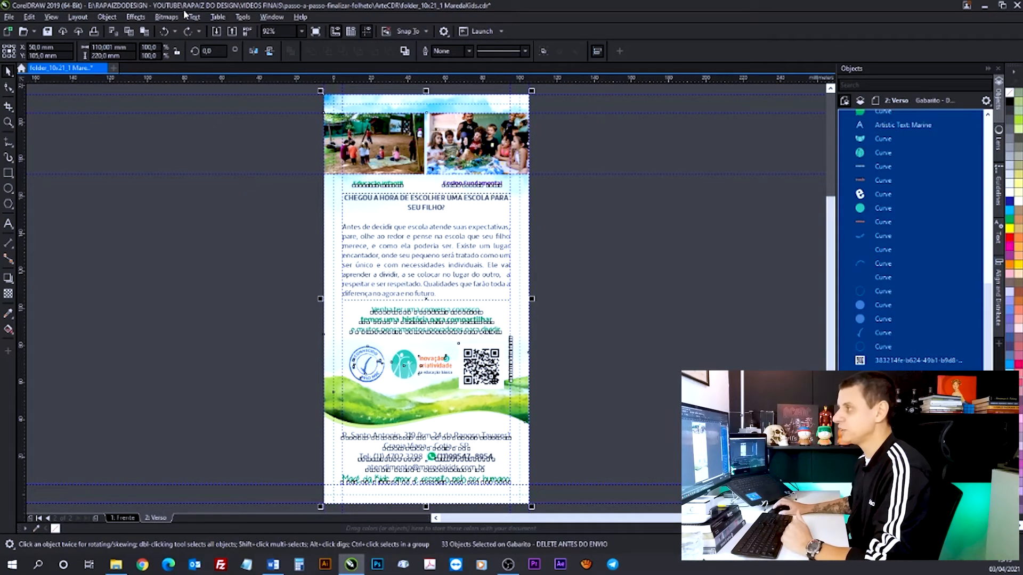
Select all the text on the Verso page and convert it to curves again.
left_click(29, 16)
mouse_move(116, 173)
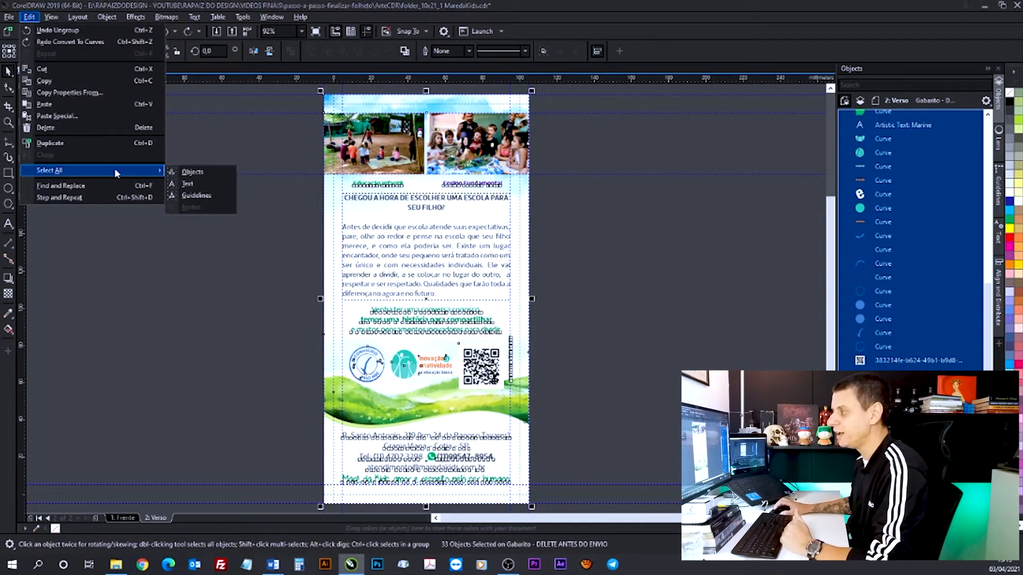
left_click(187, 183)
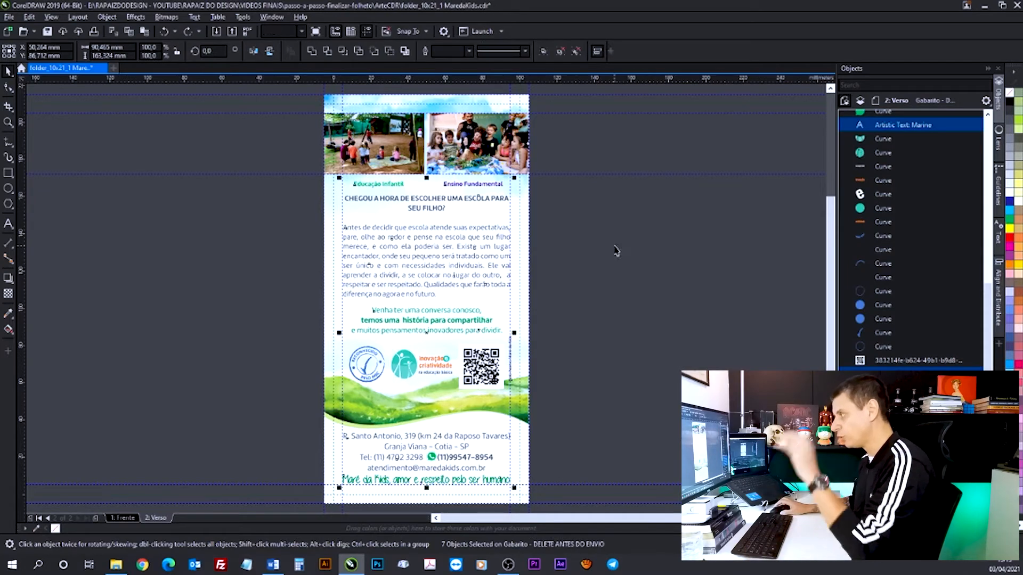
left_click(554, 253)
Recheck the text statistics in the document properties for leftover text objects and return to the Frente page.
right_click(551, 251)
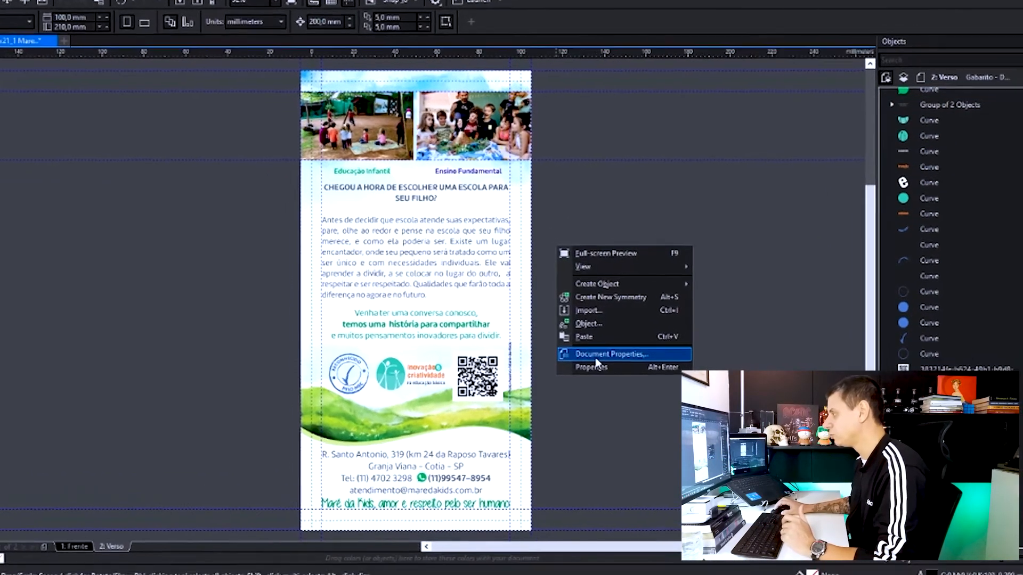
left_click(587, 348)
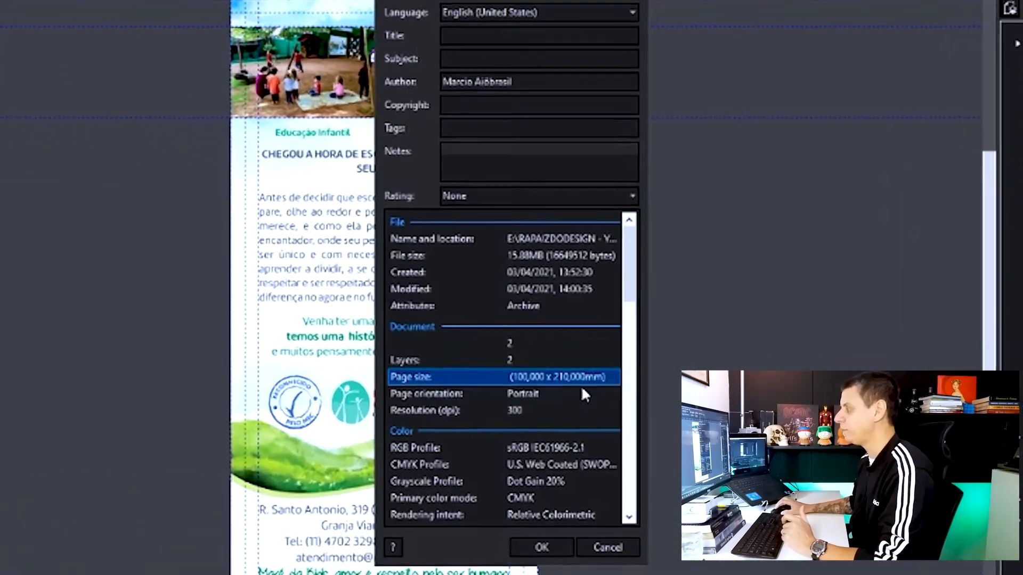
scroll(642, 303, "down", 8)
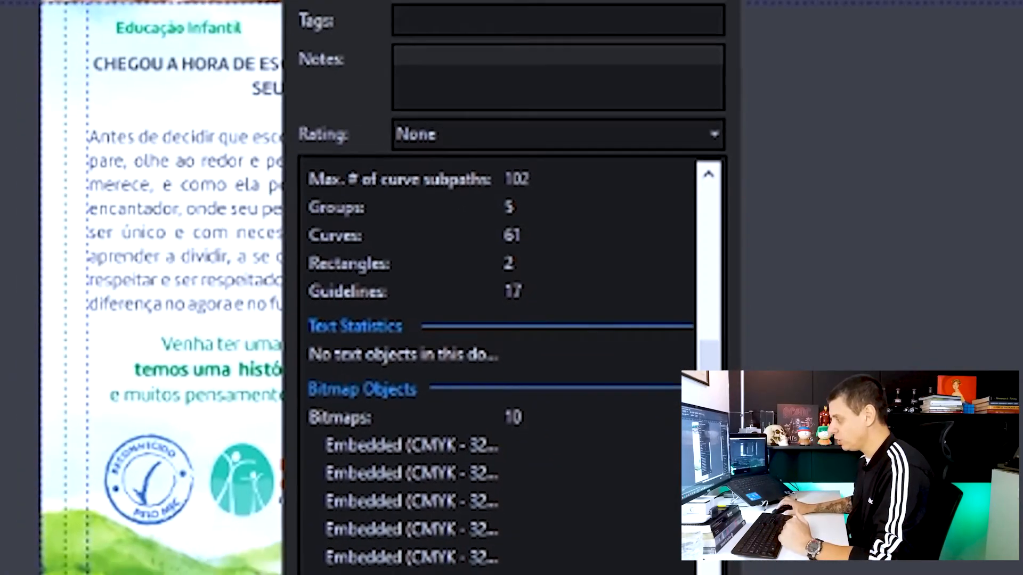
key("Escape")
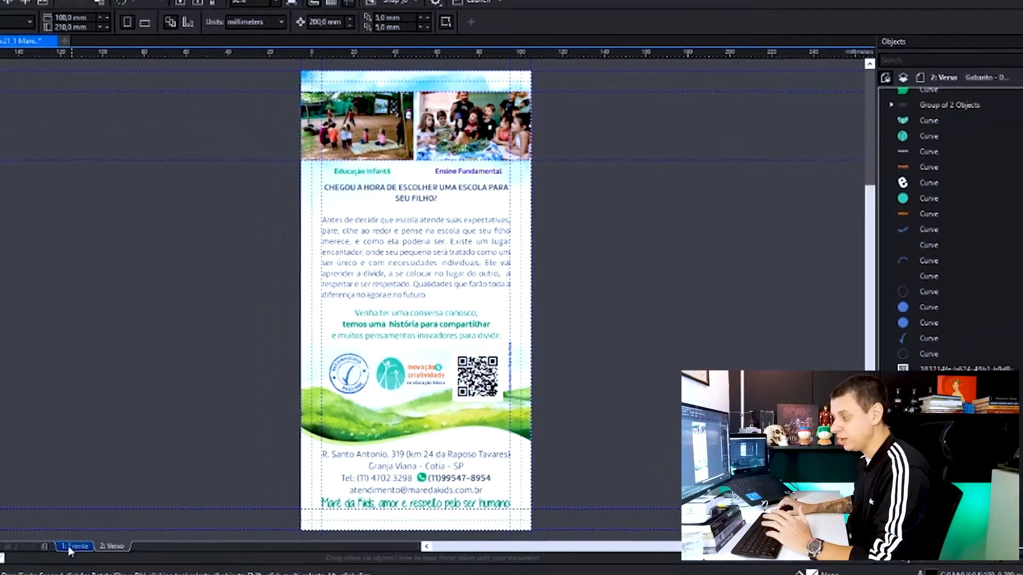
left_click(73, 548)
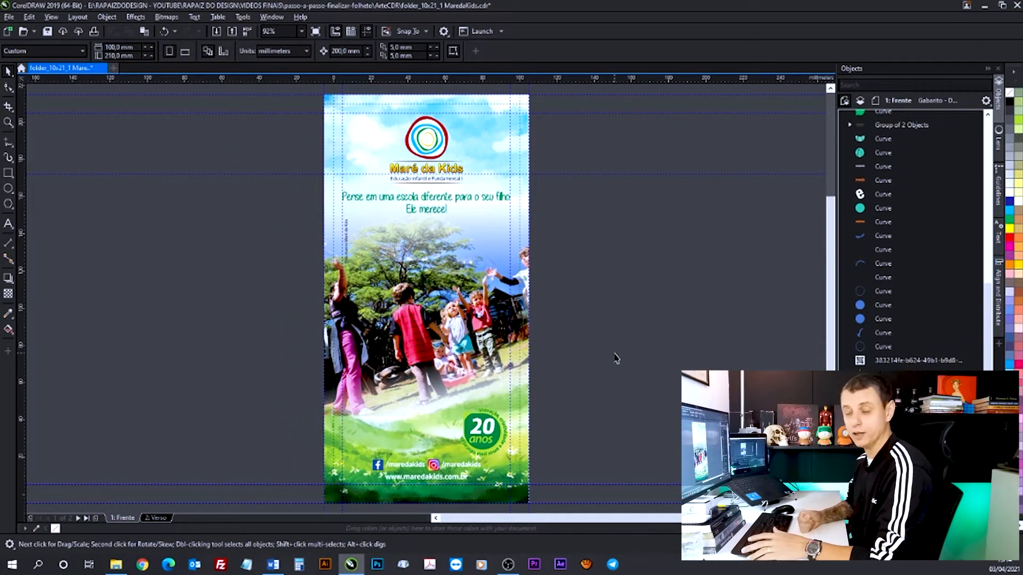
Save the drawing as folder_10x21_1 MaredaKids curvas.cdr in version 19.0 (2017), and reopen the original folder_10x21_1 MaredaKids.cdr.
left_click(12, 19)
left_click(34, 136)
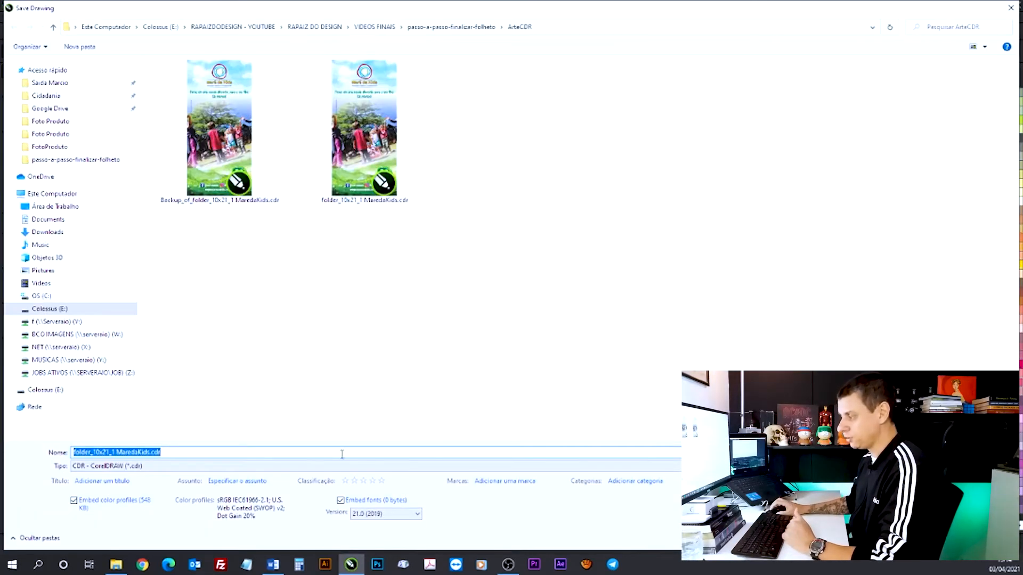
left_click(397, 513)
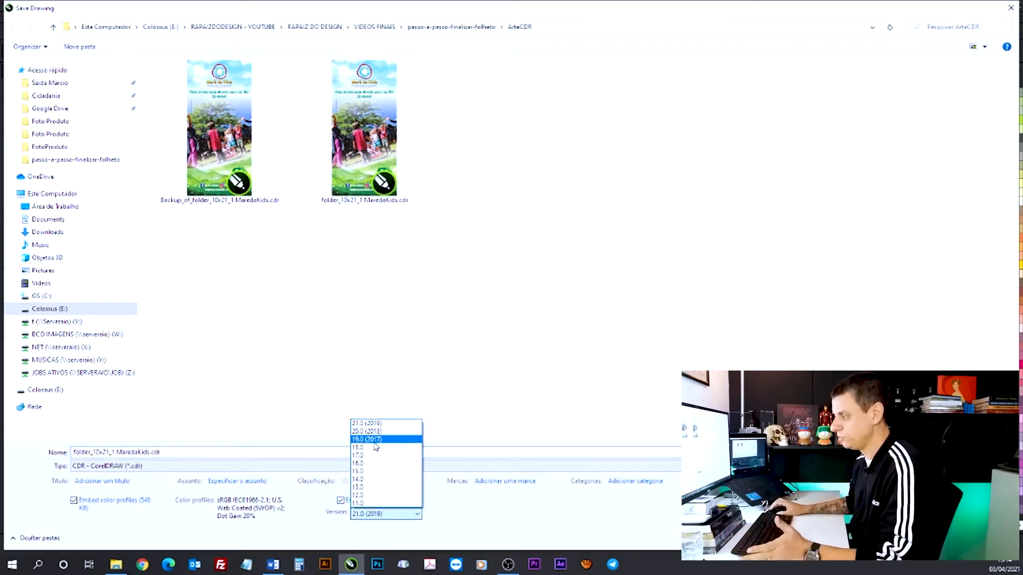
left_click(376, 440)
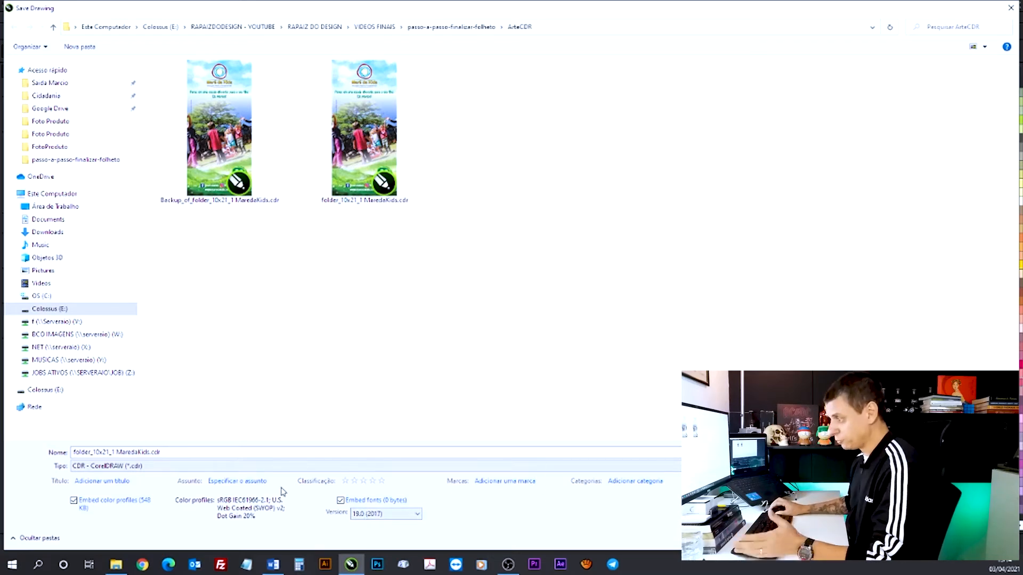
left_click(150, 453)
left_click(150, 453)
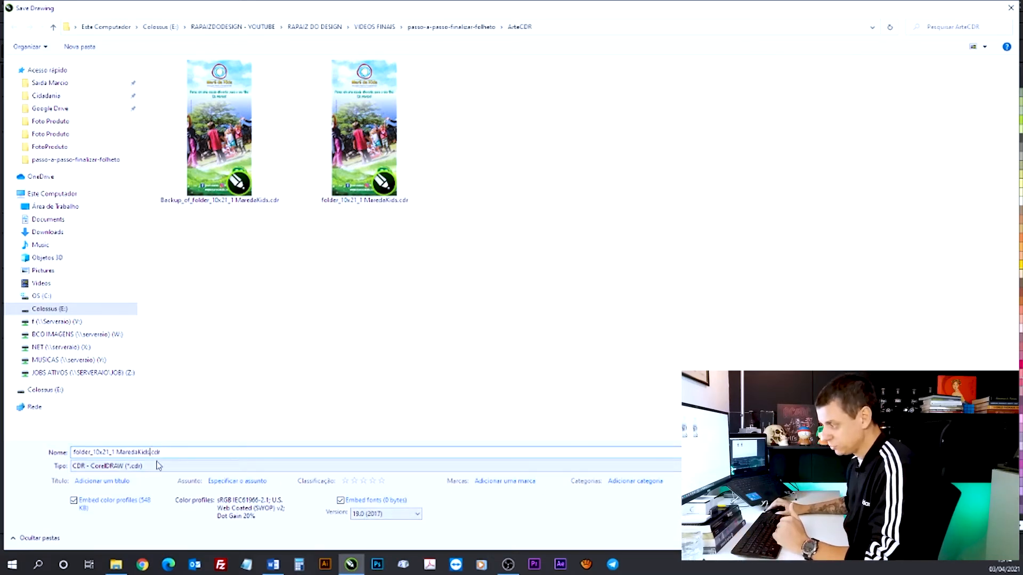
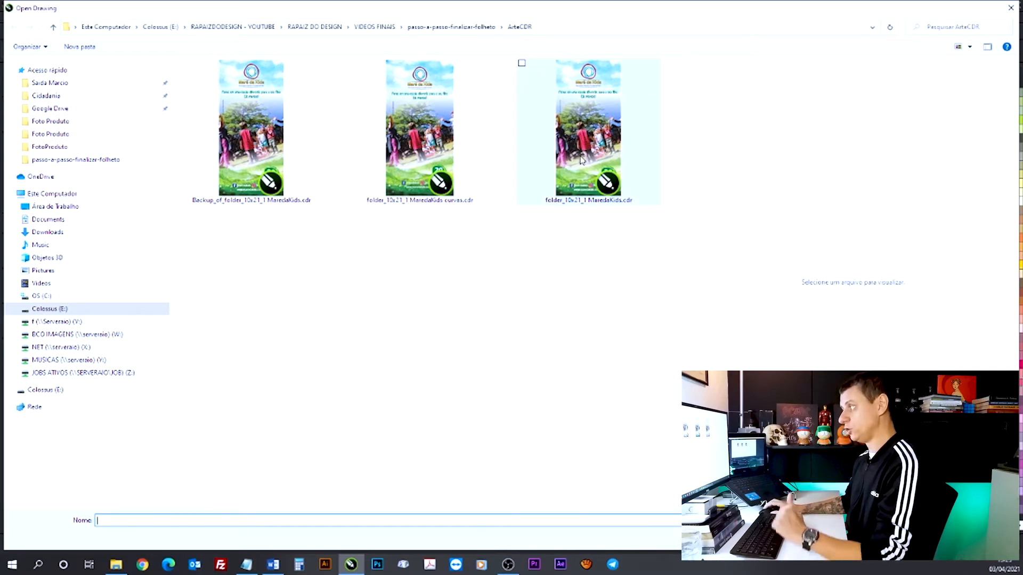
double_click(581, 159)
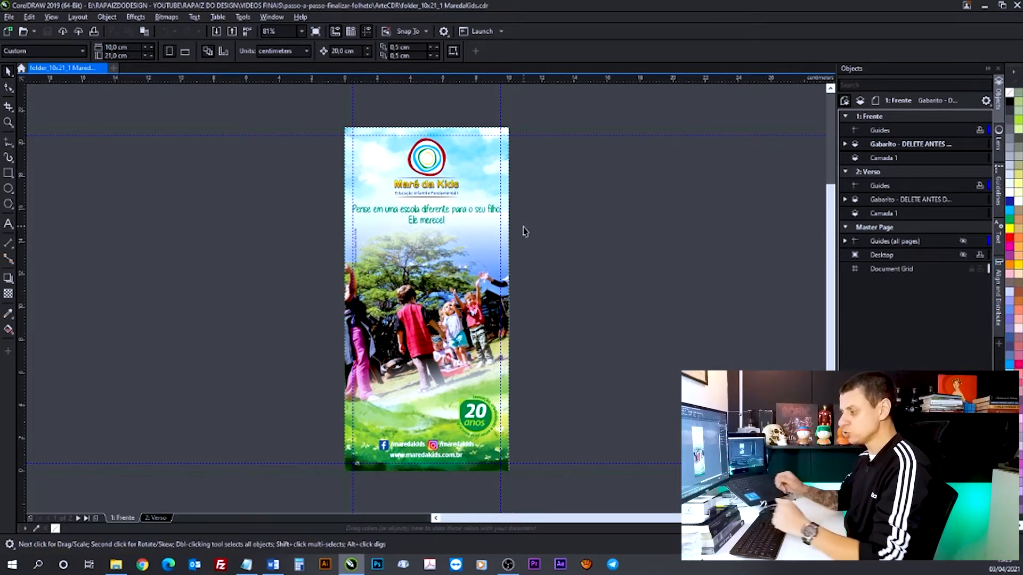
Switch to Chrome, search Google for "Paulista Cartões" and open the Gráfica Paulista Cartões website.
left_click(142, 566)
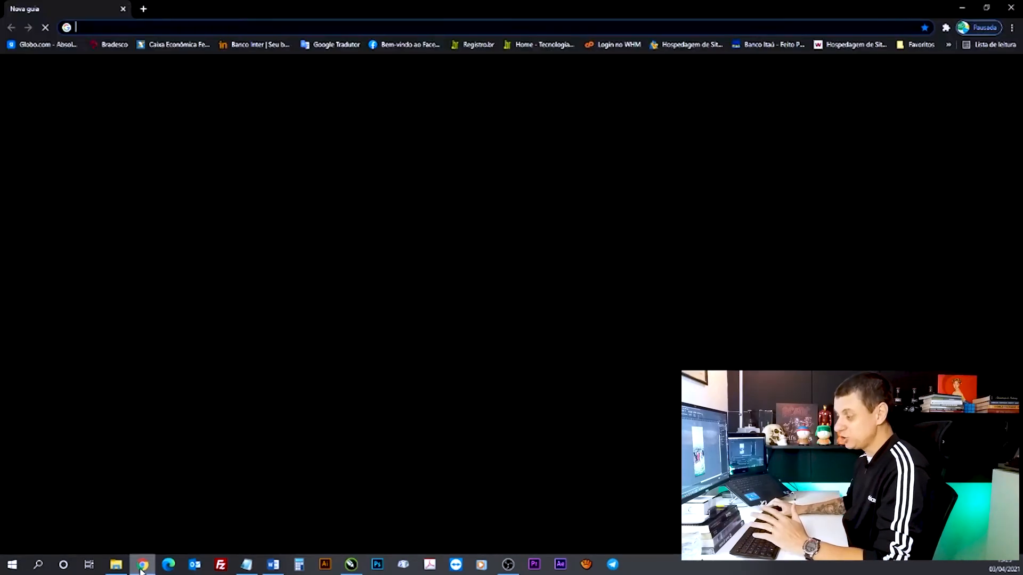
left_click(487, 220)
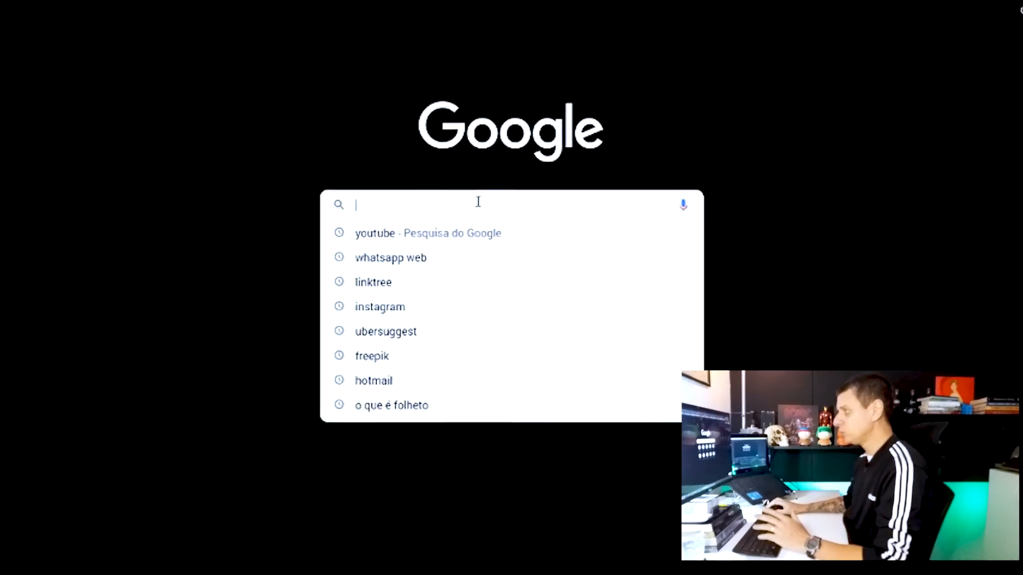
type("Pau")
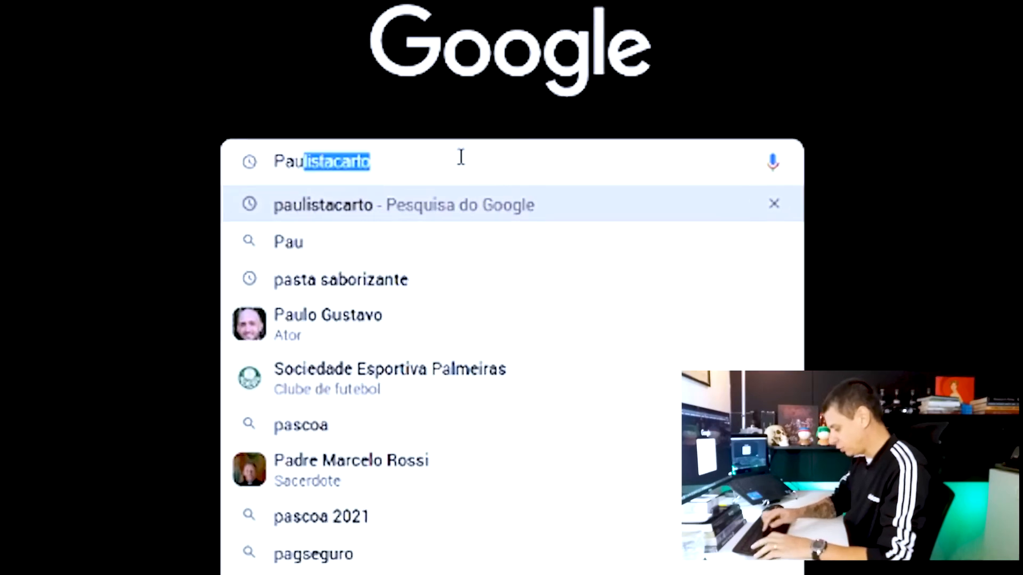
type("lista ")
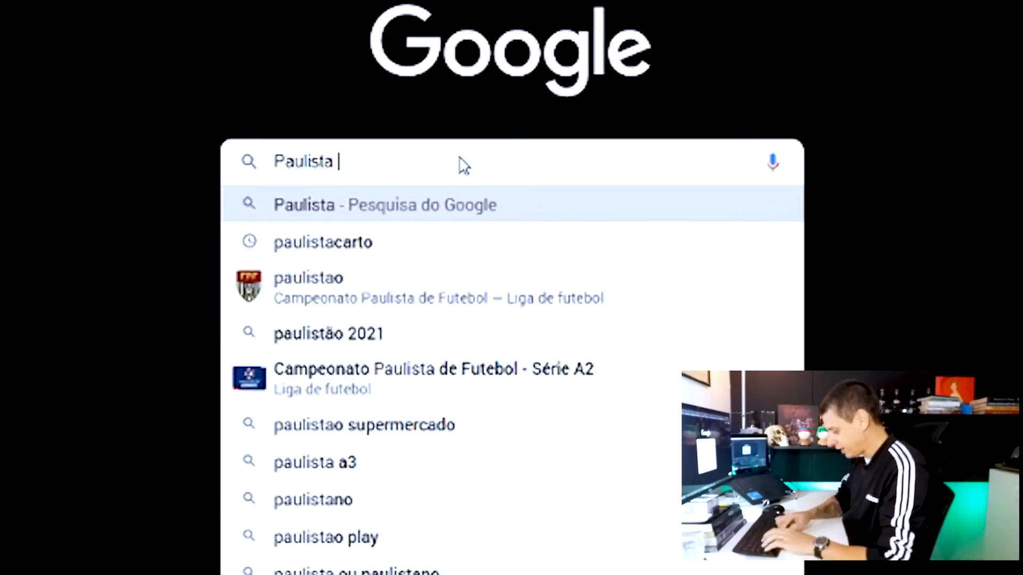
type("Cartões")
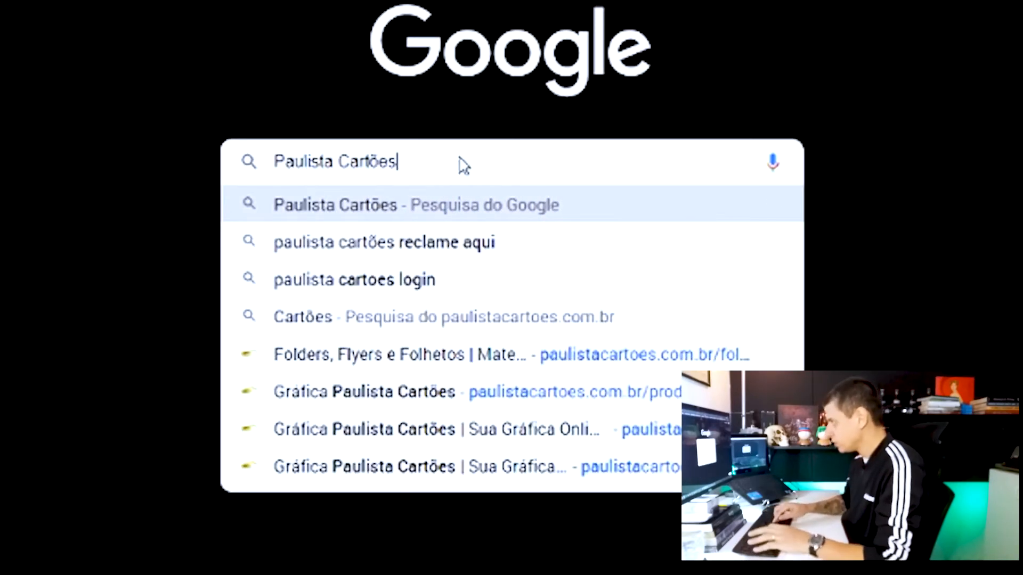
key("Return")
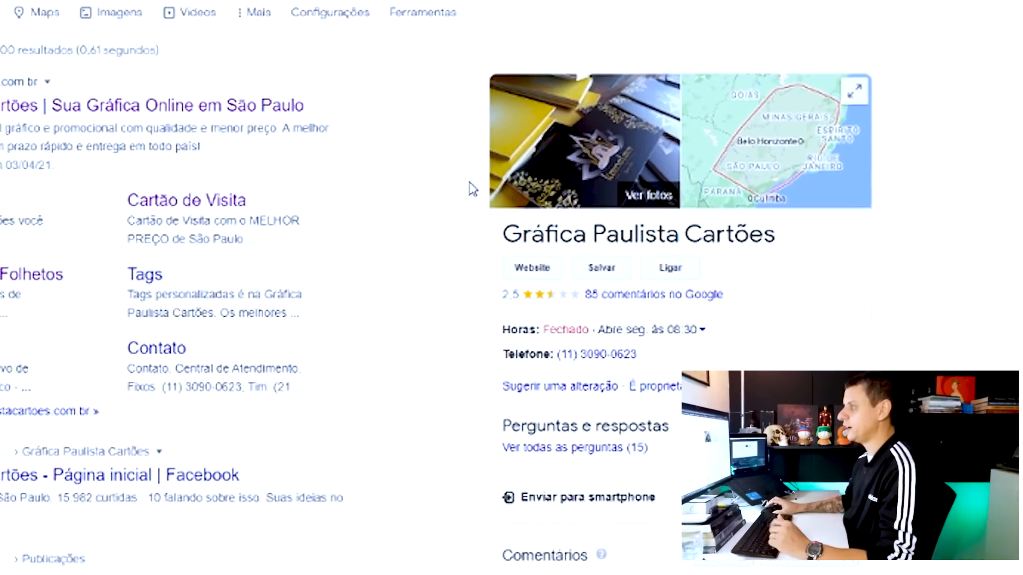
left_click(139, 176)
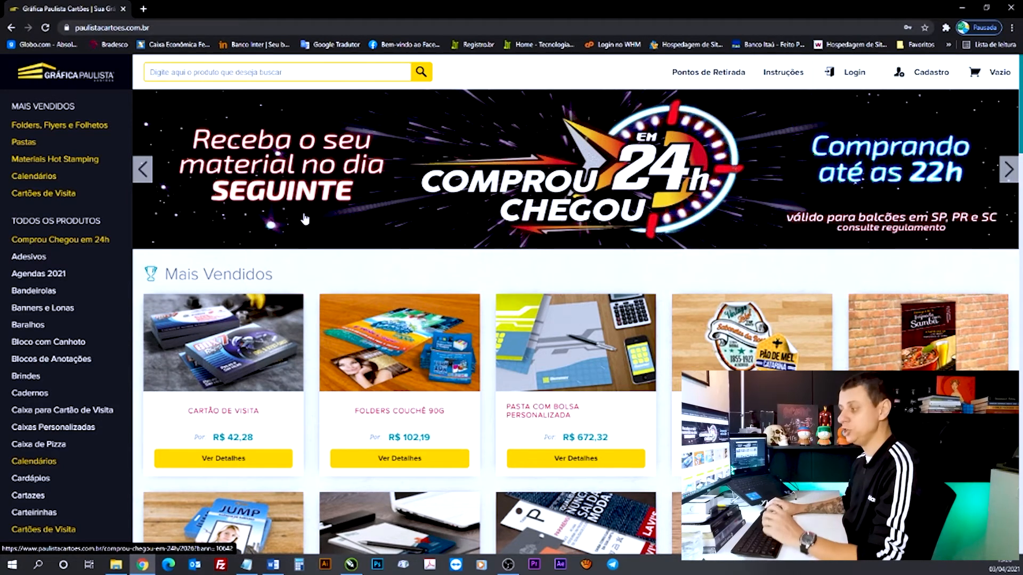
Open the Folders Couchê 150g product from the Folders, Flyers e Folhetos category and compare its downloadable templates by program.
scroll(91, 280, "down", 6)
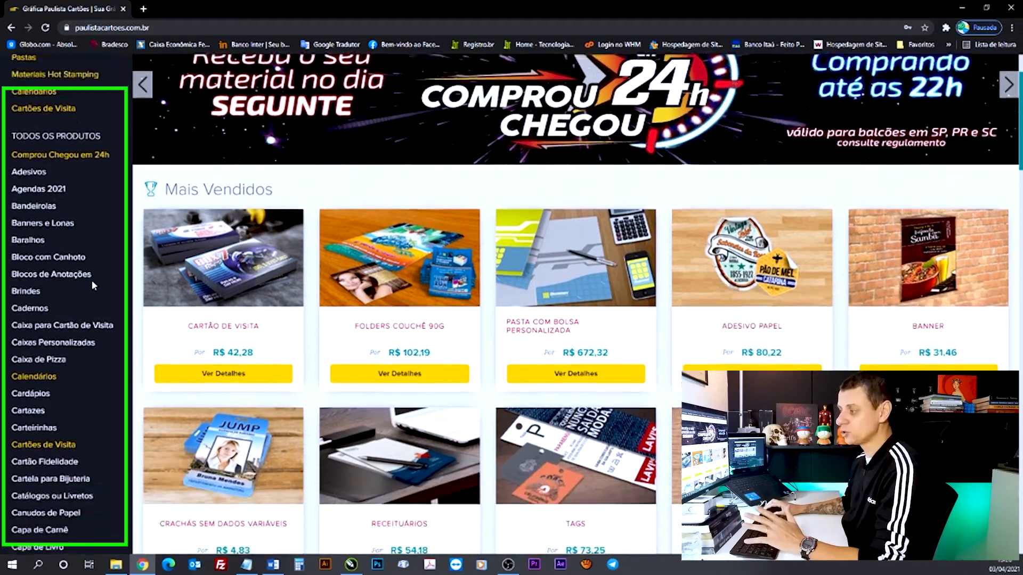
scroll(92, 280, "down", 4)
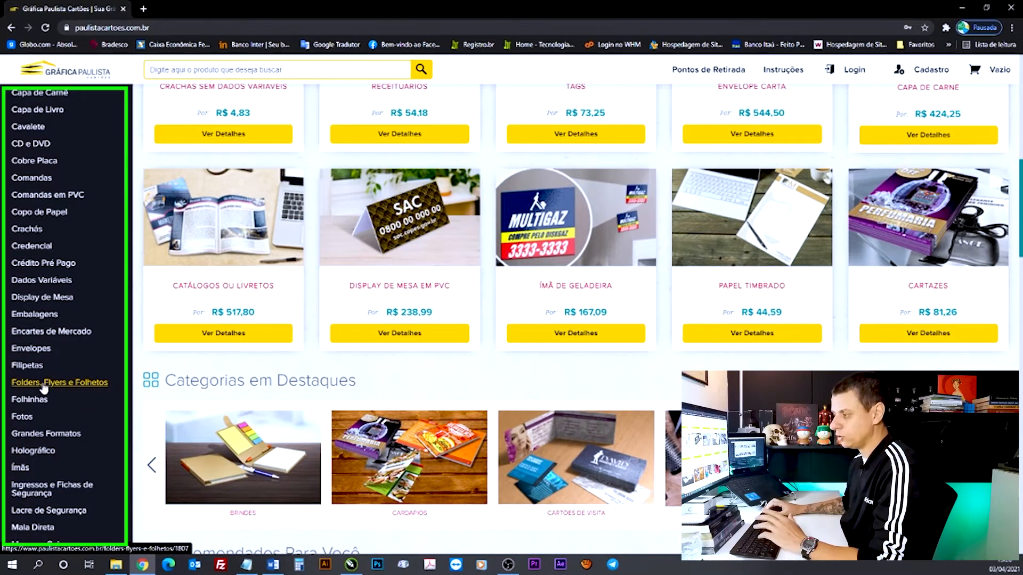
left_click(78, 384)
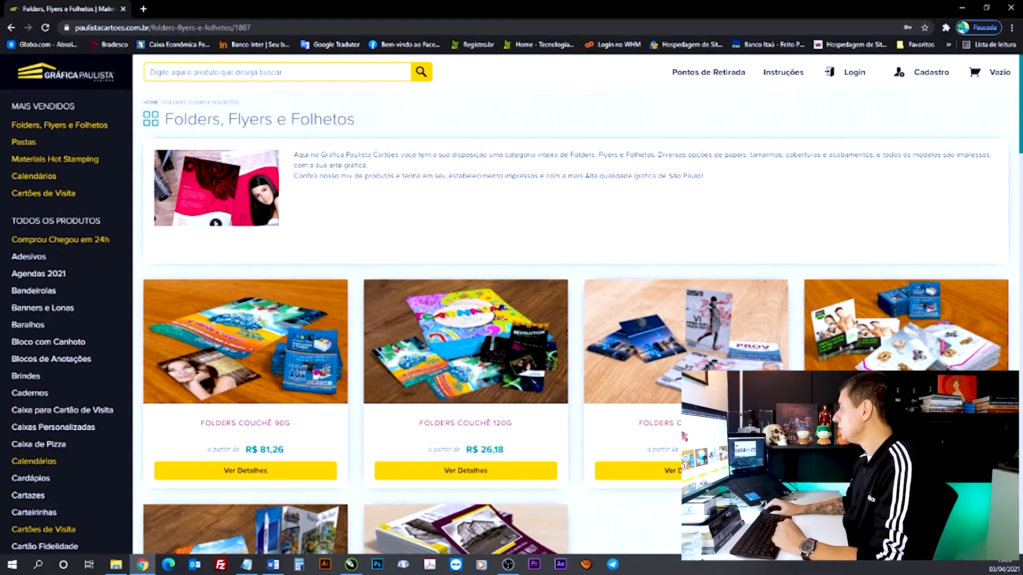
left_click_drag(1020, 145, 1017, 186)
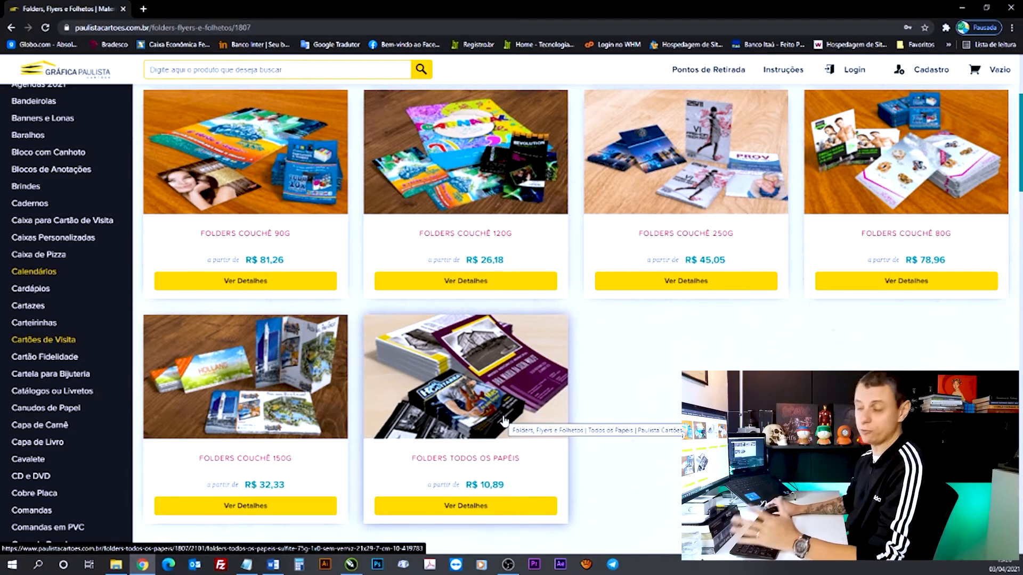
left_click(288, 463)
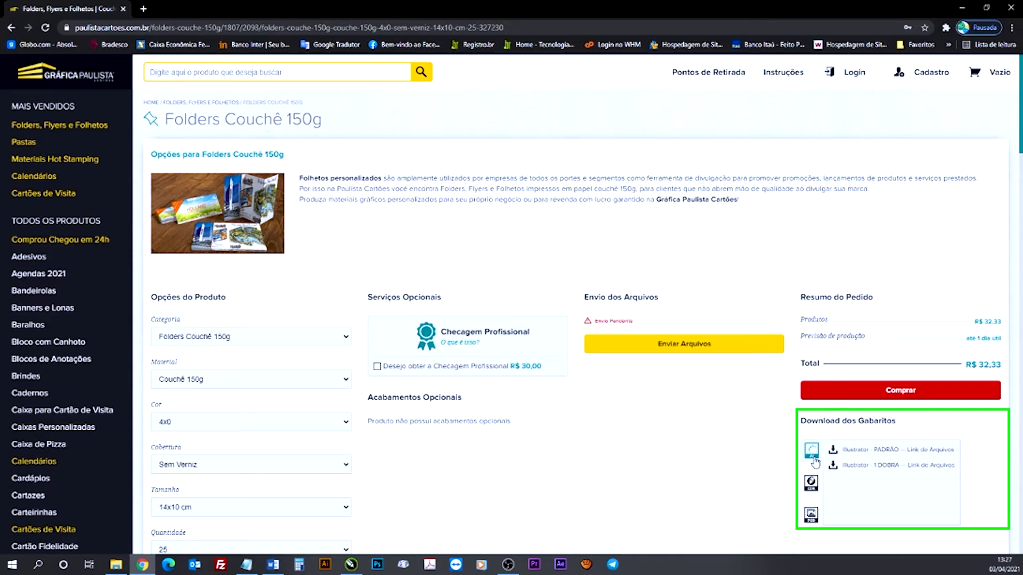
left_click(812, 483)
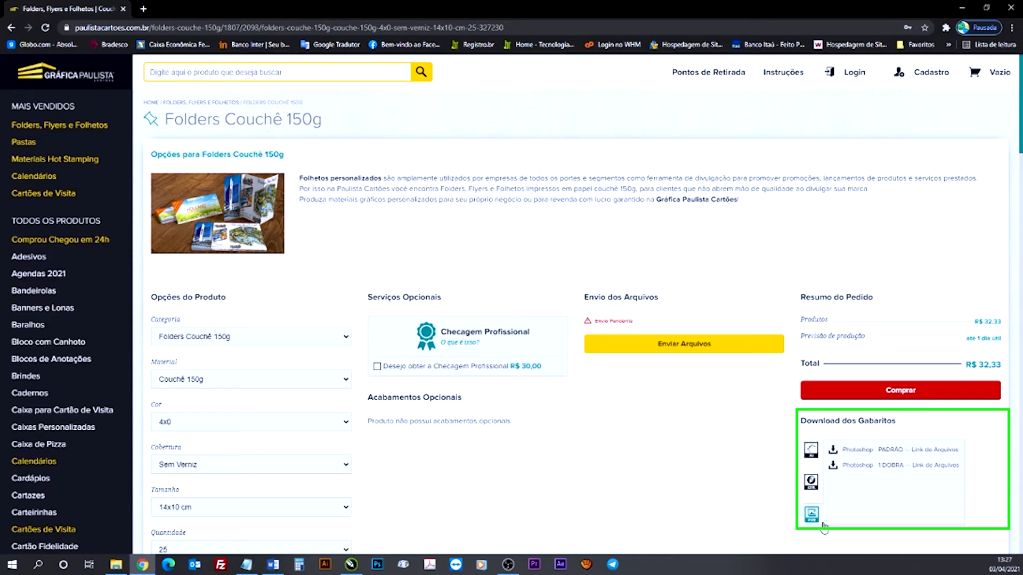
left_click(811, 483)
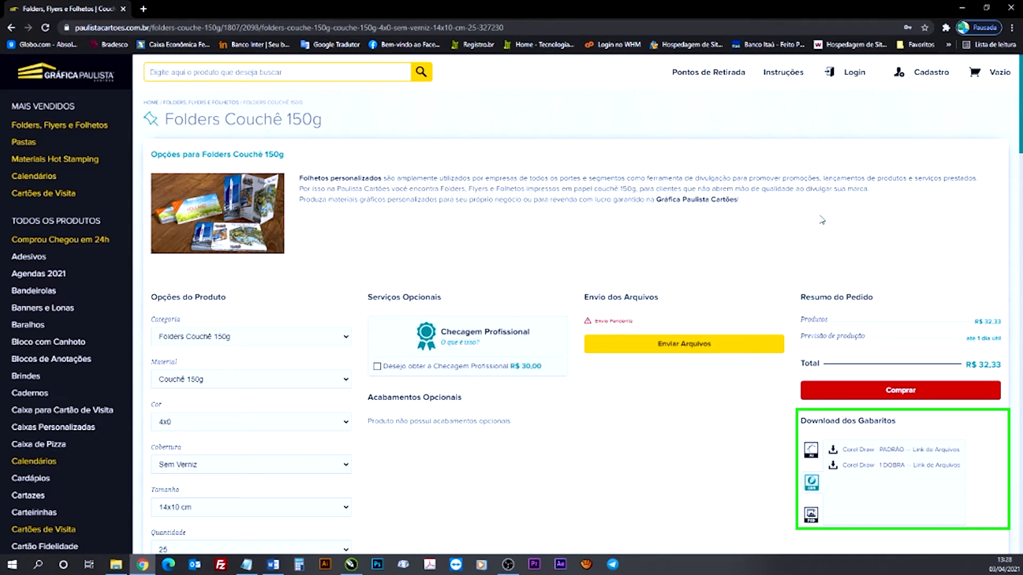
Configure the Couchê 150g folder with 4x4 colour, UV Total Frente e Verso coating and the 10x21 cm size.
left_click_drag(1019, 124, 1020, 157)
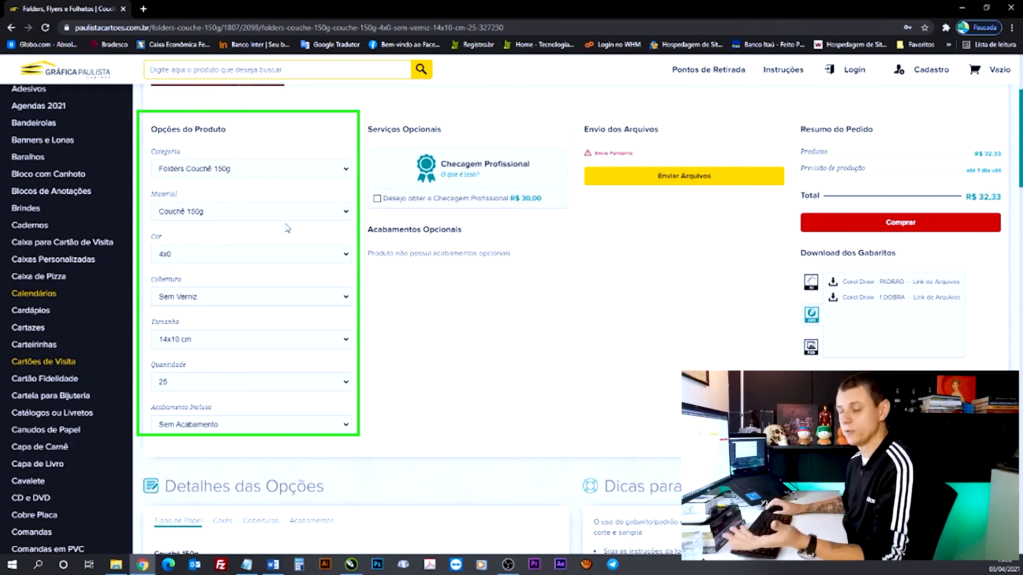
left_click(235, 174)
left_click(235, 174)
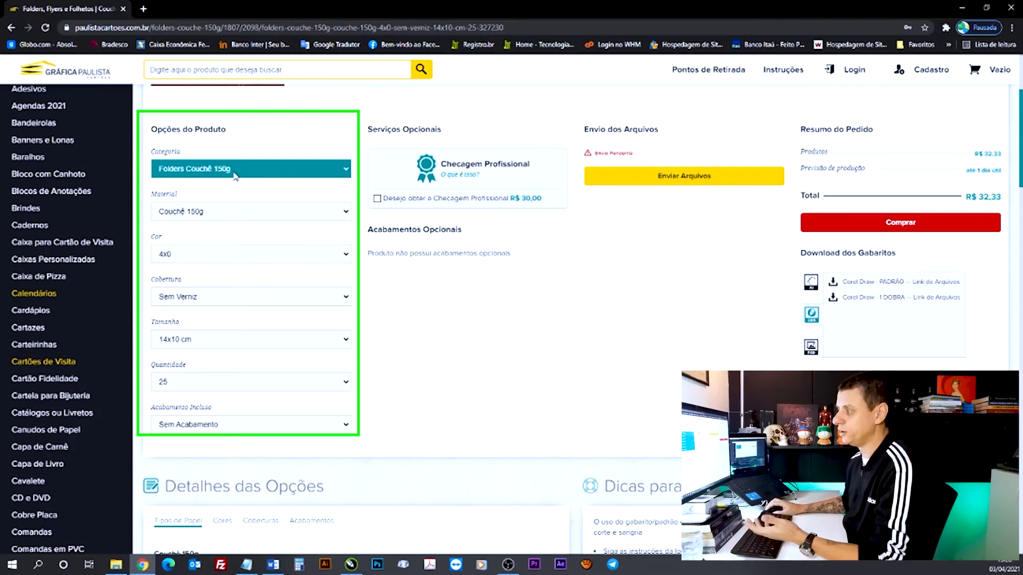
left_click(218, 215)
left_click(218, 214)
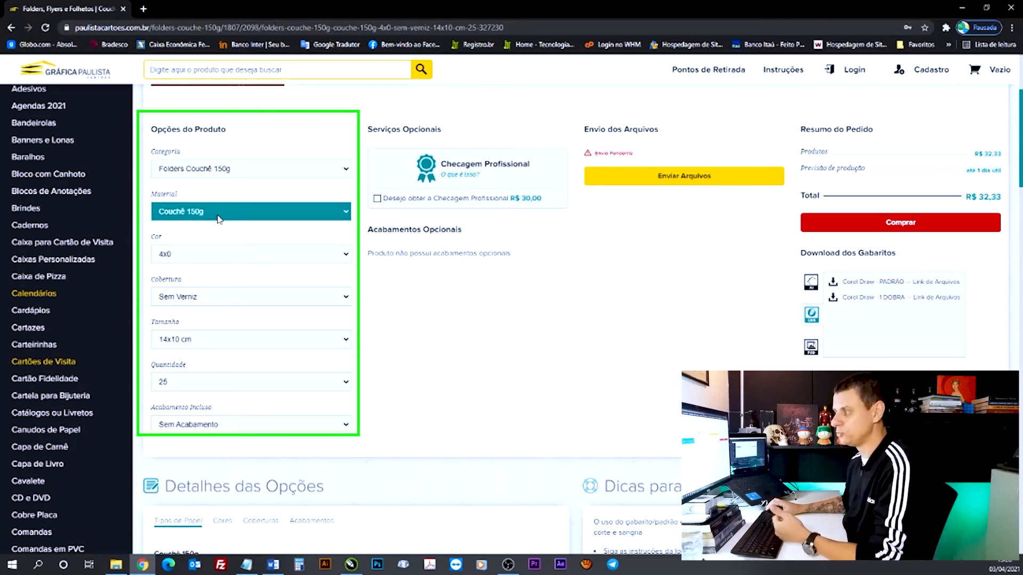
left_click(201, 254)
left_click(183, 307)
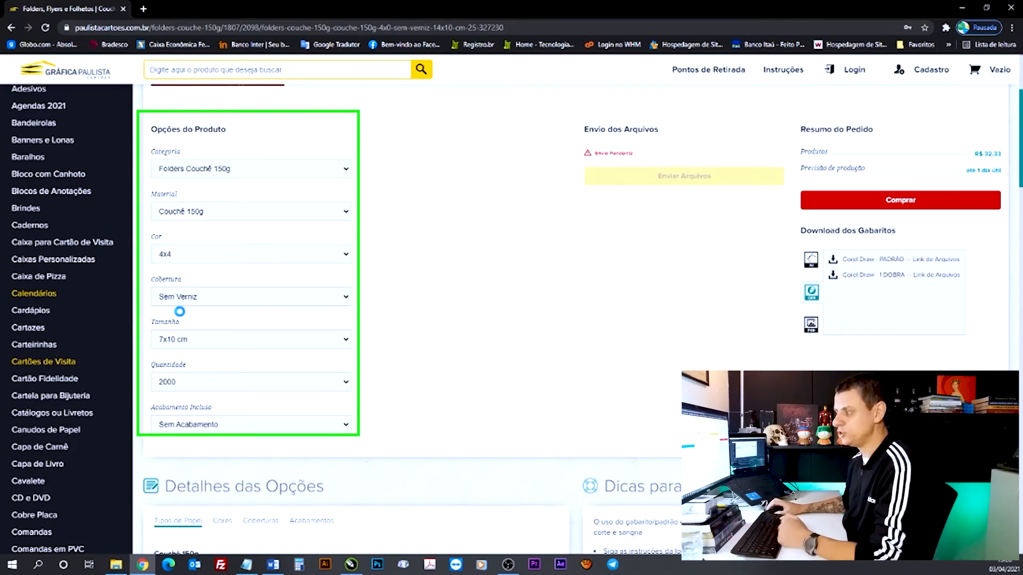
left_click(278, 297)
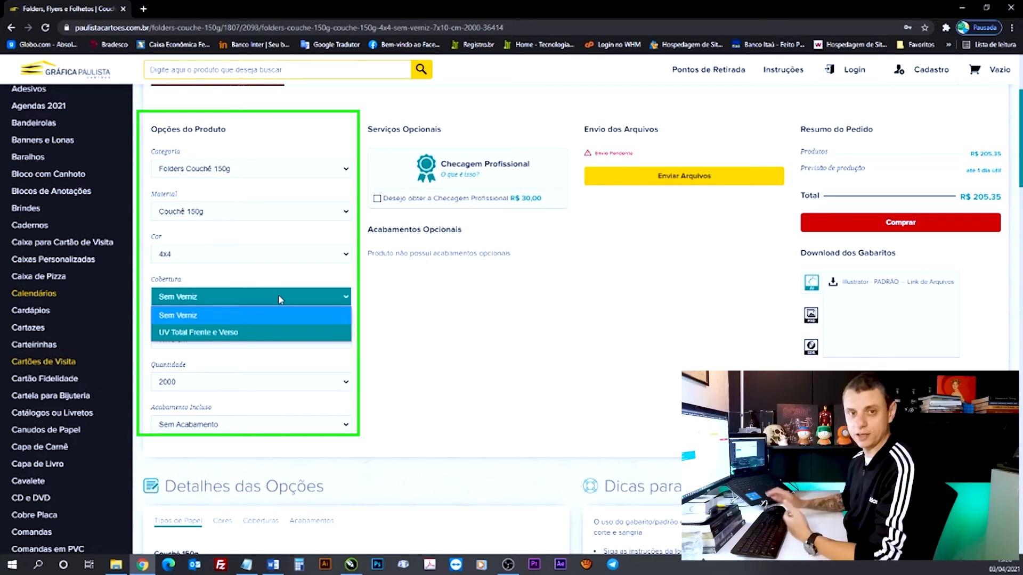
left_click(250, 332)
left_click(246, 344)
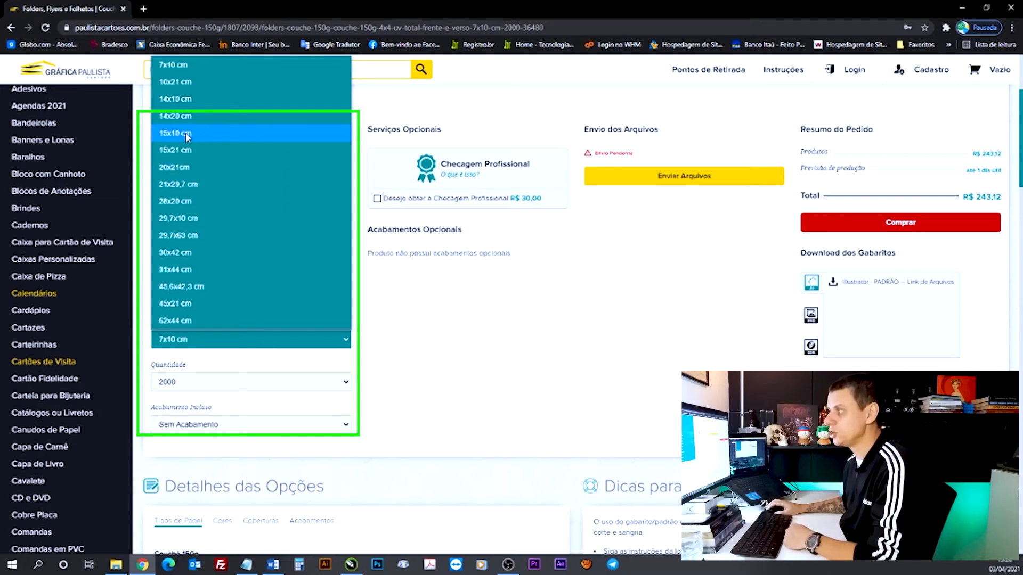
left_click(183, 83)
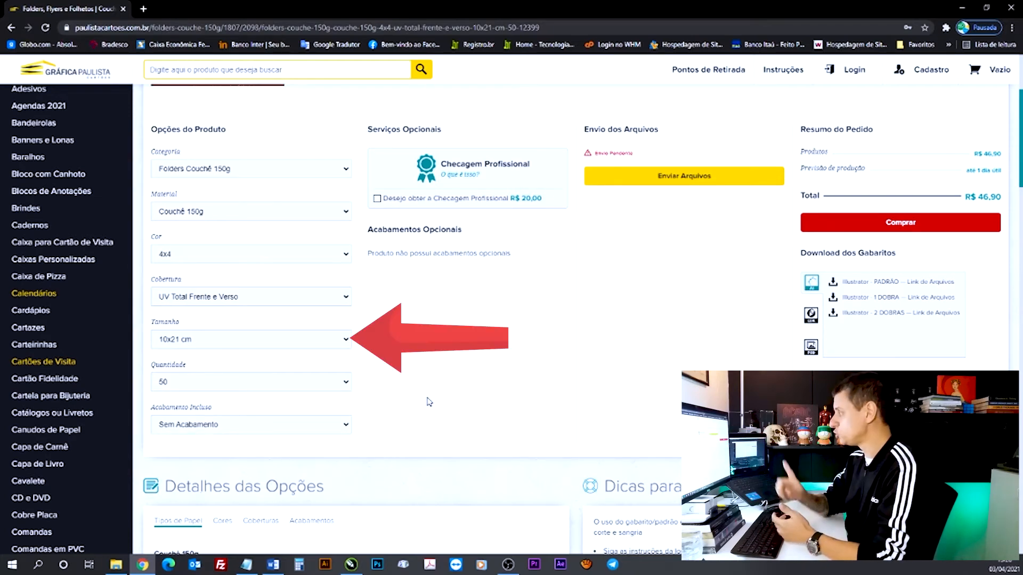
Download the standard (PADRÃO) Corel Draw template for the 10x21 cm folder and open Filipetas_10x21_1.cdr in CorelDRAW.
left_click(811, 315)
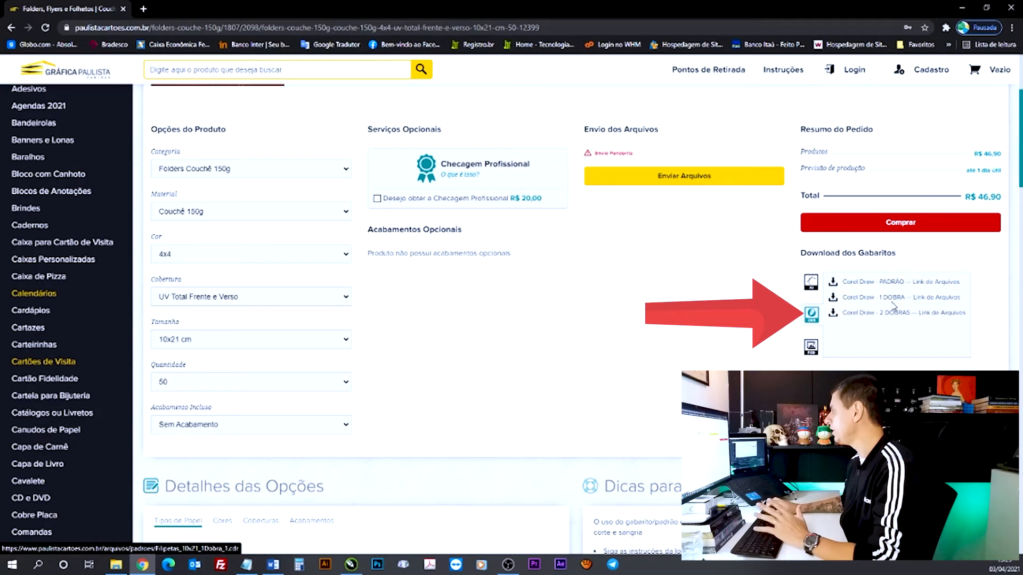
left_click(868, 283)
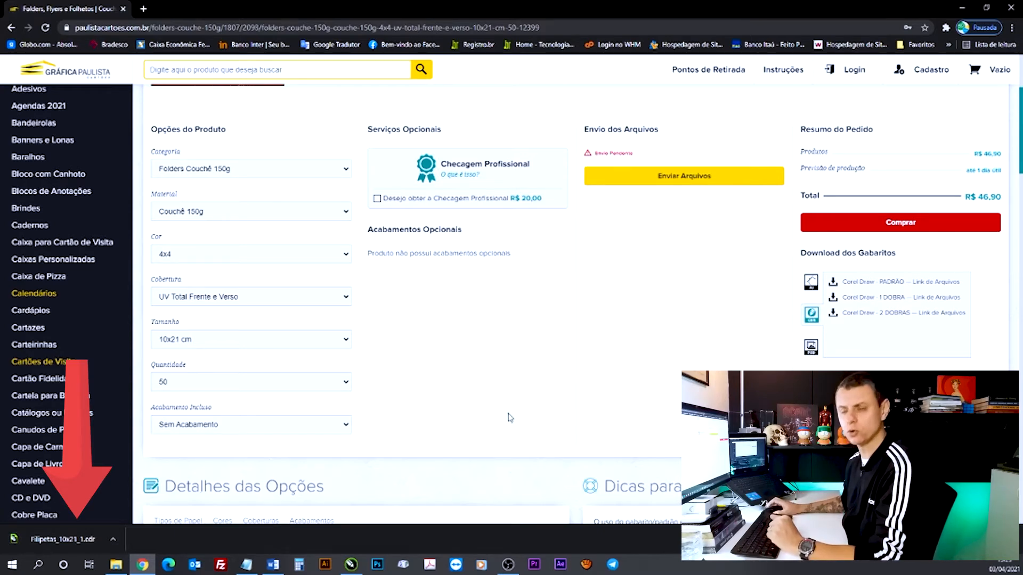
left_click(59, 540)
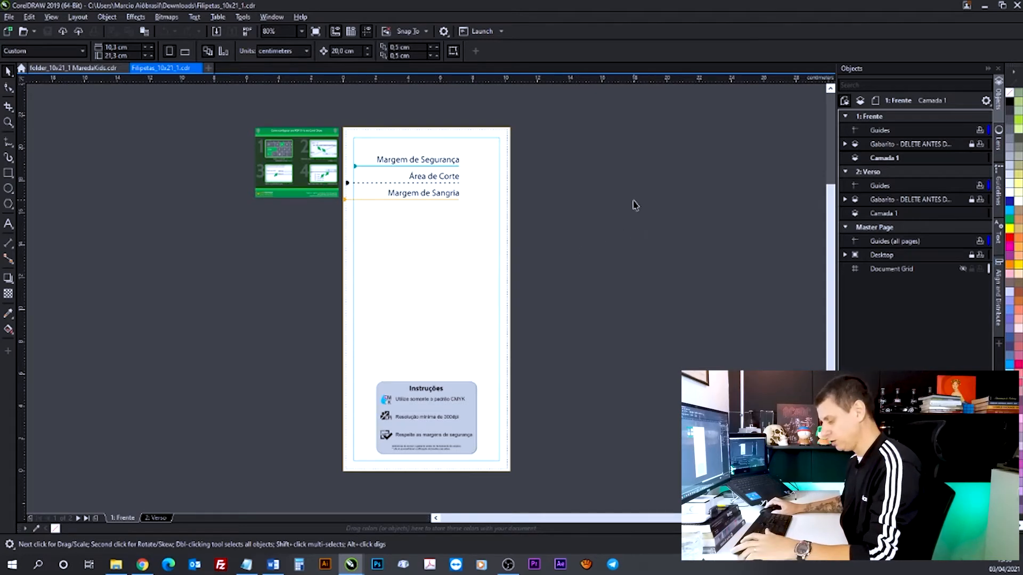
Examine the safety margin, cut area and bleed margin lines on the template's Frente page.
key("z")
left_click_drag(243, 122, 520, 224)
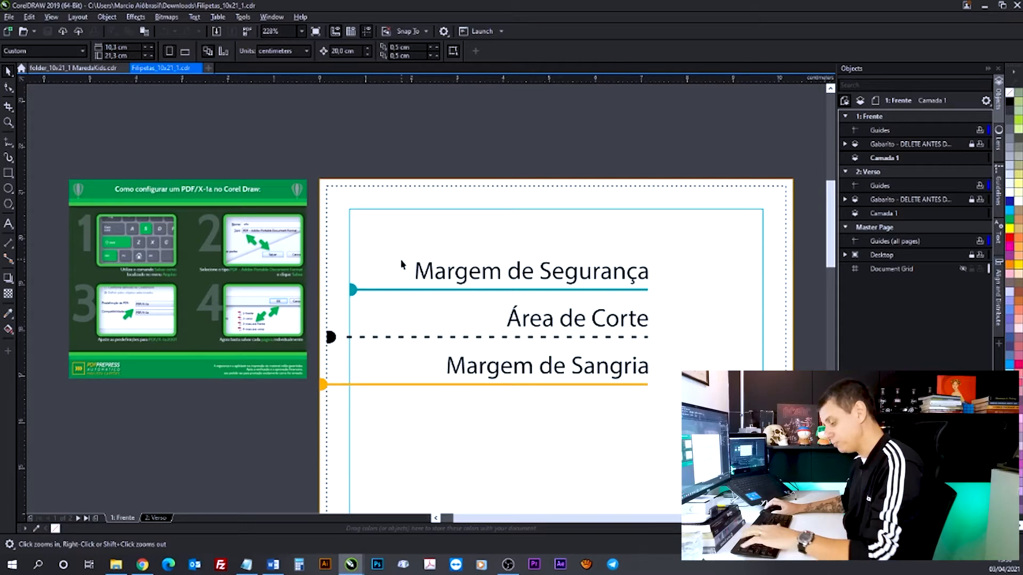
key("F4")
key("space")
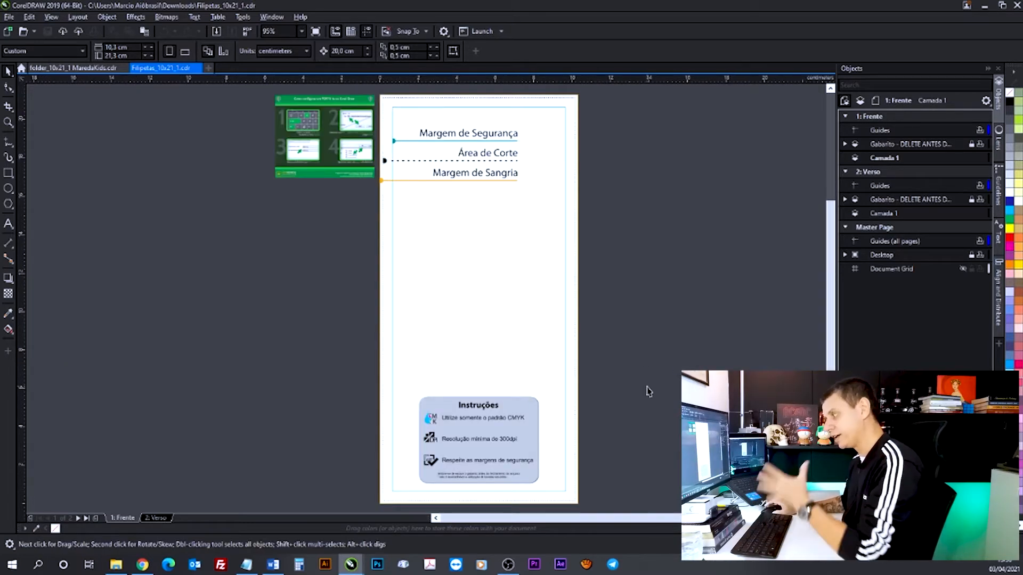
Switch back to Chrome, open the product's file upload form and check the accepted file formats for the front.
left_click(142, 564)
left_click(647, 178)
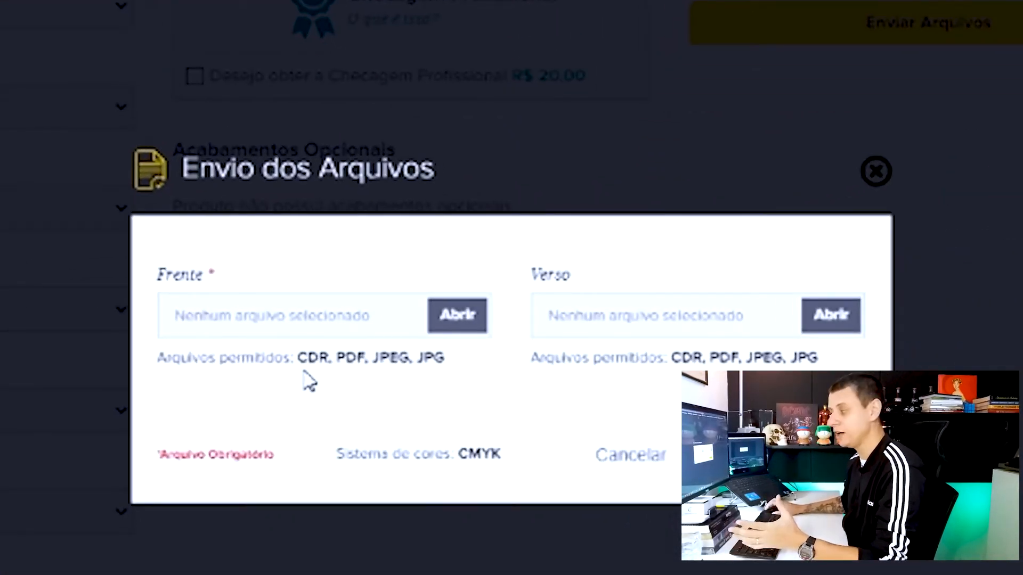
left_click_drag(308, 357, 334, 358)
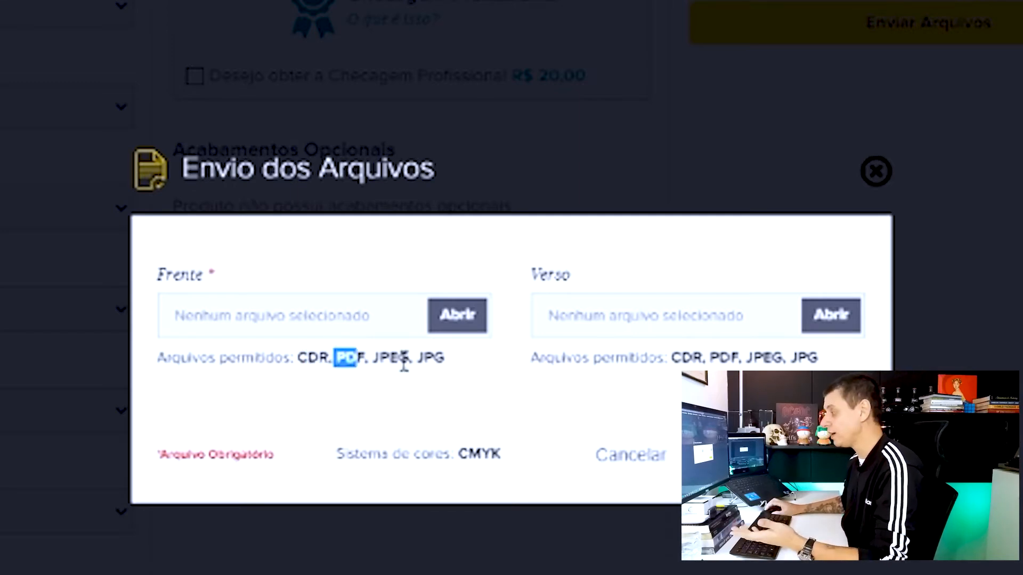
left_click_drag(399, 358, 381, 358)
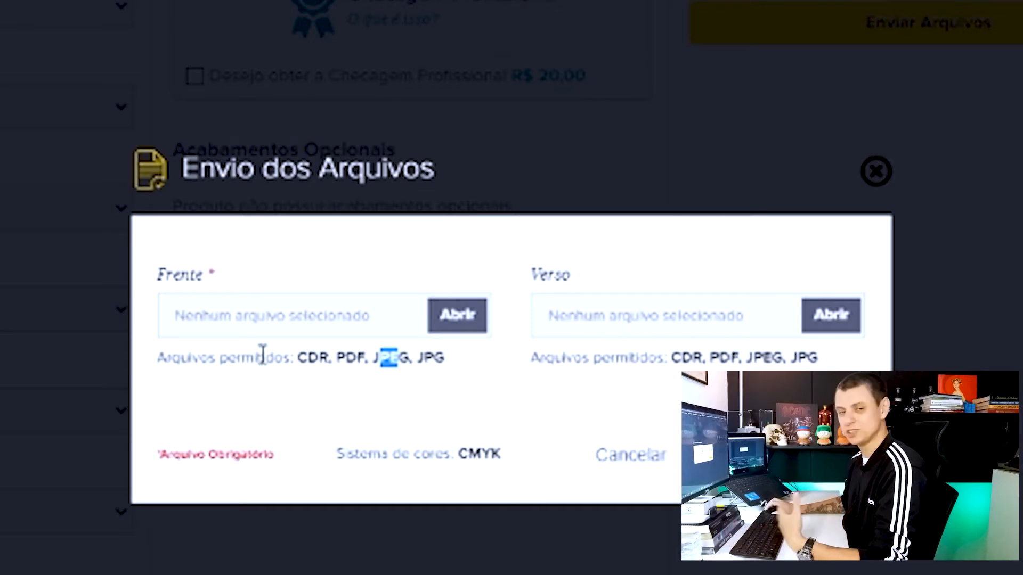
Close the upload form, return to Filipetas_10x21_1.cdr in CorelDRAW, check its Verso and Frente pages and examine the template's margin lines.
left_click(872, 175)
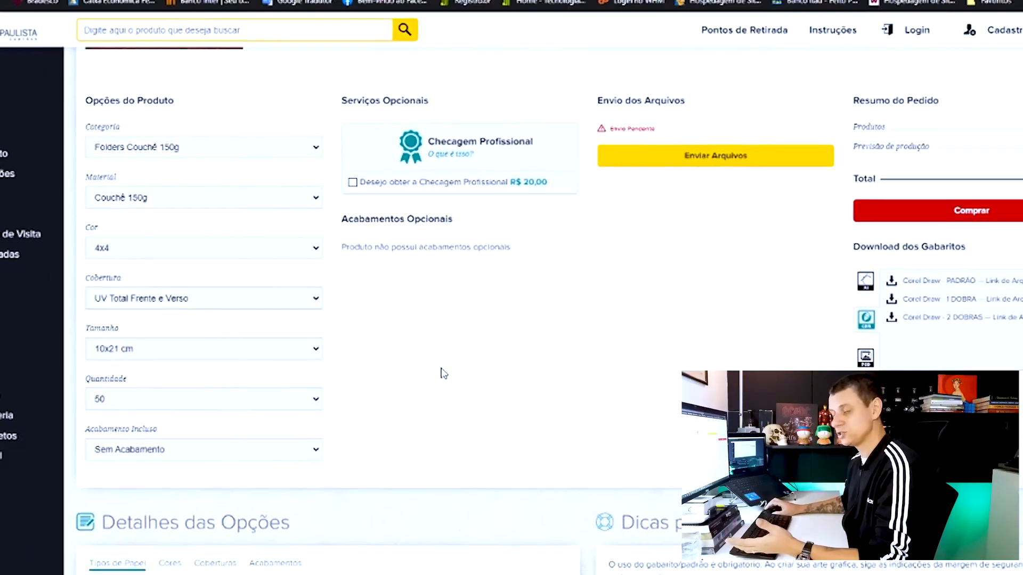
mouse_move(356, 566)
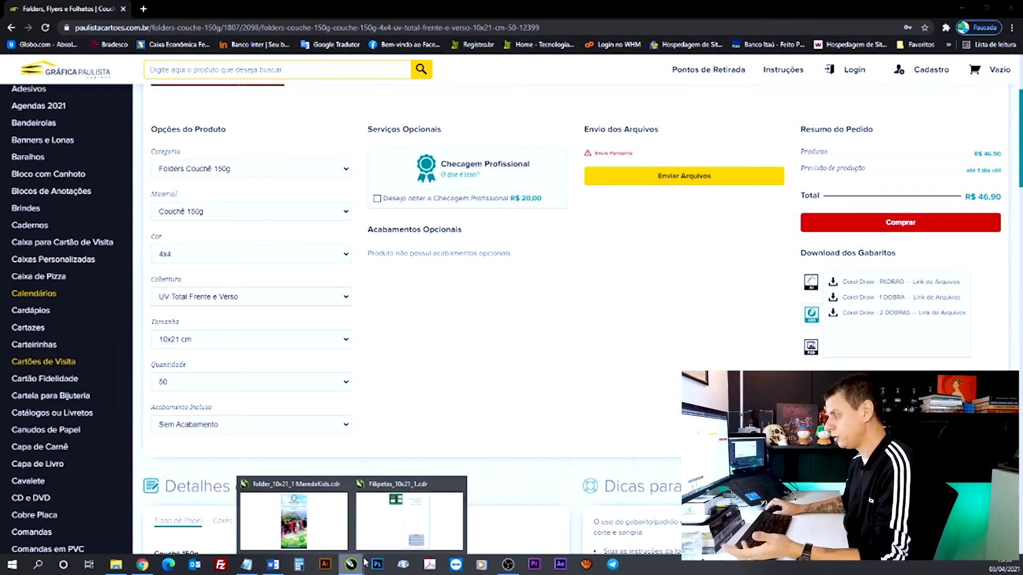
left_click(409, 521)
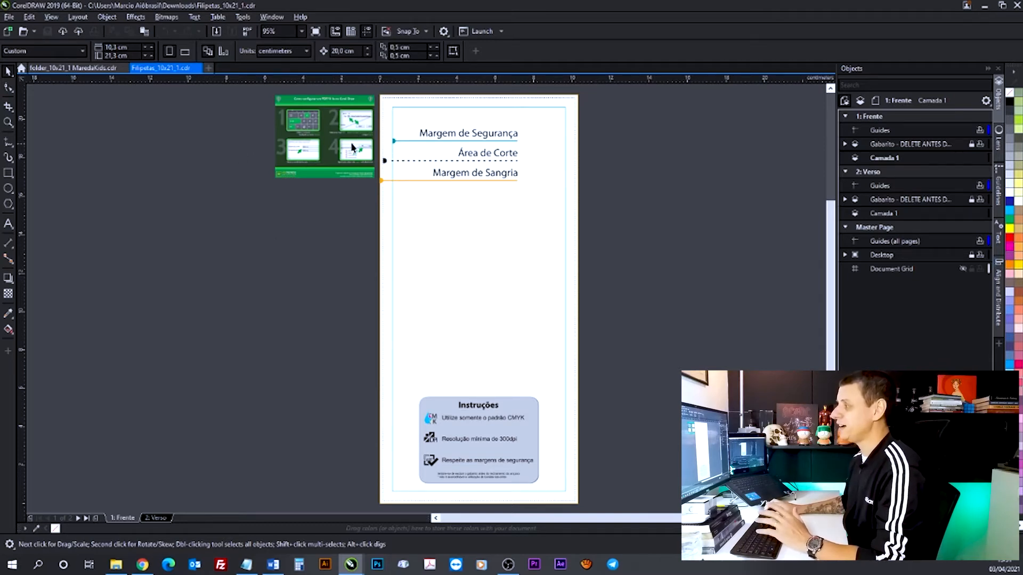
left_click(157, 518)
left_click(124, 518)
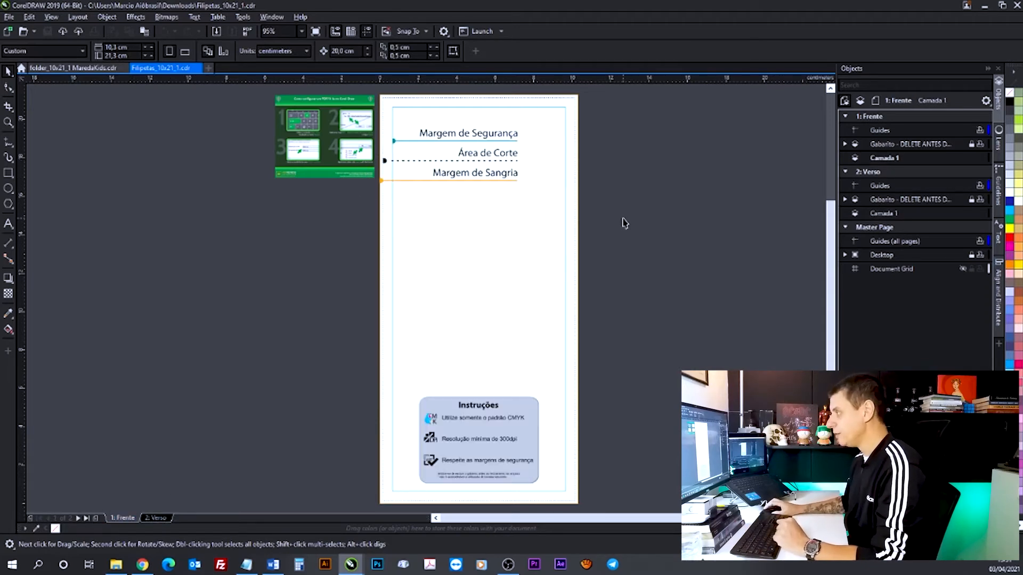
key("z")
left_click_drag(373, 93, 593, 219)
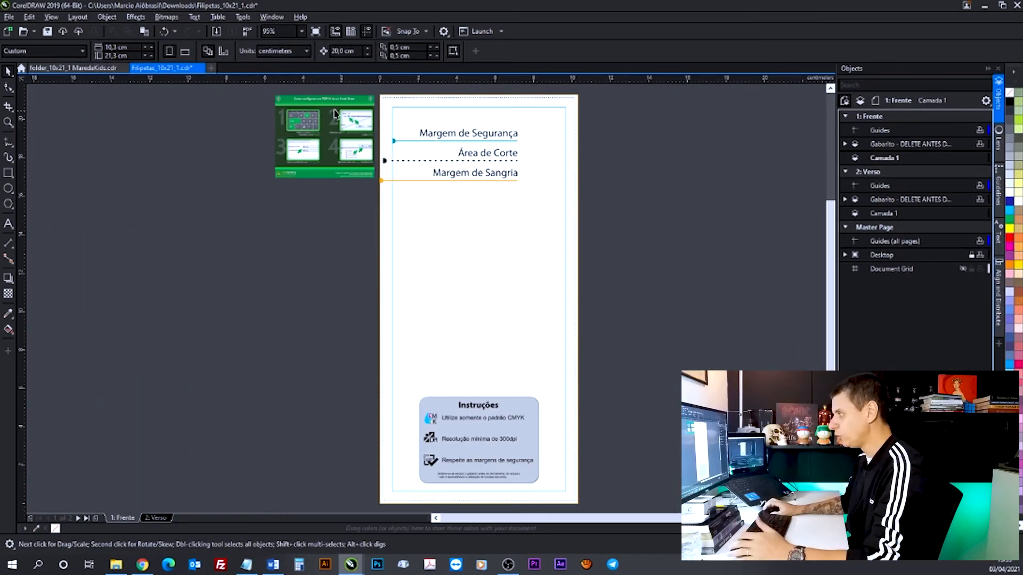
Delete the green instructions graphic beside the Frente page.
left_click_drag(301, 101, 402, 207)
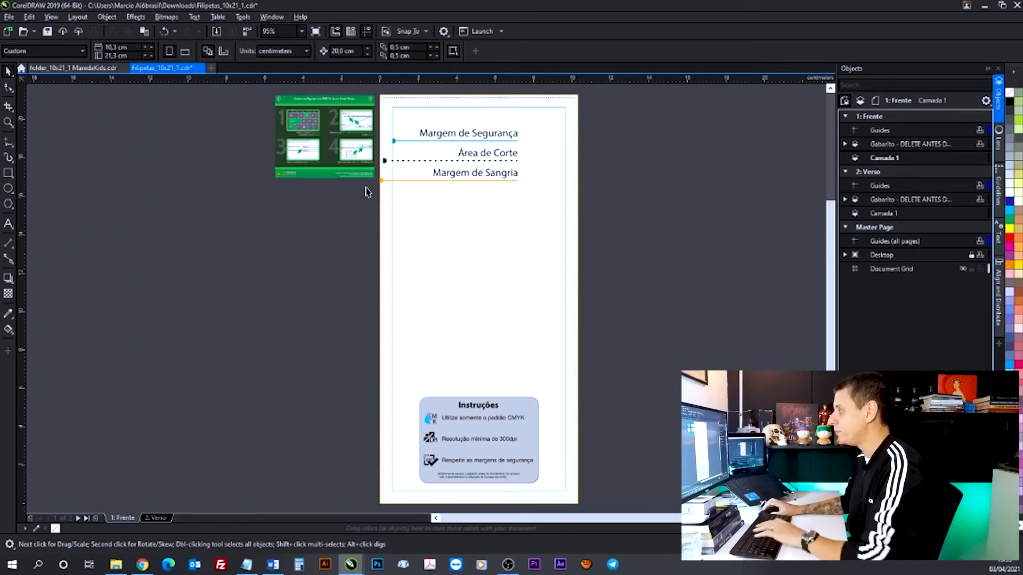
right_click(349, 144)
left_click(758, 211)
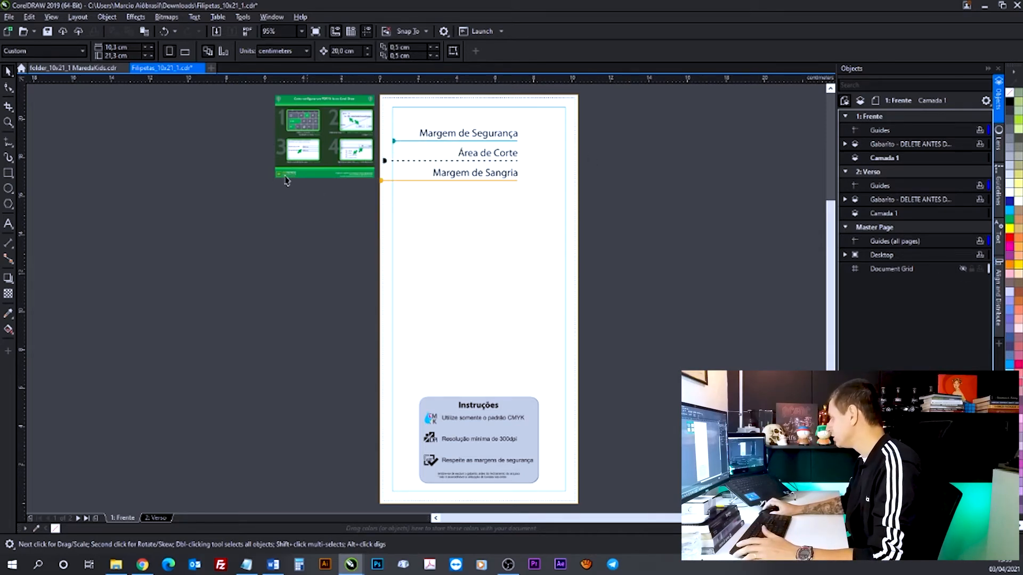
left_click(315, 145)
key("Delete")
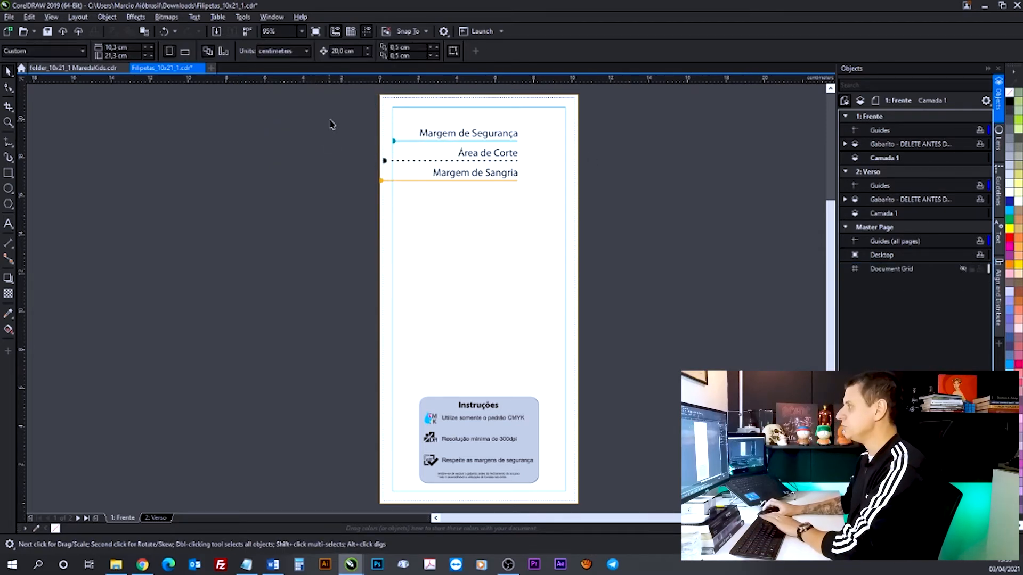
Ungroup the Frente template group to separate its labels from the margin frames.
left_click(513, 137)
left_click(312, 149)
left_click_drag(304, 333, 595, 501)
left_click_drag(597, 496, 597, 496)
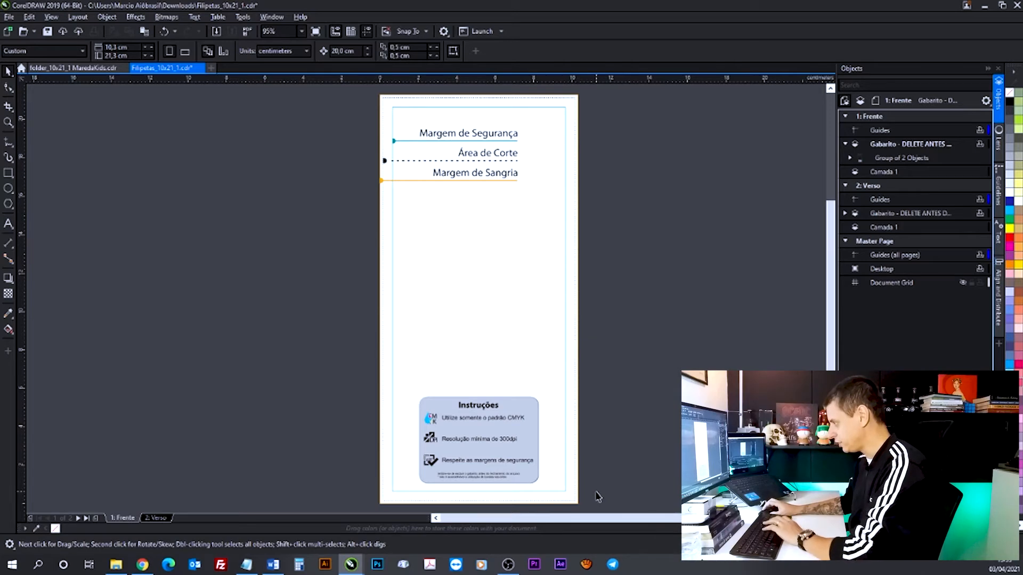
left_click(526, 431)
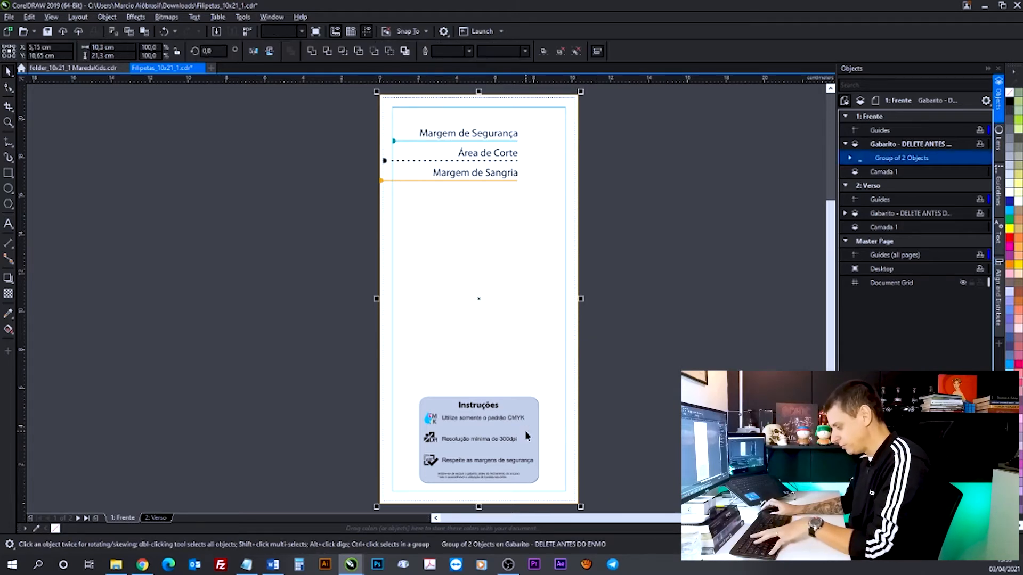
left_click(610, 414)
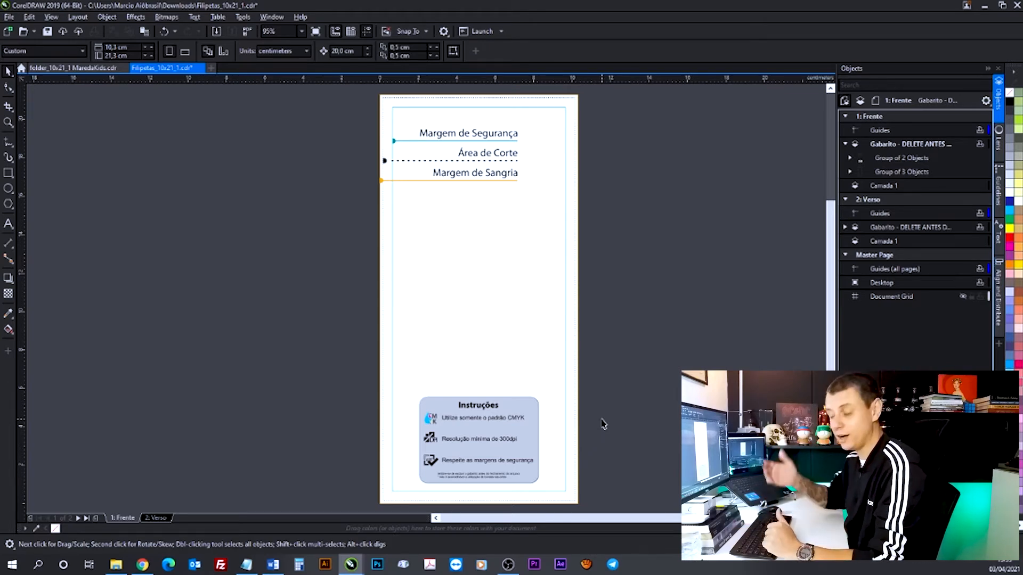
Ungroup the template's annotations and delete the Instruções box and the three margin labels, keeping the margin frames.
left_click_drag(281, 362, 574, 498)
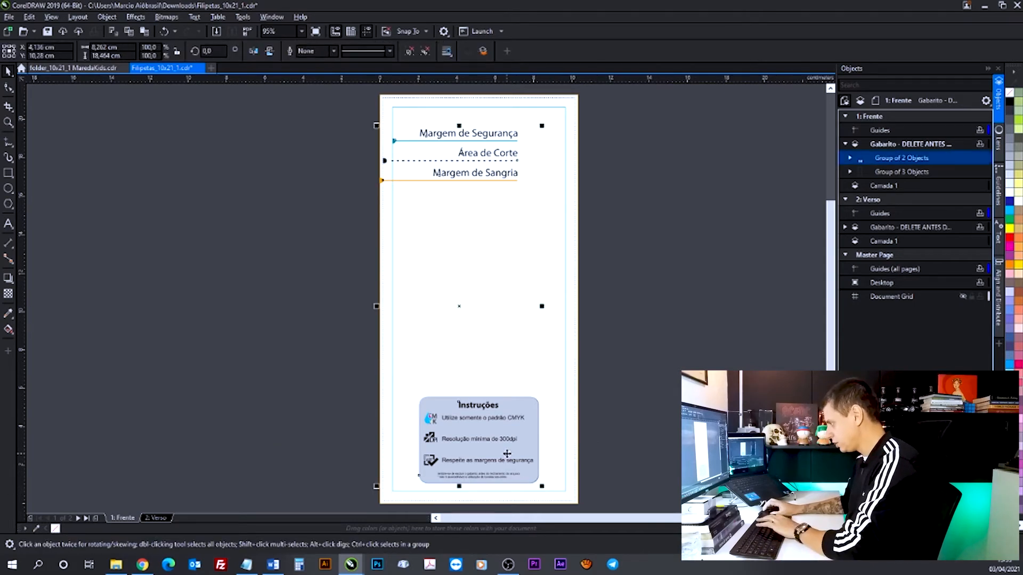
key("ctrl+u")
key("ctrl+u")
left_click_drag(607, 366, 402, 498)
key("Delete")
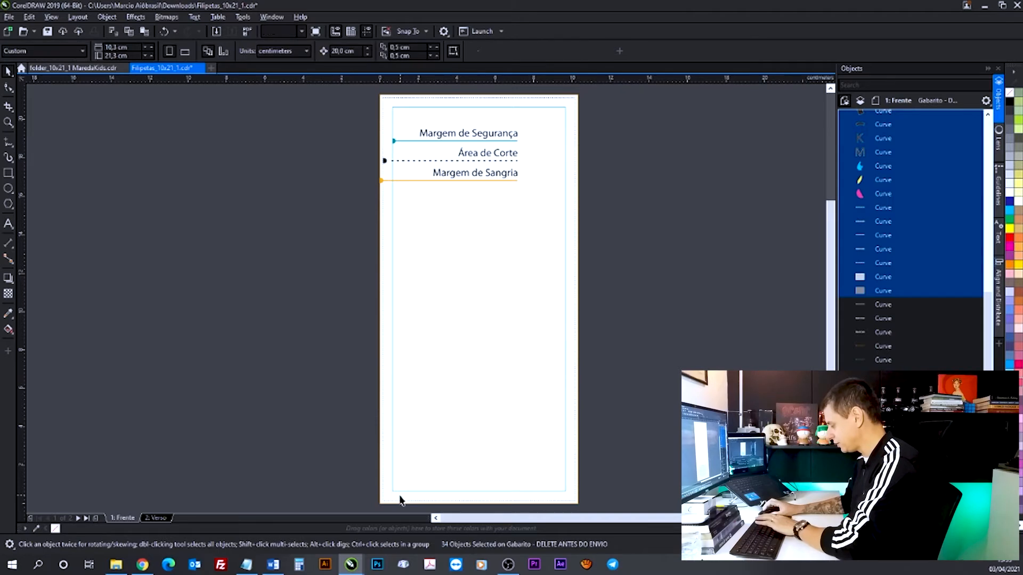
left_click_drag(599, 208, 325, 125)
key("Delete")
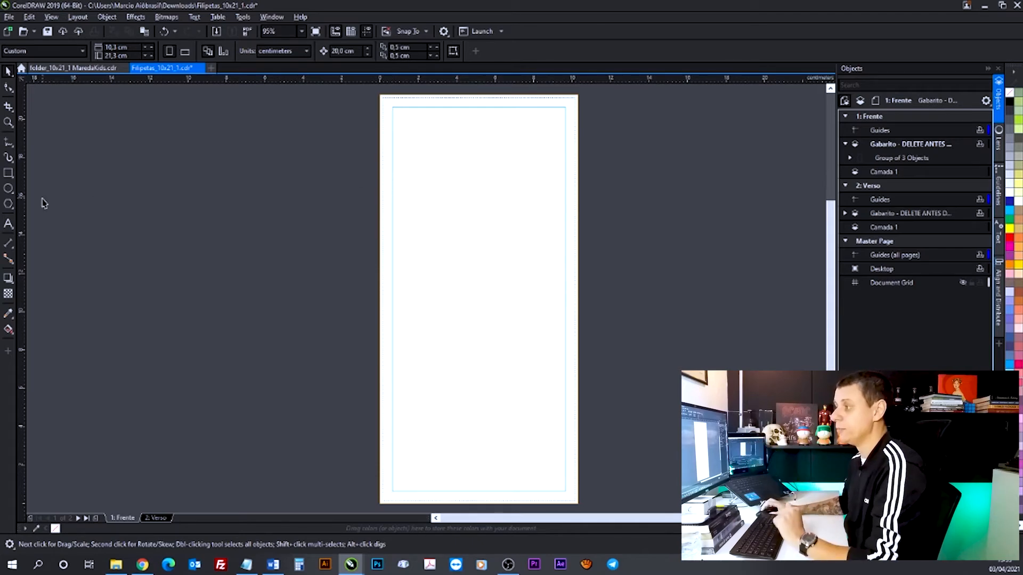
Place all-page guidelines on the left, top and bottom bleed edges and on the bottom cut line.
left_click(53, 18)
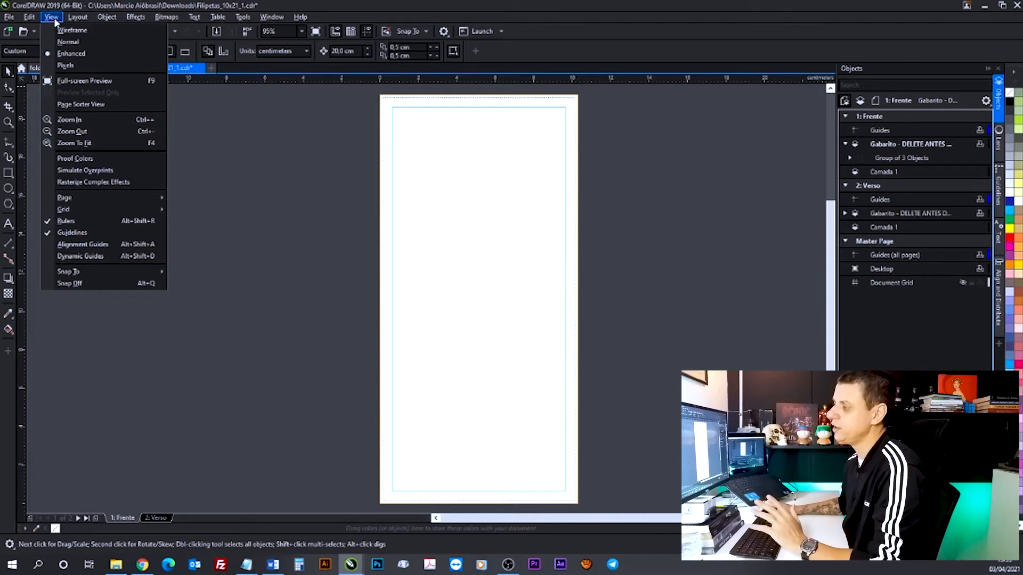
left_click(351, 198)
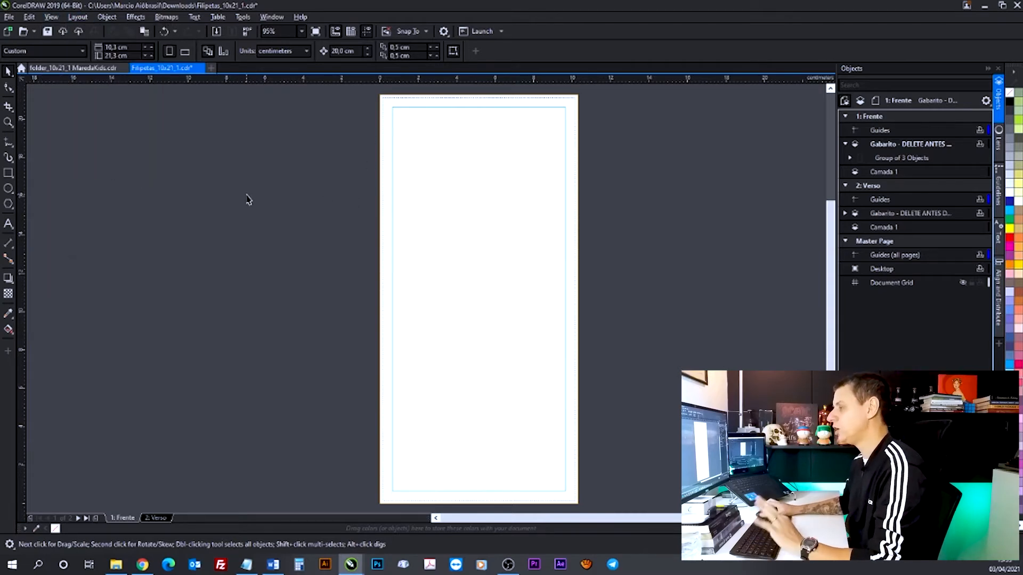
left_click_drag(20, 221, 380, 233)
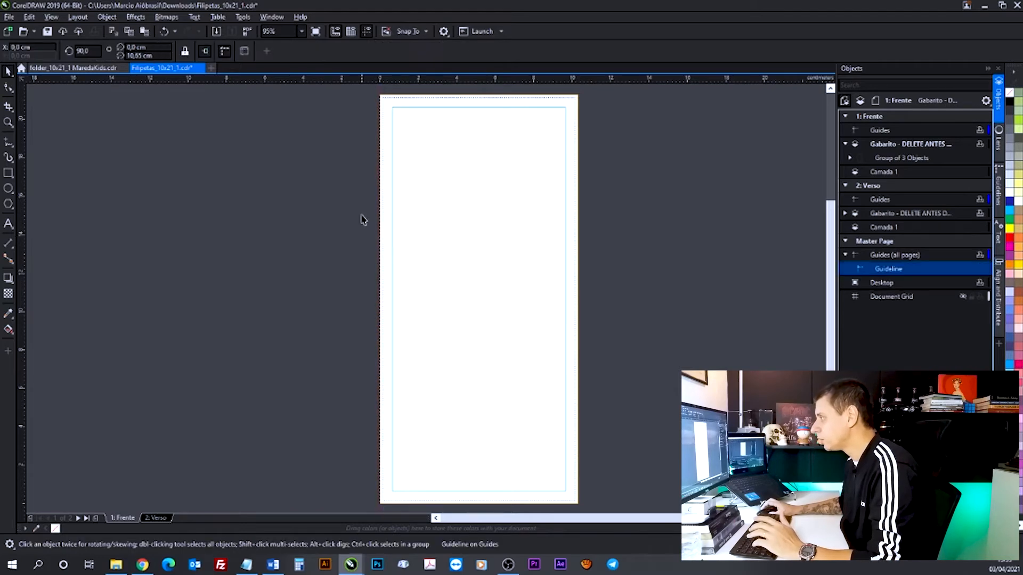
left_click_drag(425, 82, 453, 503)
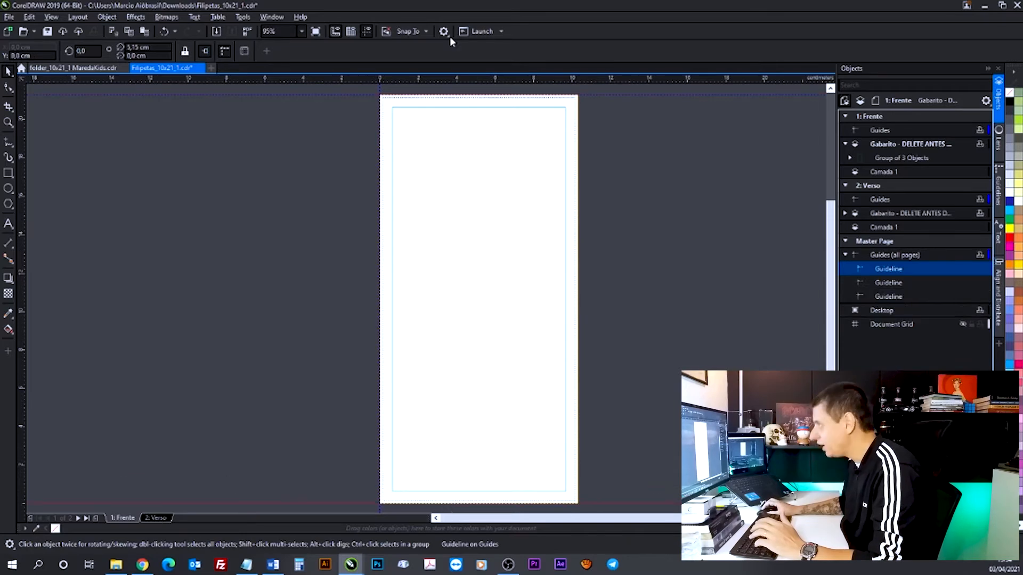
left_click_drag(447, 84, 426, 503)
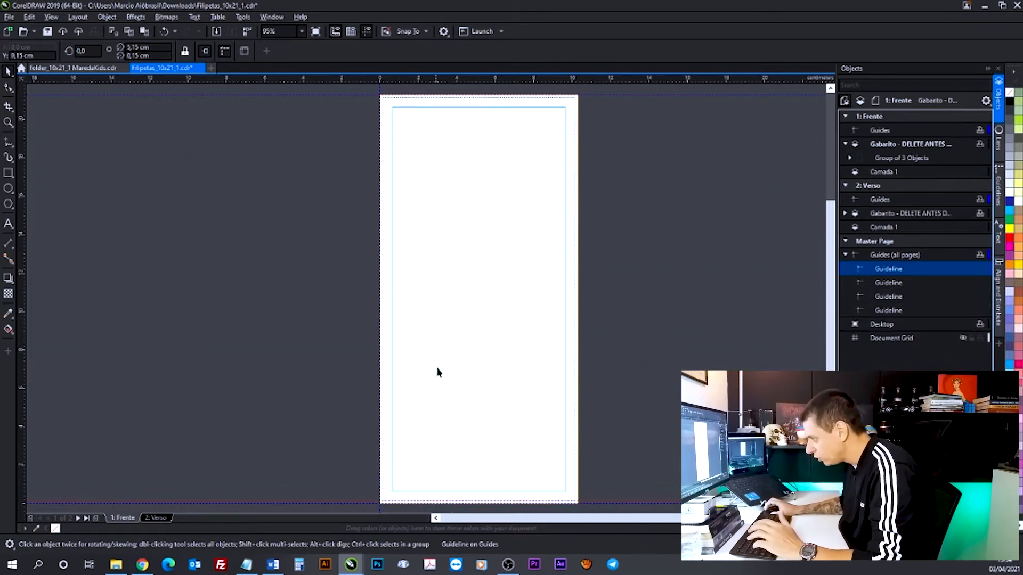
Turn on snapping to guidelines in addition to objects.
left_click(407, 31)
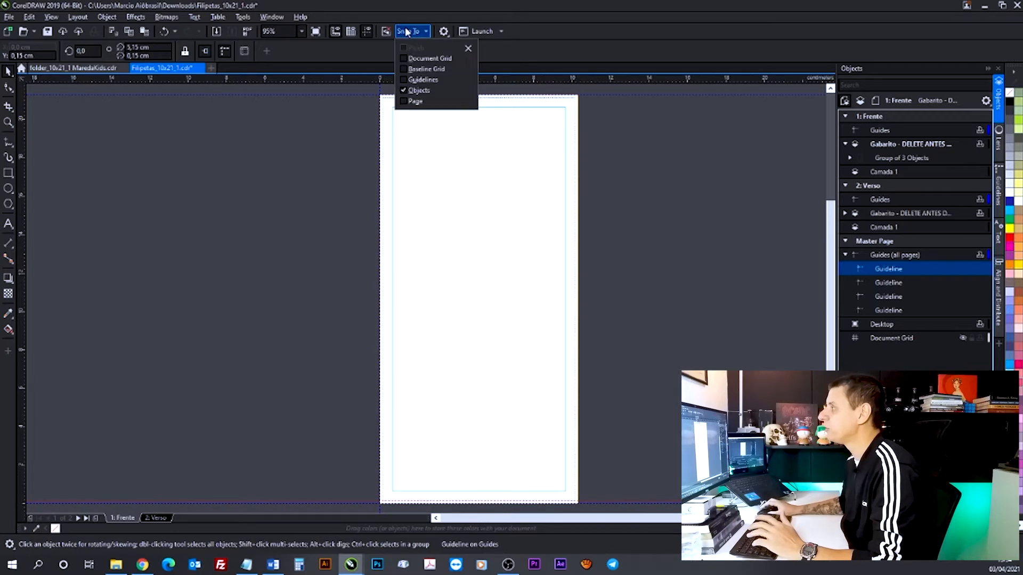
left_click(404, 80)
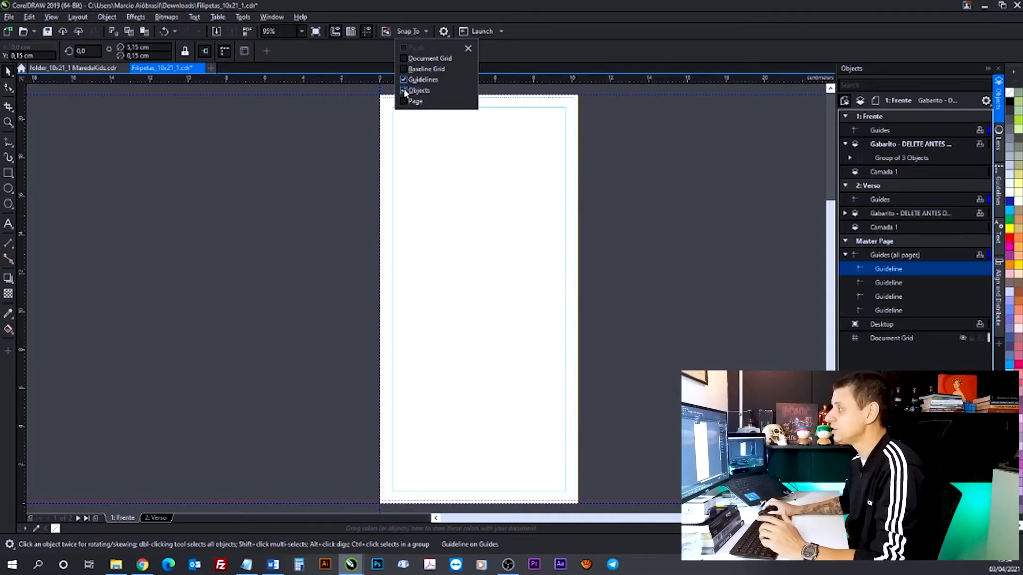
left_click(685, 220)
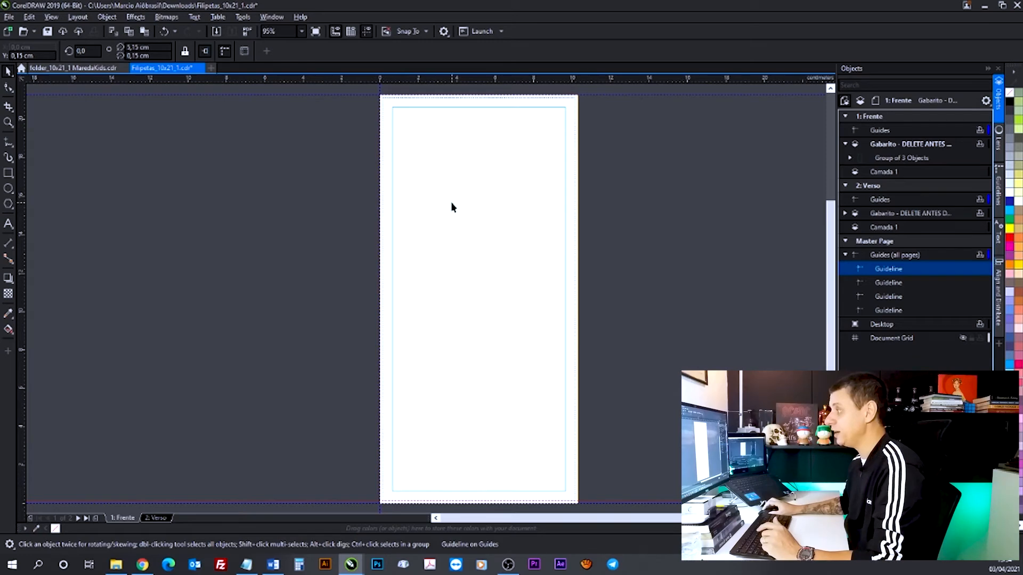
Add guidelines on the left and top cut lines and on the left and top safety margins.
left_click_drag(23, 158, 386, 160)
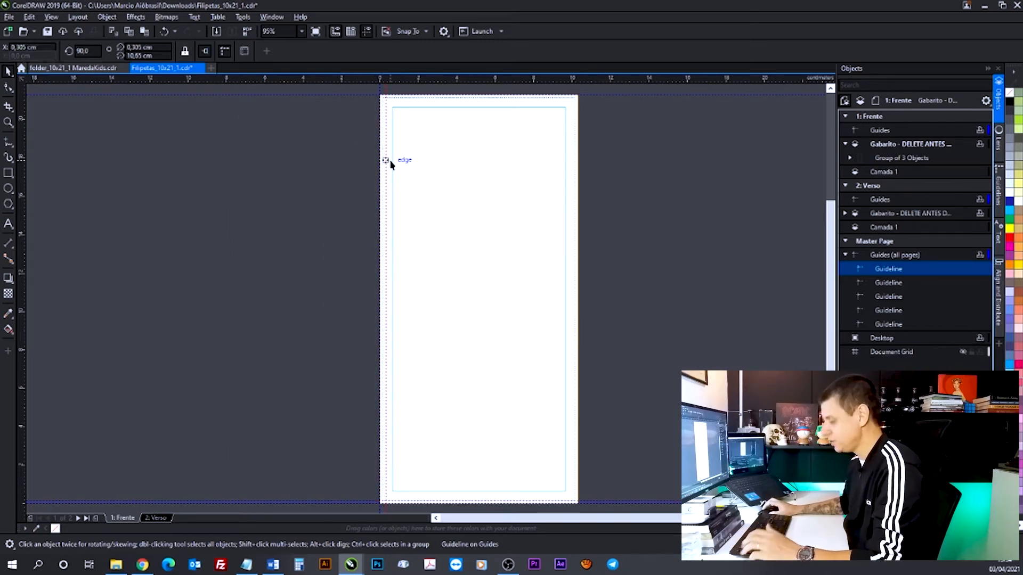
key("z")
left_click_drag(370, 91, 418, 171)
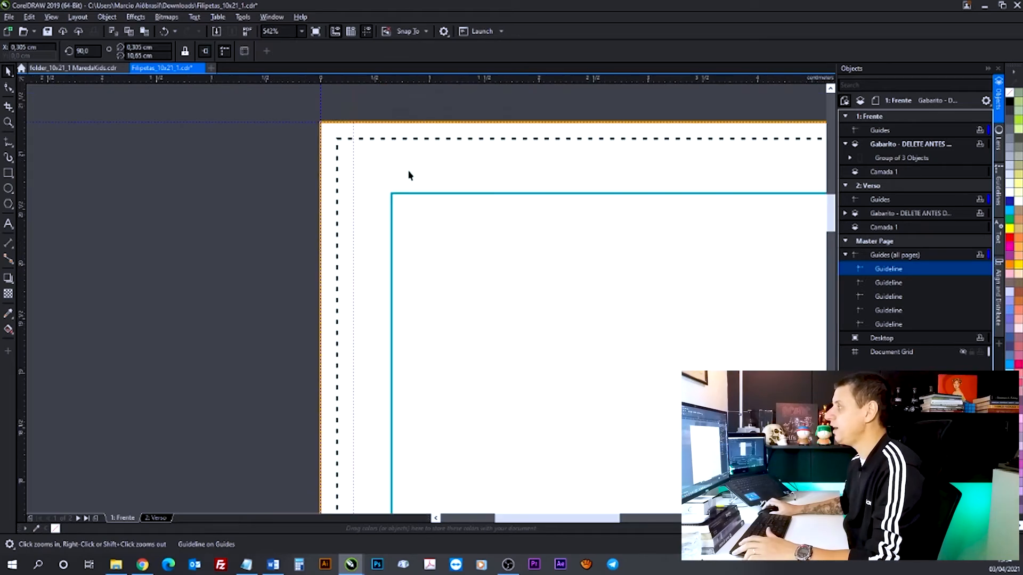
left_click_drag(24, 179, 391, 229)
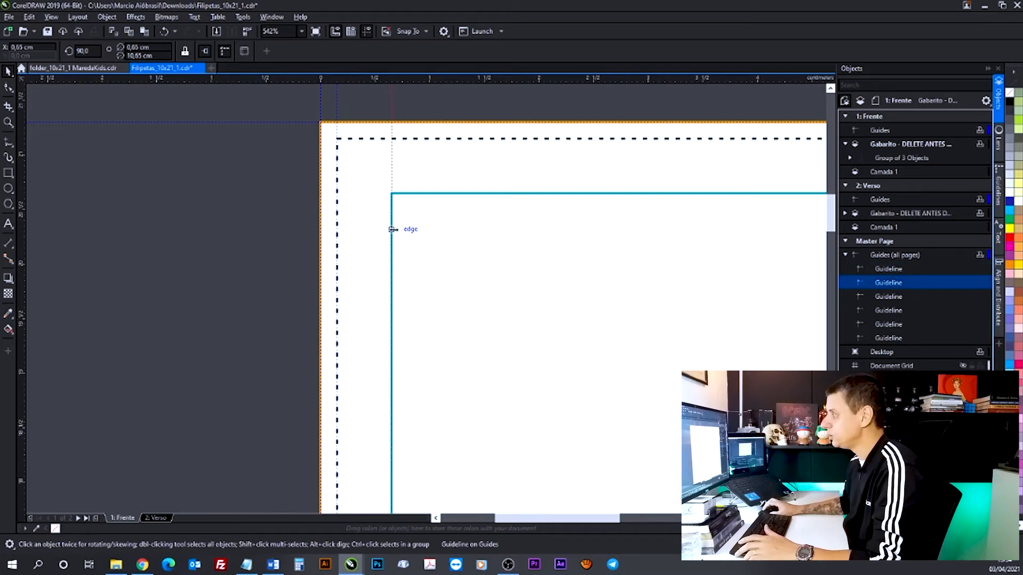
left_click_drag(369, 78, 372, 139)
left_click_drag(522, 85, 504, 193)
left_click(264, 301)
key("shift+F4")
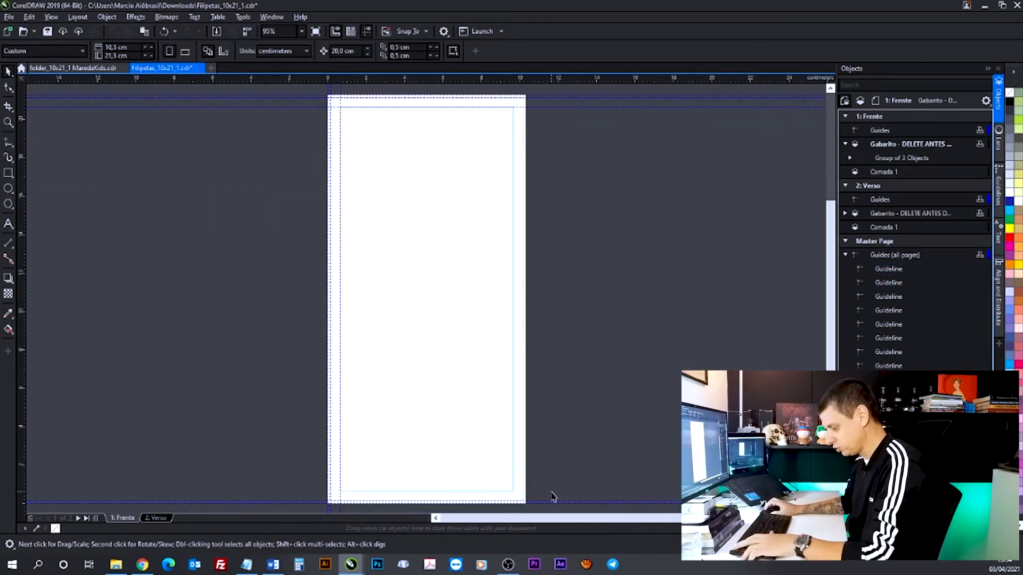
Add vertical guidelines on the right safety margin, the right cut line at 10,15 cm and the right bleed edge at 10,3 cm.
key("z")
left_click_drag(543, 474, 499, 507)
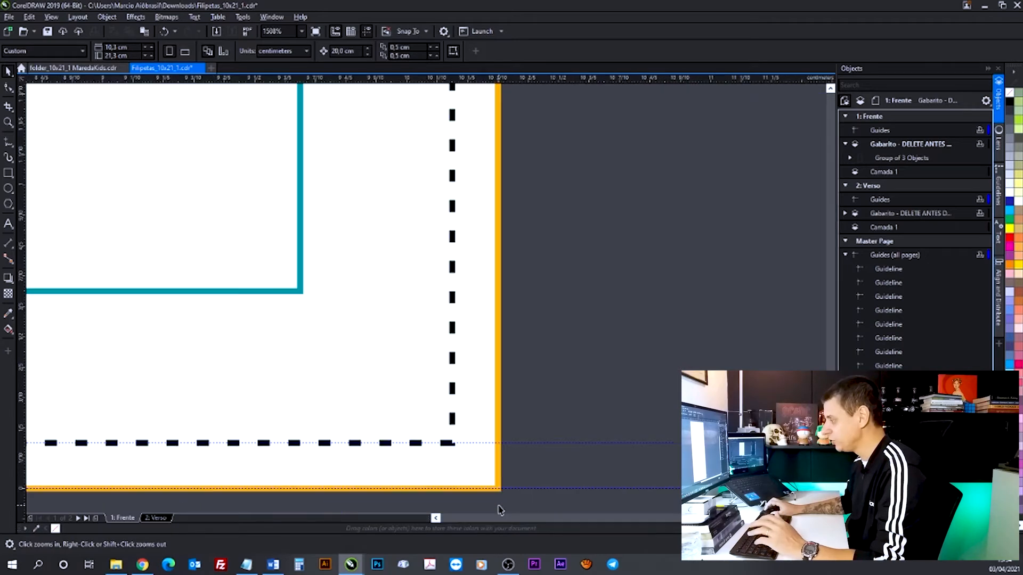
left_click_drag(22, 194, 302, 192)
left_click_drag(409, 442, 422, 405)
key("ctrl+z")
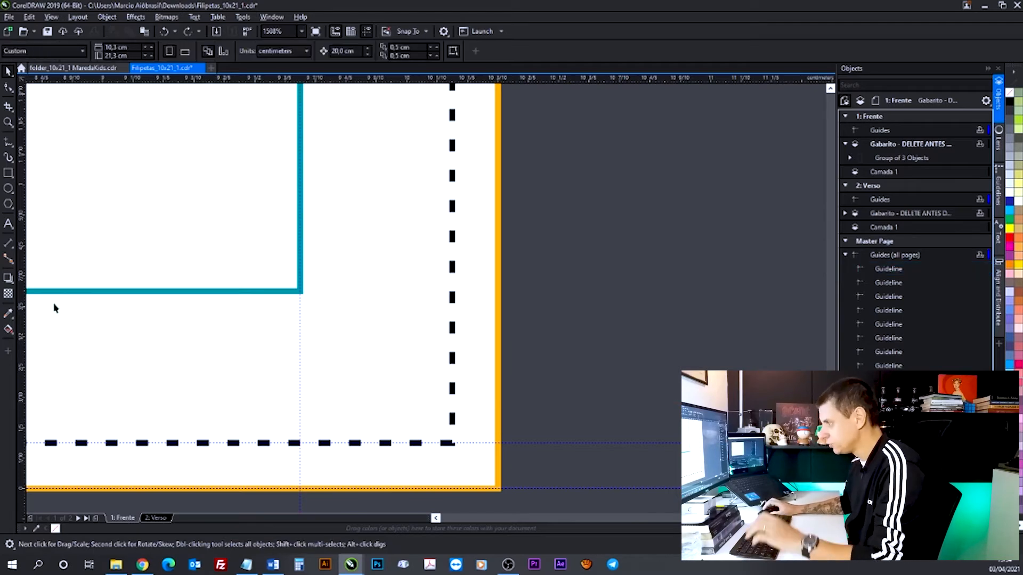
left_click_drag(24, 304, 452, 319)
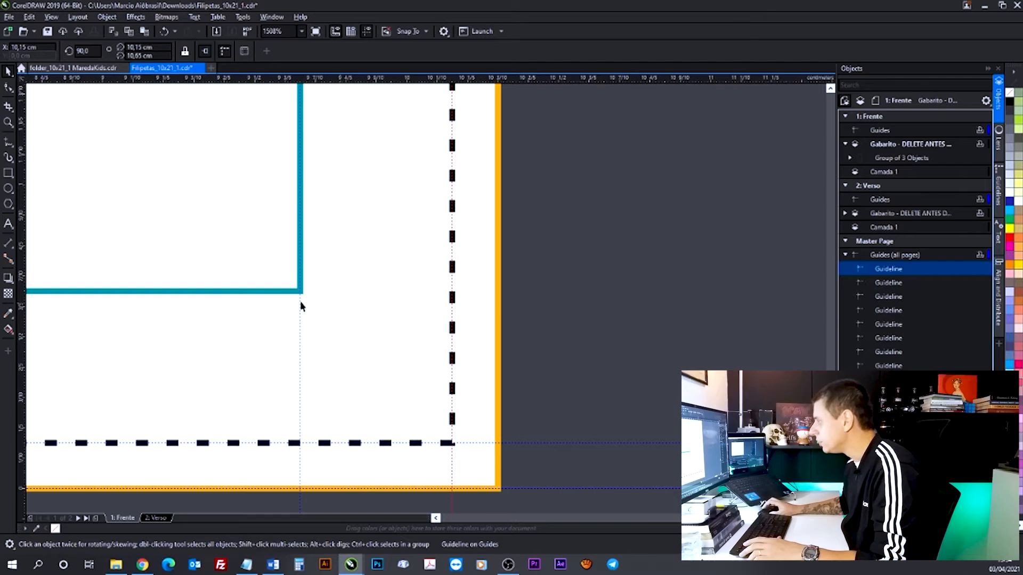
left_click_drag(23, 266, 499, 291)
key("shift+F4")
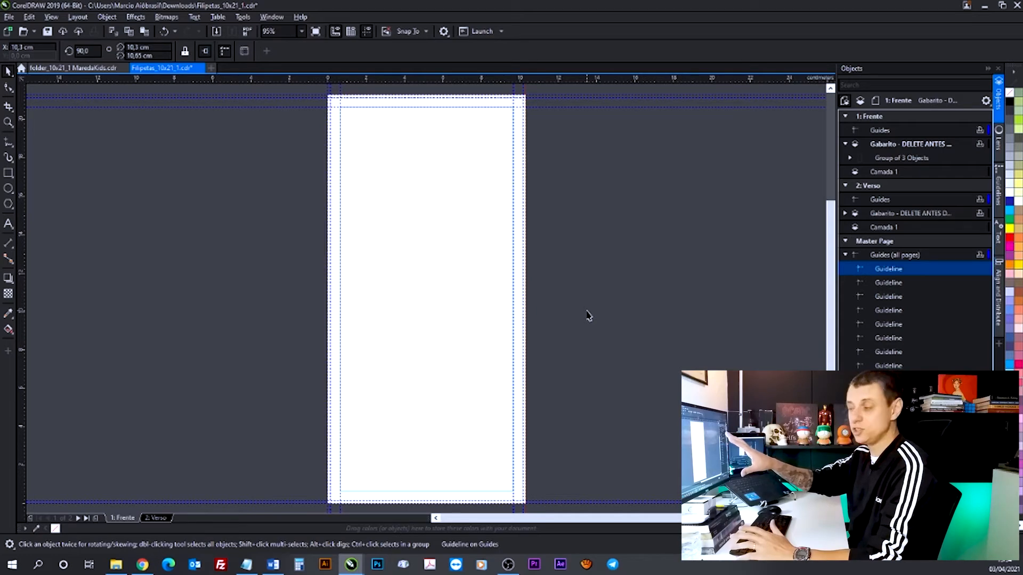
key("ctrl+a")
key("Delete")
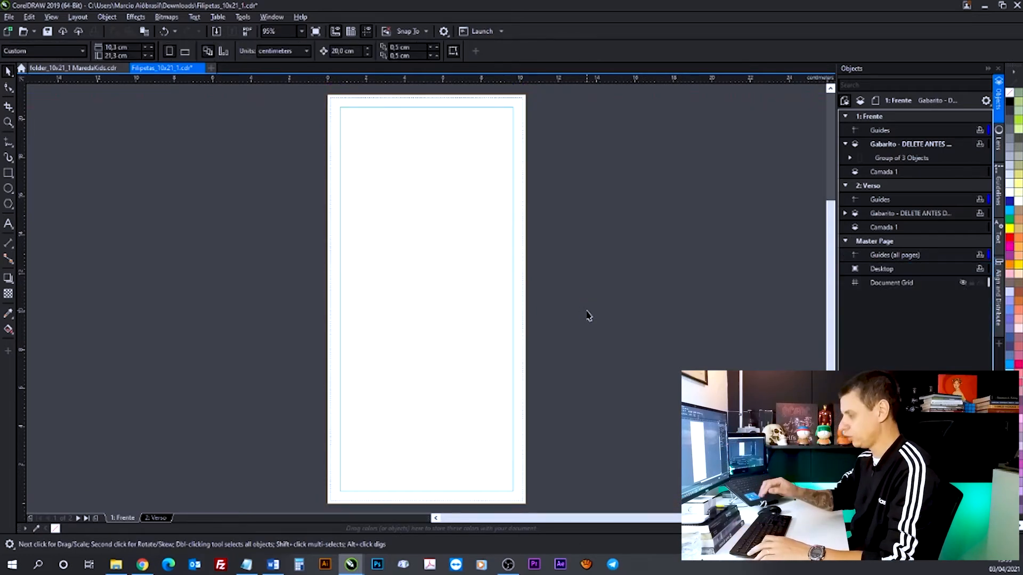
key("ctrl+z")
Delete the margin frame group from the Frente page, keeping the guidelines.
left_click(587, 312)
key("ctrl+a")
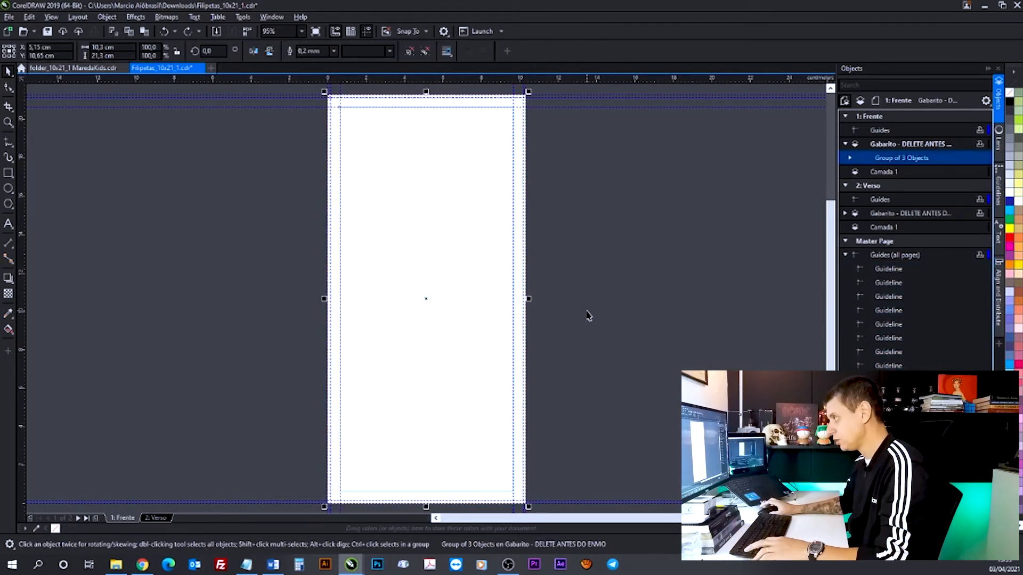
key("Delete")
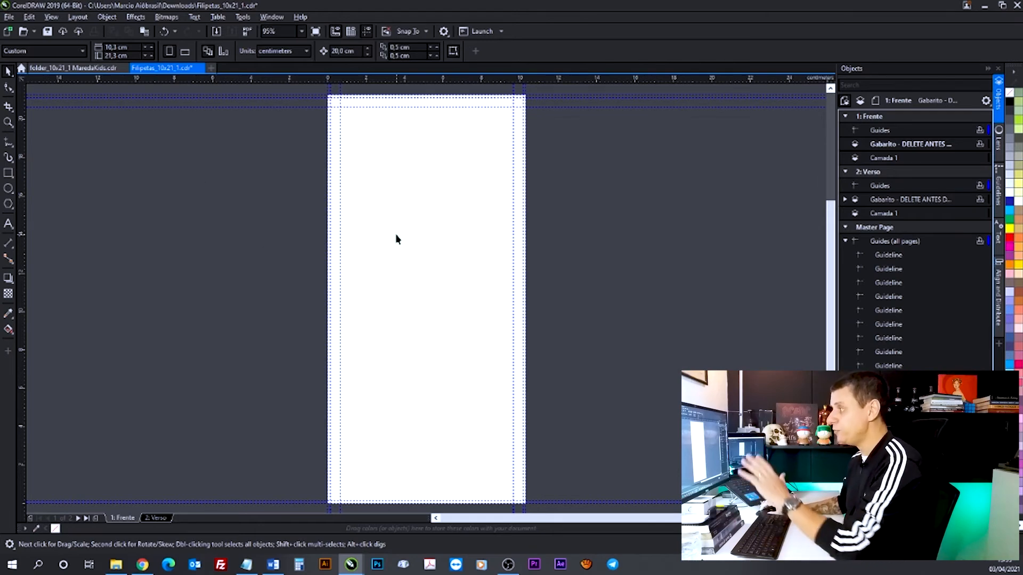
Delete the template group with the IMPORTANTE notice from the Verso page and return to the Frente page.
left_click(160, 519)
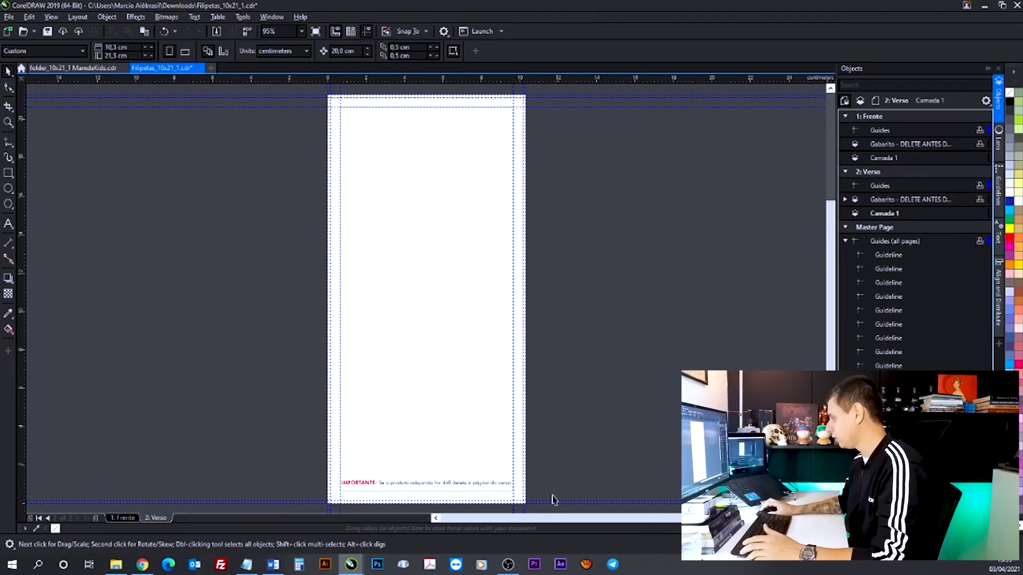
key("ctrl+a")
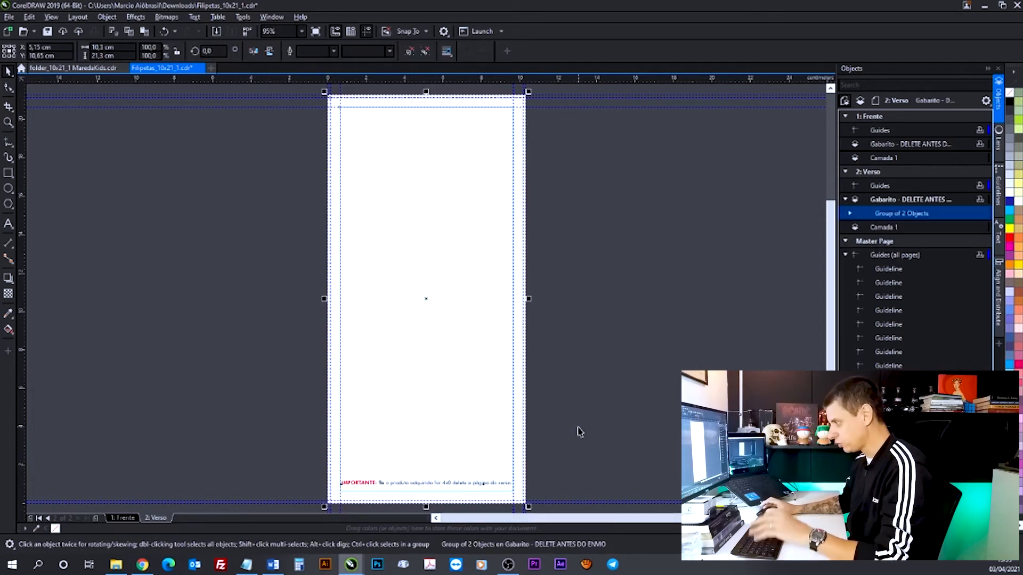
key("Delete")
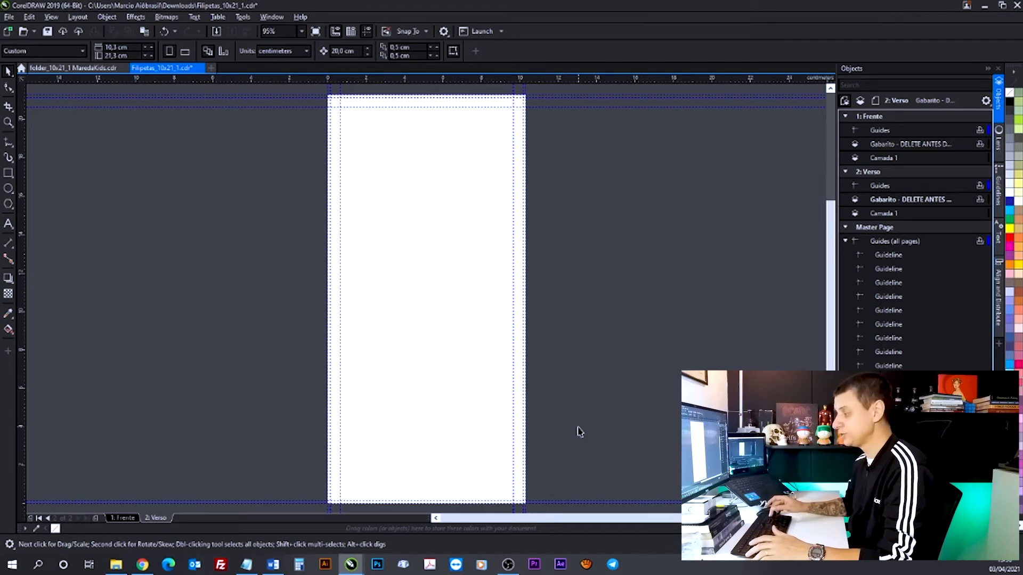
key("Page_Up")
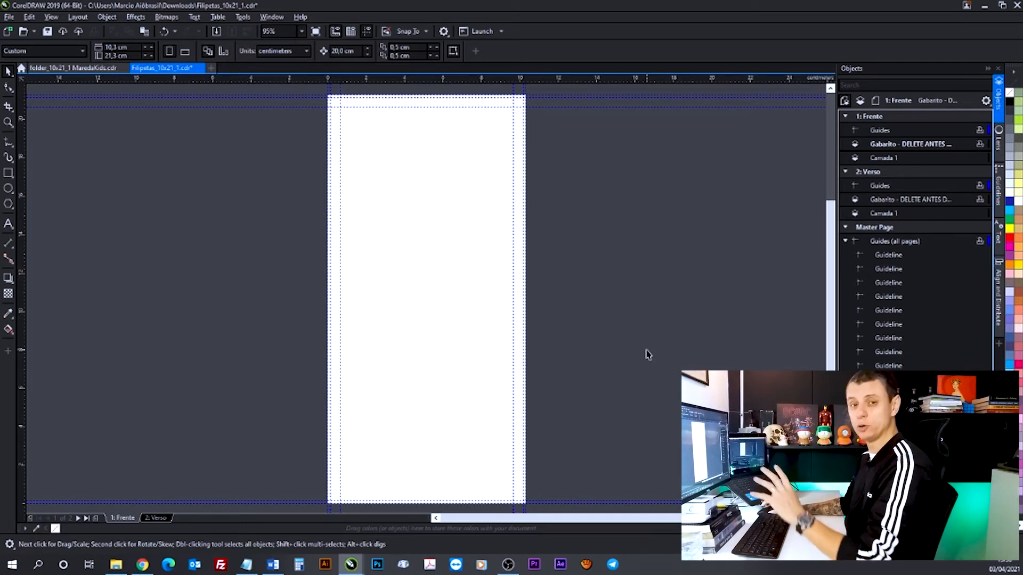
Copy all front artwork from folder_10x21_1 MaredaKids.cdr onto the Frente page of Filipetas_10x21_1.cdr and check its upper edge against the bleed guidelines.
left_click(85, 69)
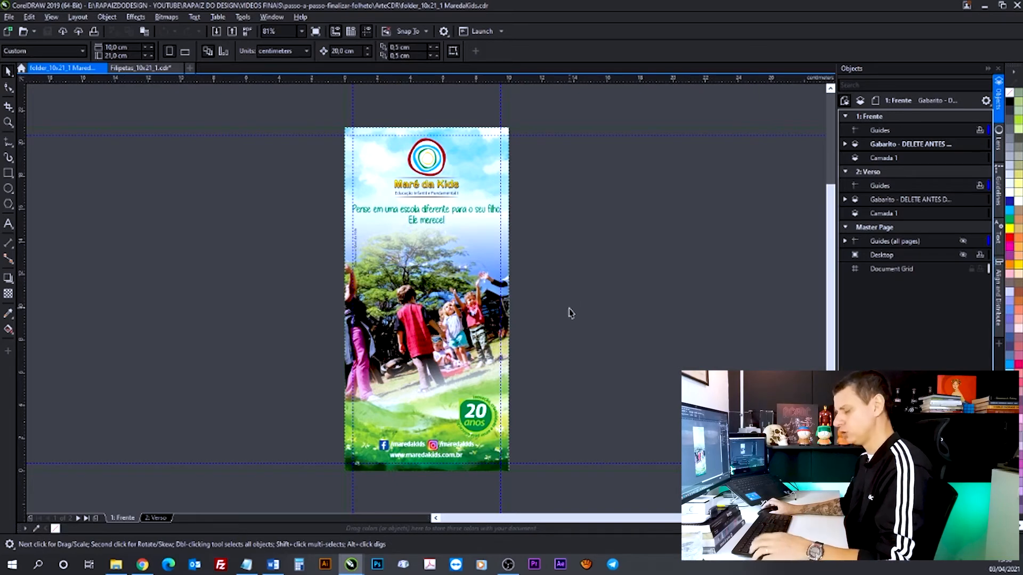
key("ctrl+a")
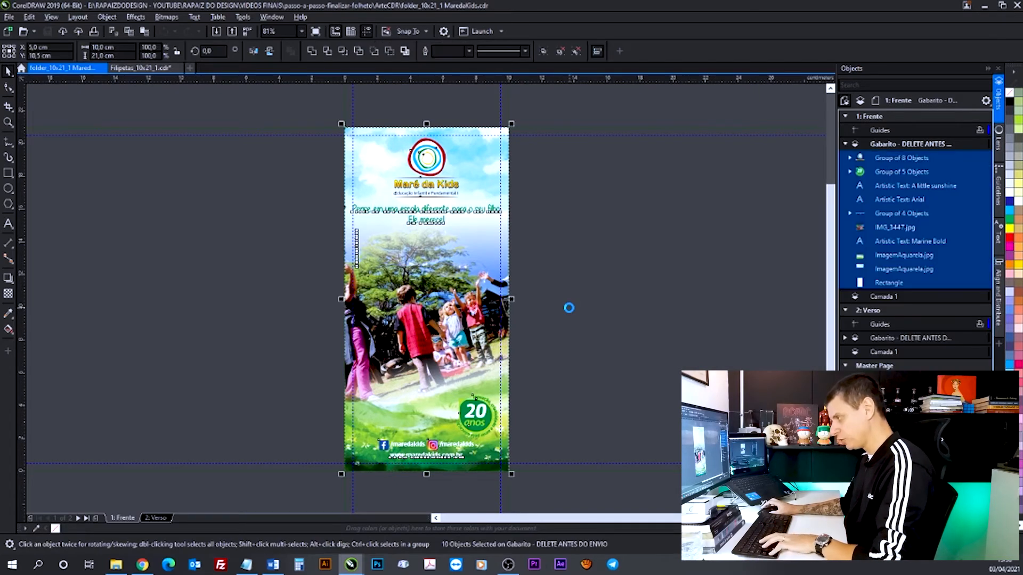
left_click(144, 68)
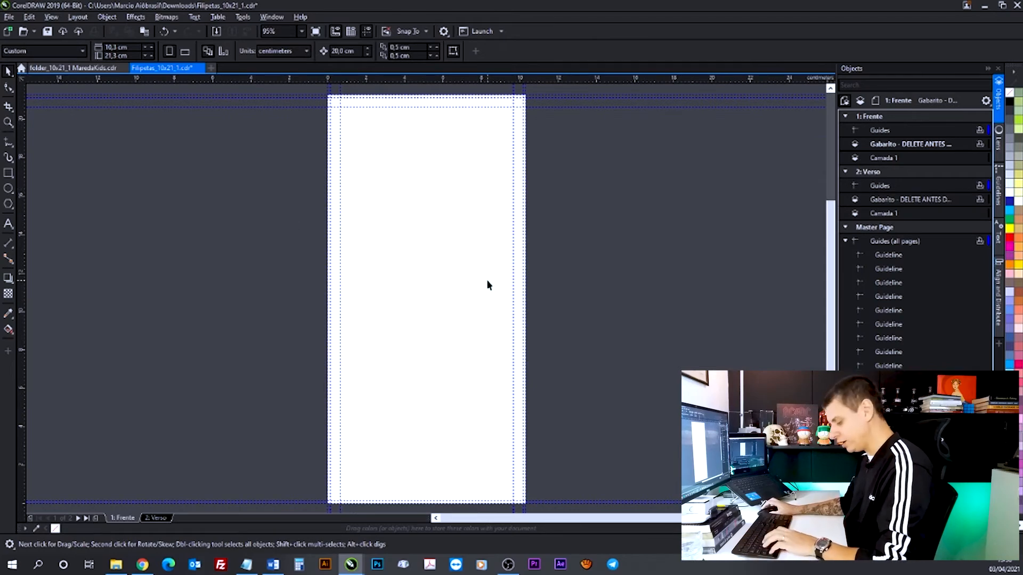
key("ctrl+v")
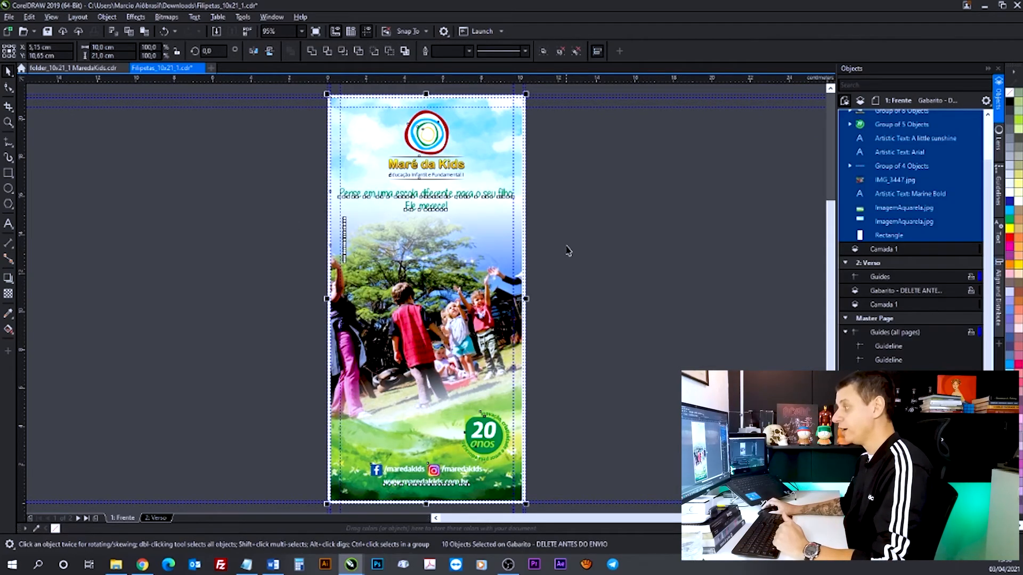
left_click(568, 251)
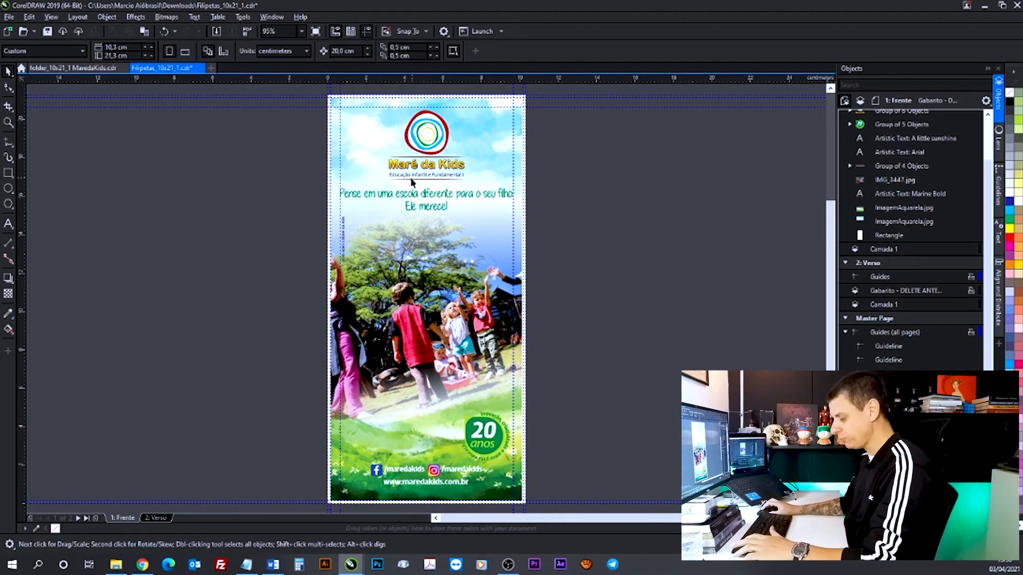
key("z")
left_click_drag(318, 89, 554, 187)
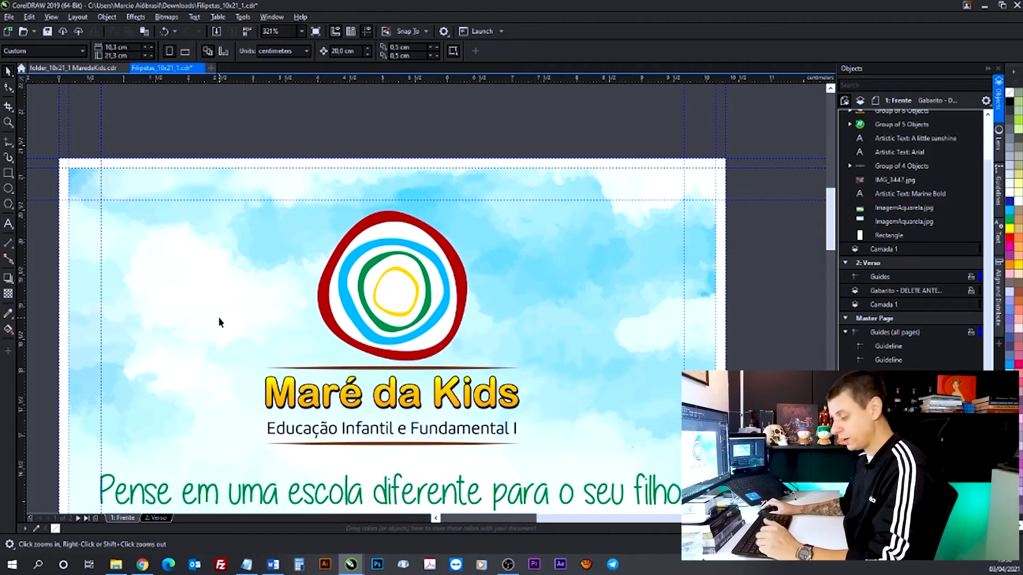
key("shift+F4")
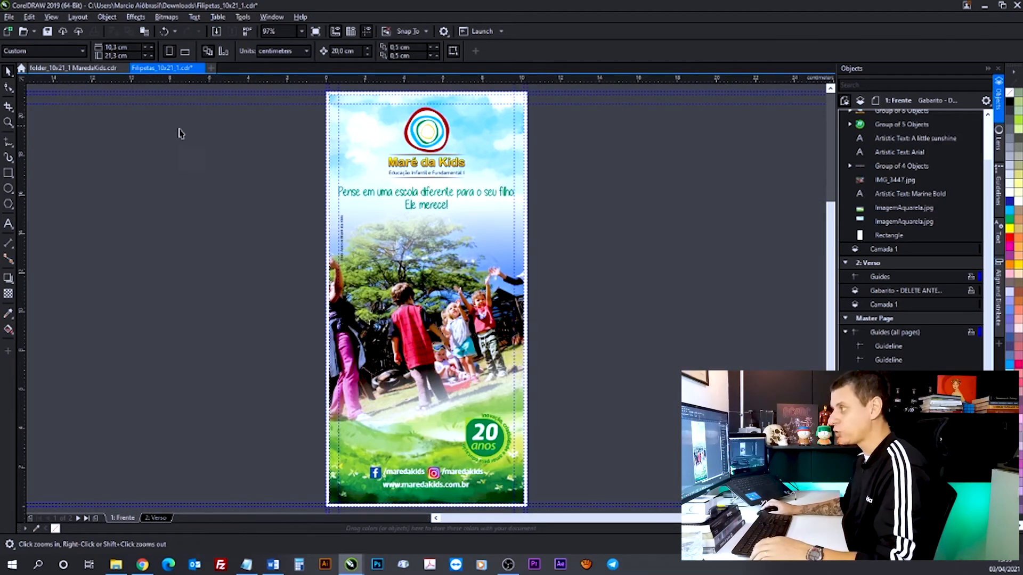
Copy all back artwork from folder_10x21_1 MaredaKids.cdr onto the Verso page of Filipetas_10x21_1.cdr.
left_click(154, 518)
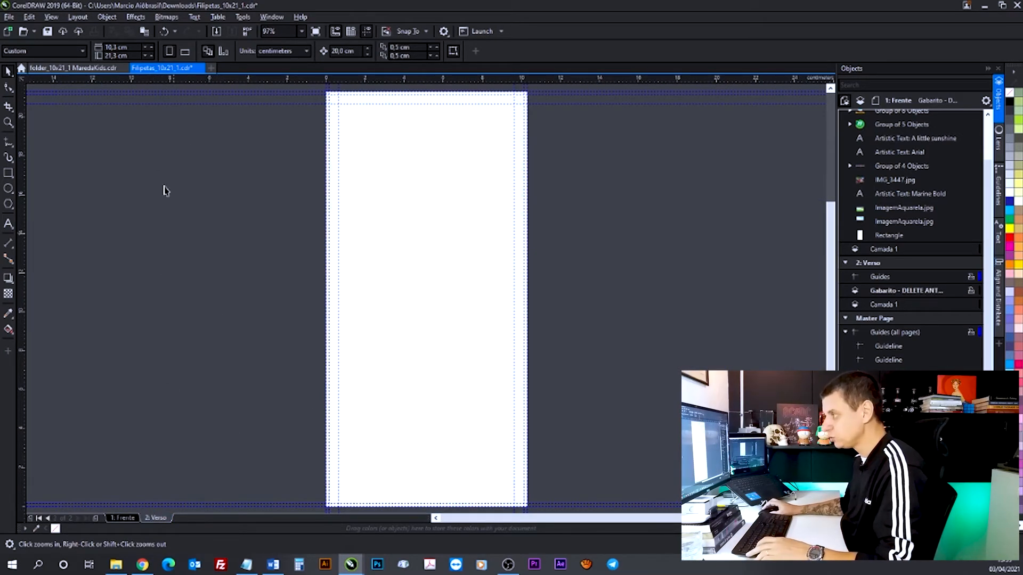
left_click(96, 75)
key("ctrl+a")
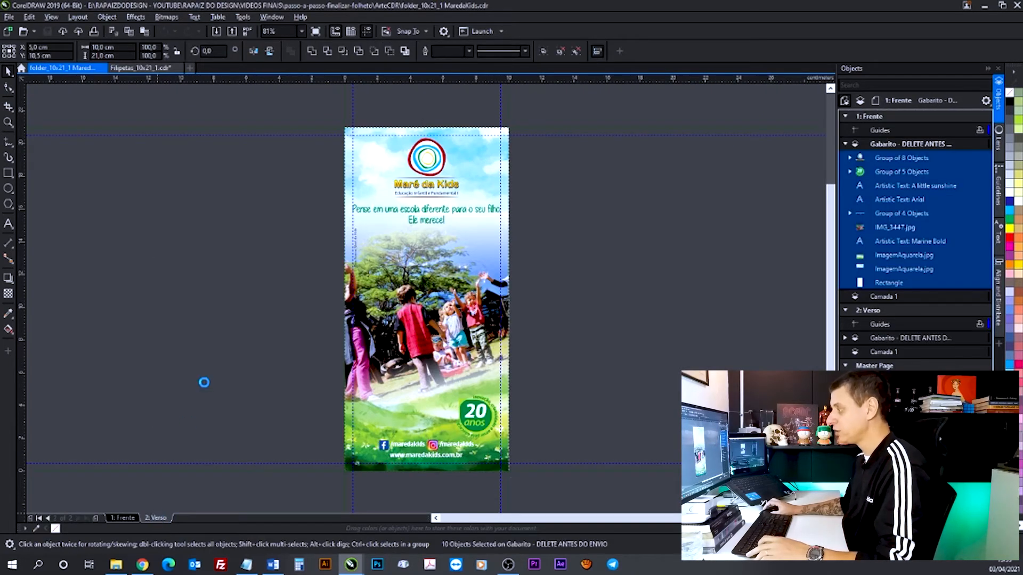
key("ctrl+a")
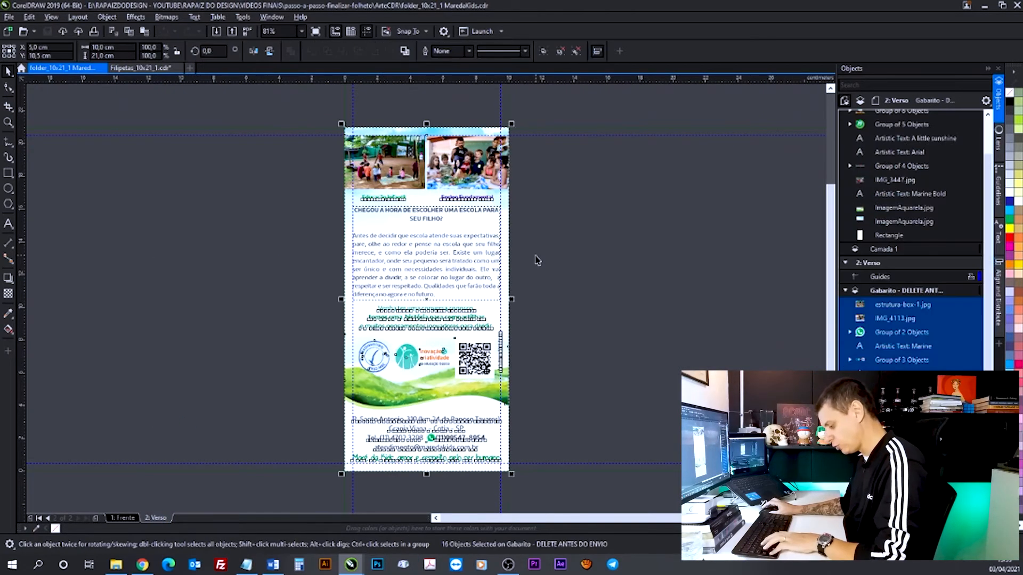
left_click(148, 68)
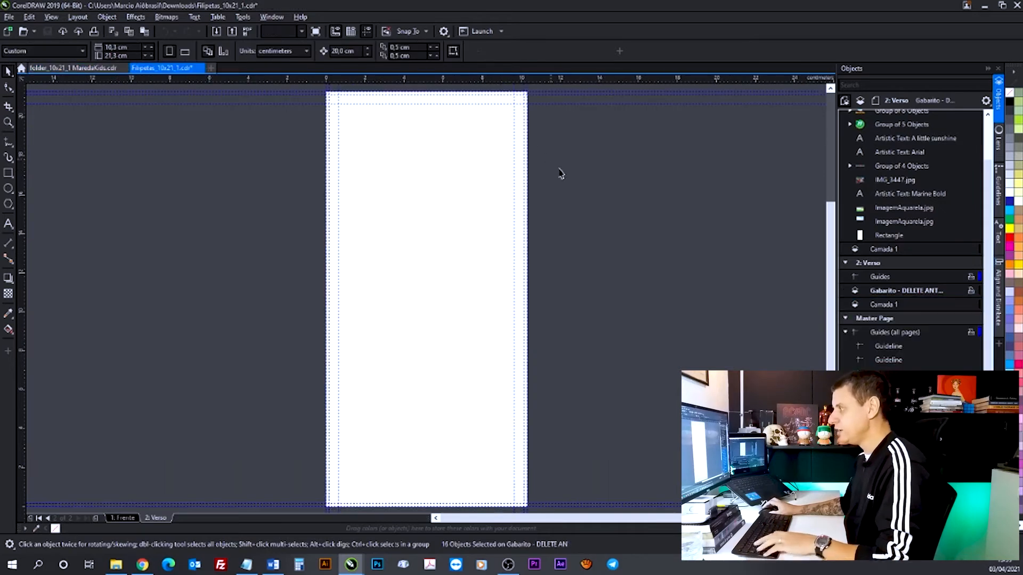
key("ctrl+v")
left_click(584, 200)
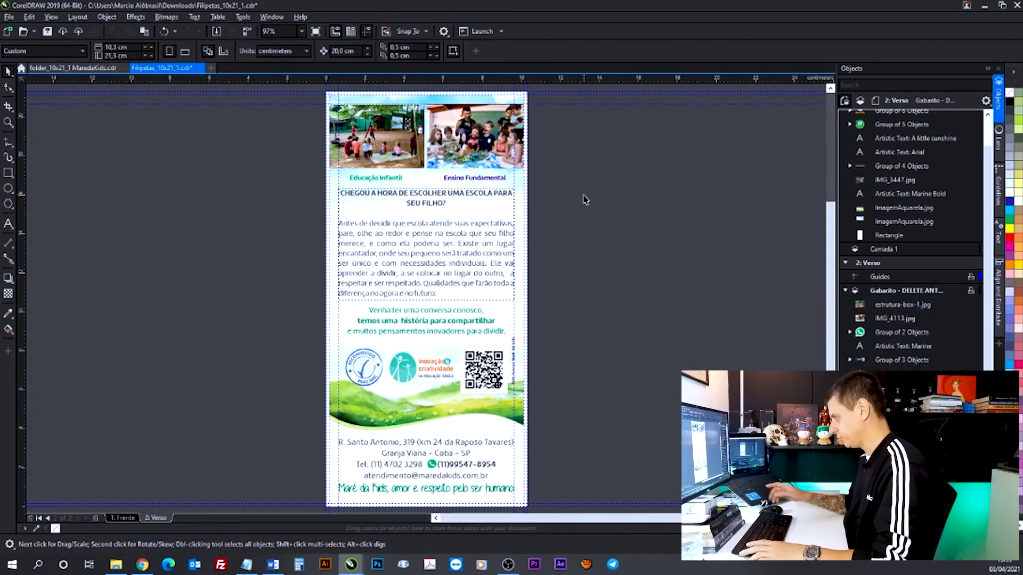
Extend the background images on the Frente page outward to the bleed guidelines.
key("Page_Up")
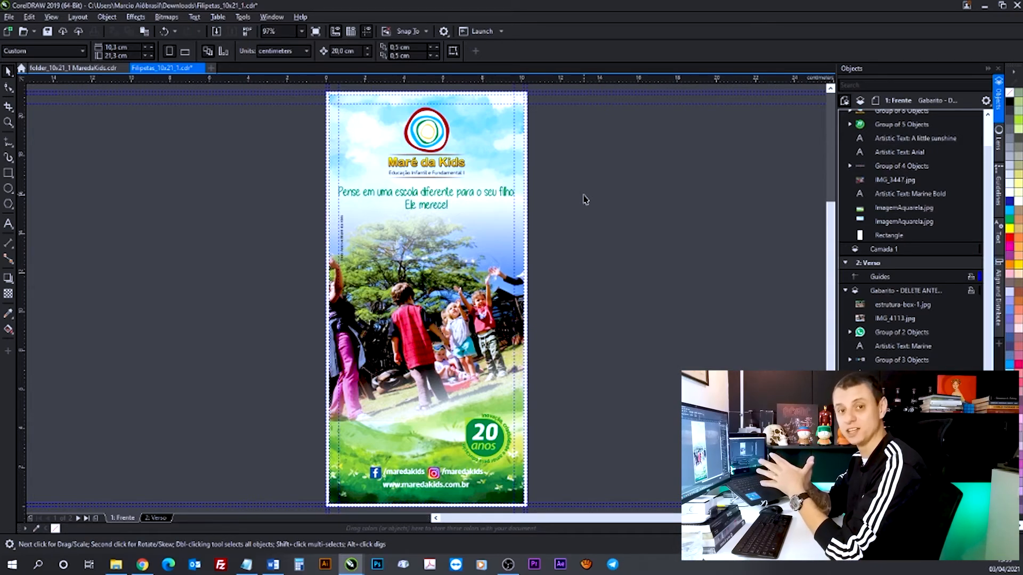
key("F2")
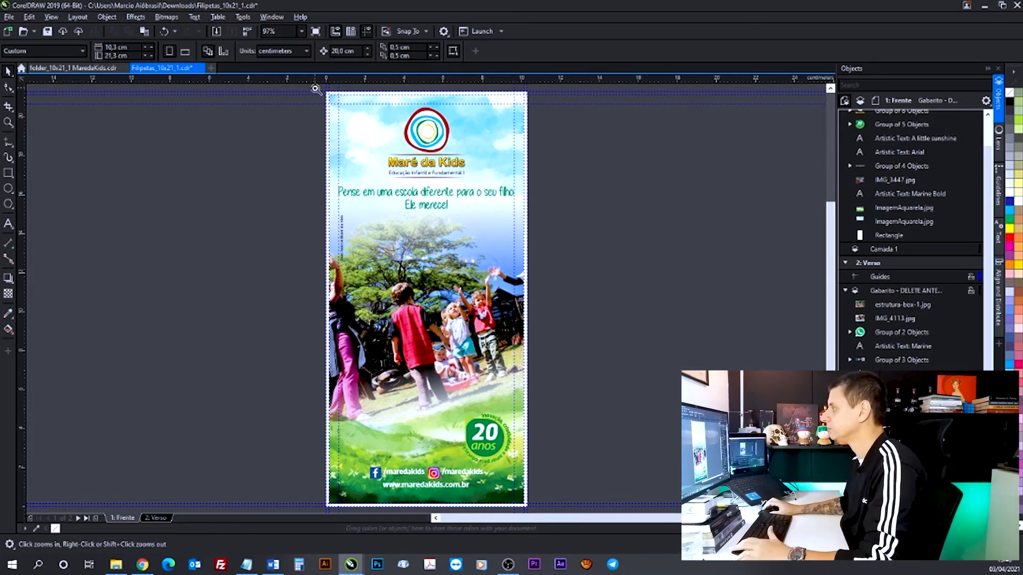
left_click(363, 138)
left_click(368, 447)
key("F2")
left_click_drag(308, 207, 539, 480)
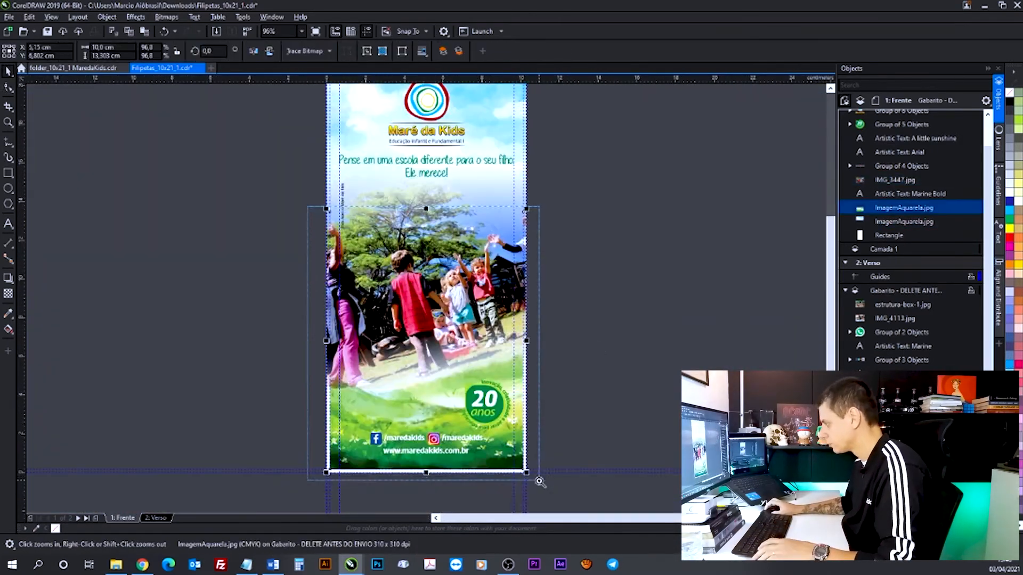
key("F10")
left_click(557, 451)
key("F2")
Stretch the background image nodes on the Verso page to the bleed guidelines so the white border is covered.
left_click(155, 518)
key("F10")
left_click_drag(762, 139, 772, 130)
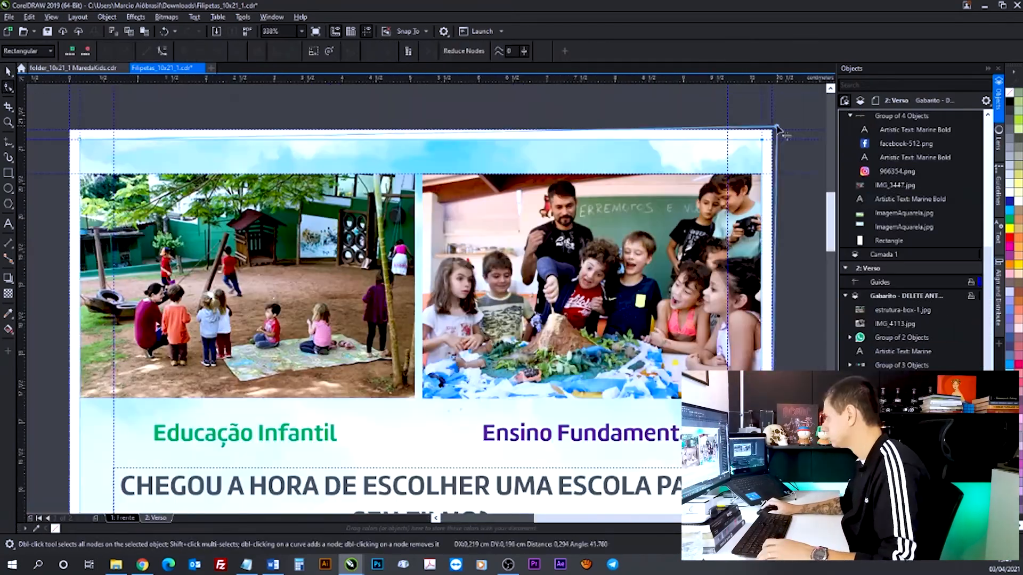
left_click_drag(656, 314, 672, 313)
key("shift+F4")
key("space")
left_click(593, 457)
left_click(498, 308)
Convert the text on the Frente and Verso pages to curves.
key("Page_Up")
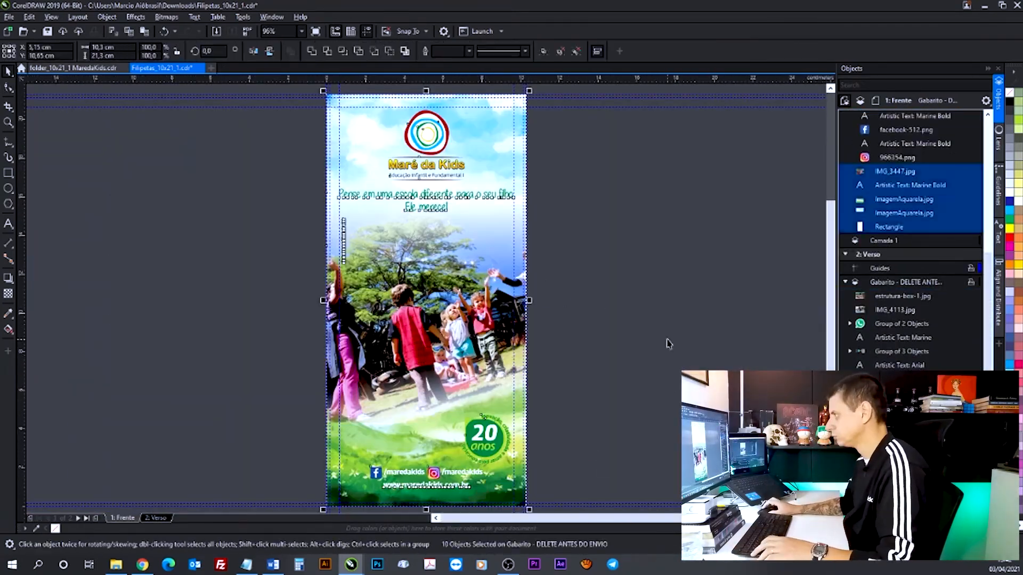
key("ctrl+q")
key("Page_Down")
left_click(559, 251)
key("Page_Up")
key("ctrl+a")
left_click(29, 17)
key("ctrl+q")
key("Page_Up")
Save a copy of the document in the ArteCDR folder as Filipetas_10x21_1 curvas.cdr.
key("ctrl+shift+s")
left_click(50, 309)
double_click(208, 110)
double_click(175, 78)
left_click(121, 452)
type("curvas")
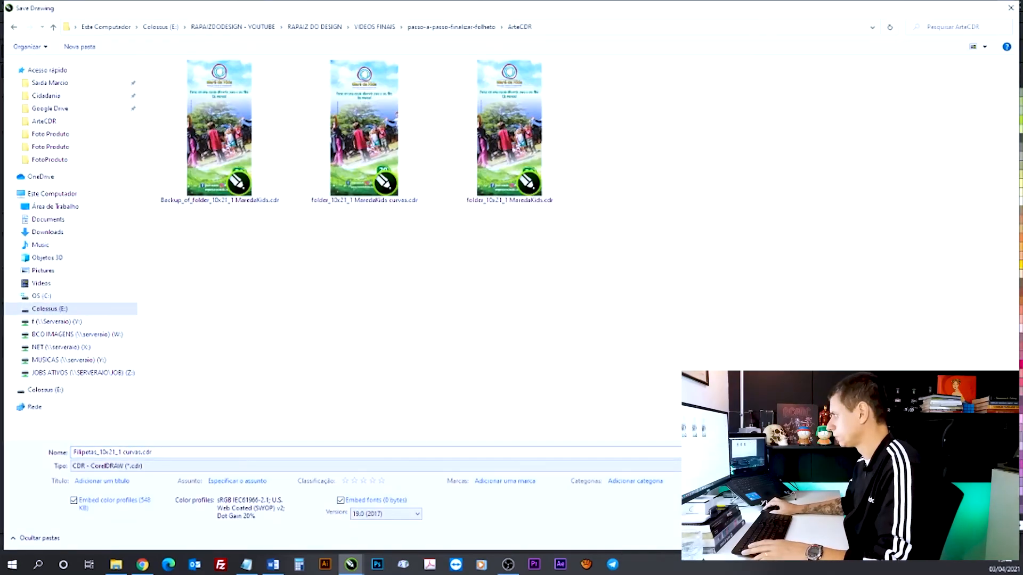
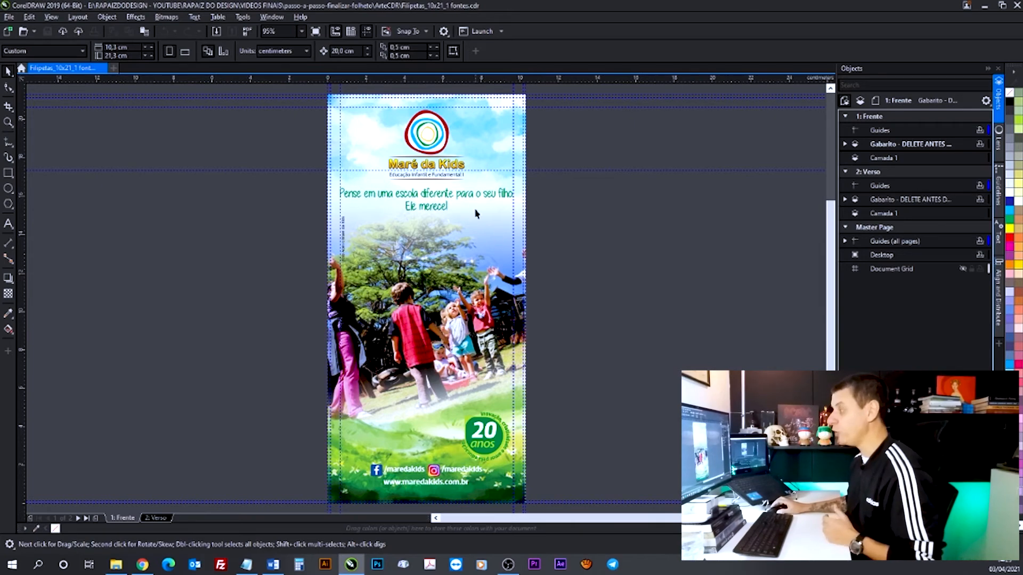
Select all text objects on the Frente page of Filipetas_10x21_1 fontes.cdr and cut them.
left_click(468, 193)
left_click(592, 266)
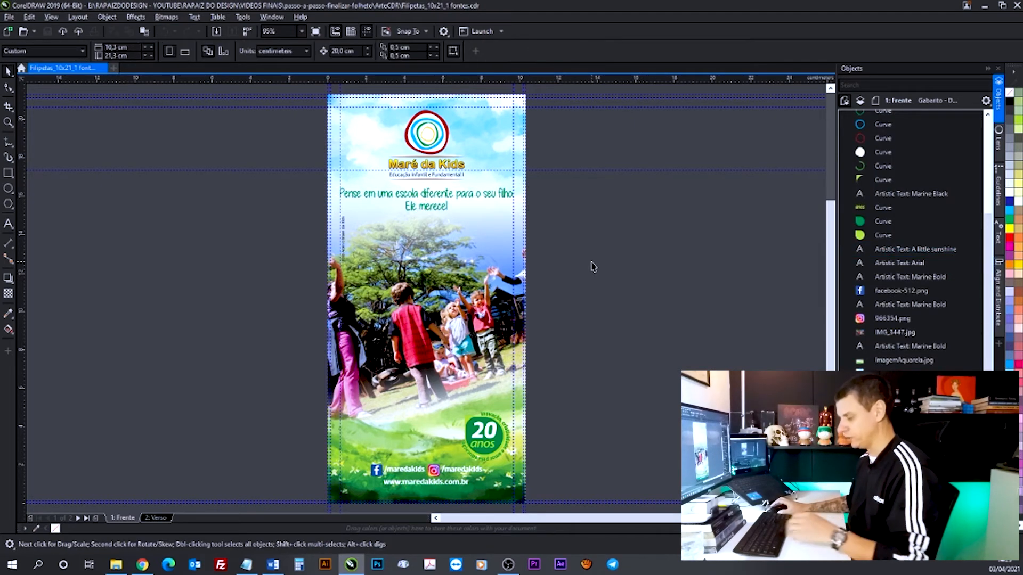
key("ctrl+a")
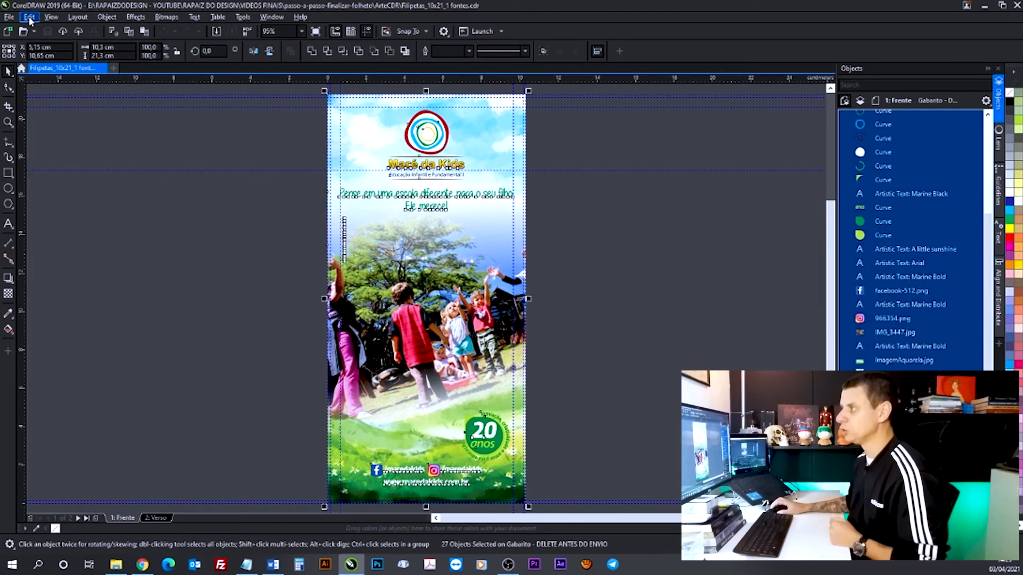
left_click(30, 18)
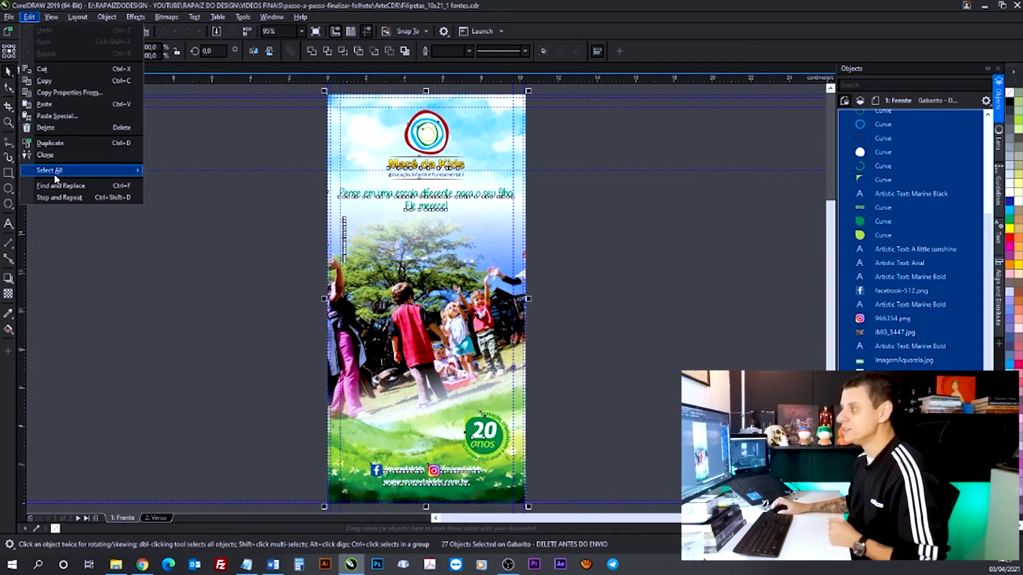
mouse_move(69, 172)
left_click(166, 184)
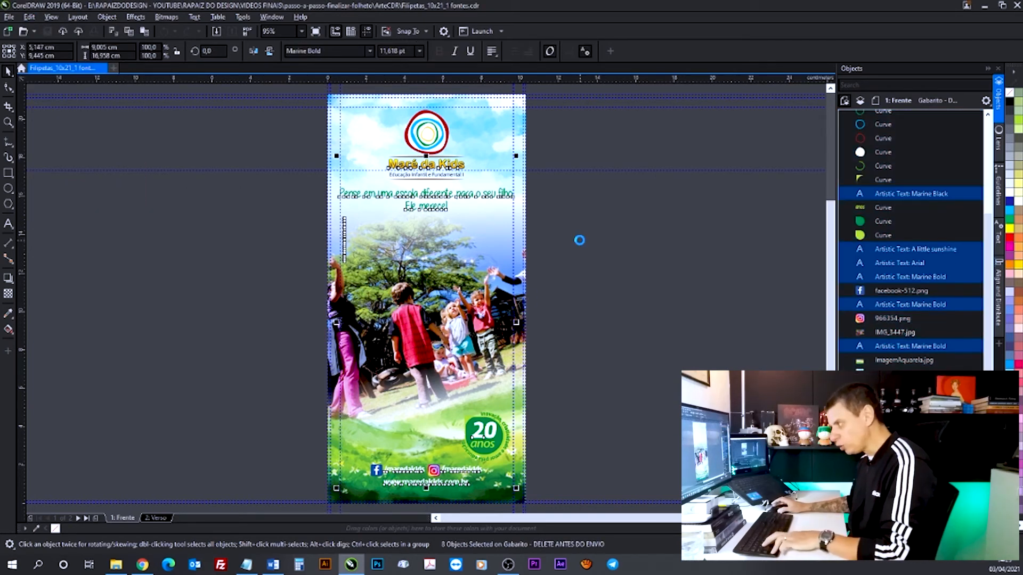
key("Delete")
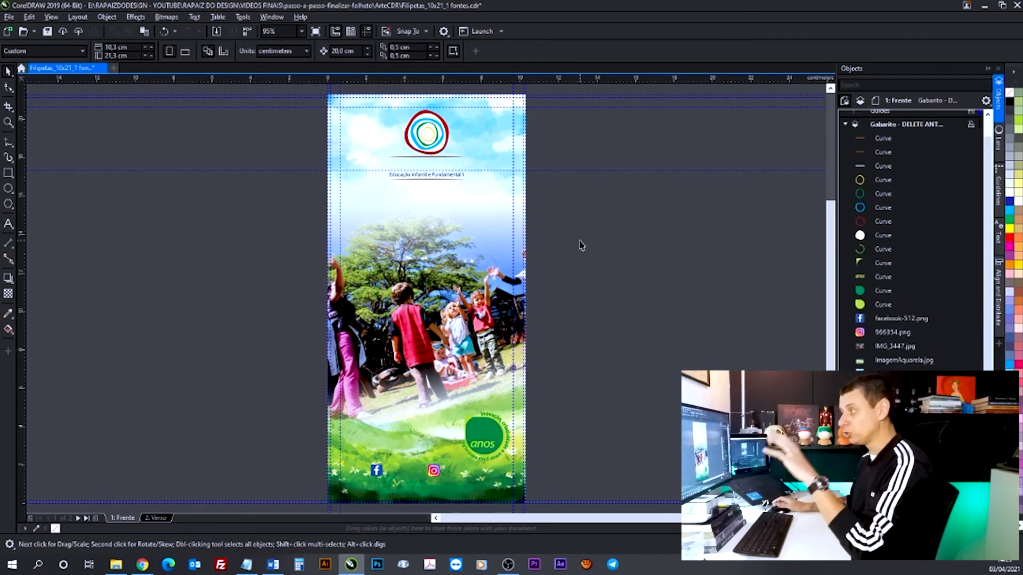
Insert one page before the Frente page and paste the cut text objects onto it.
key("Page_Up")
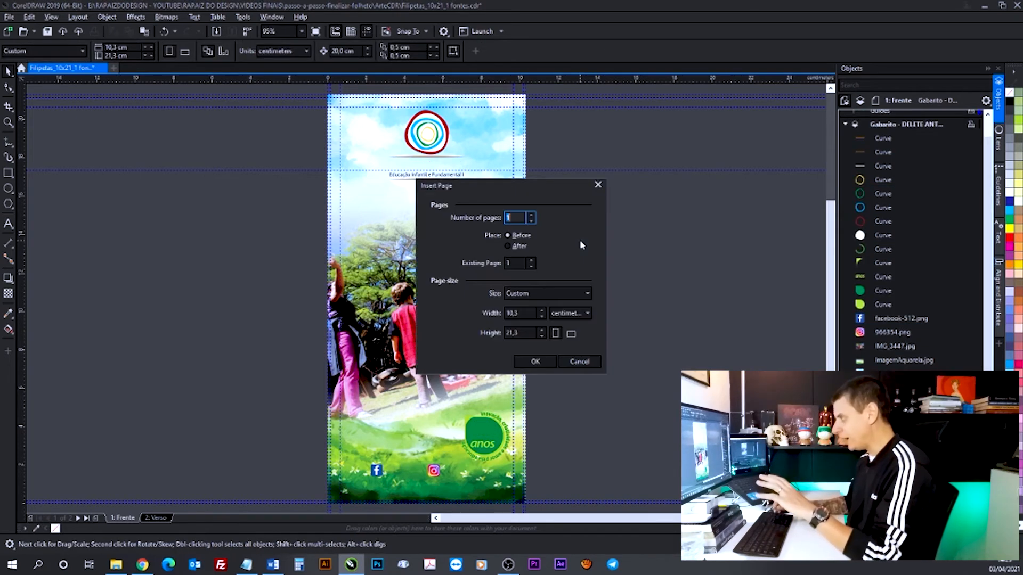
key("Return")
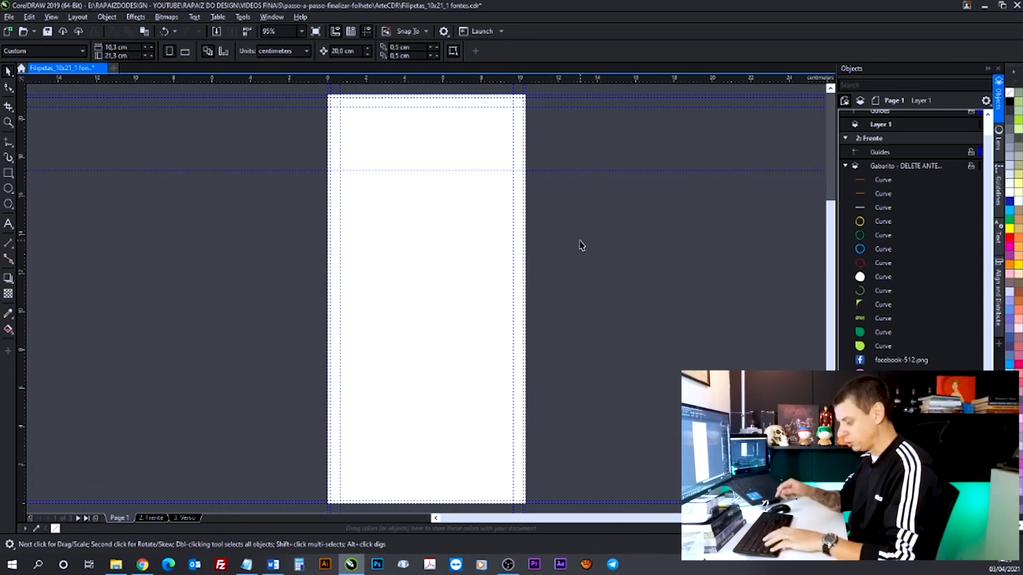
key("ctrl+v")
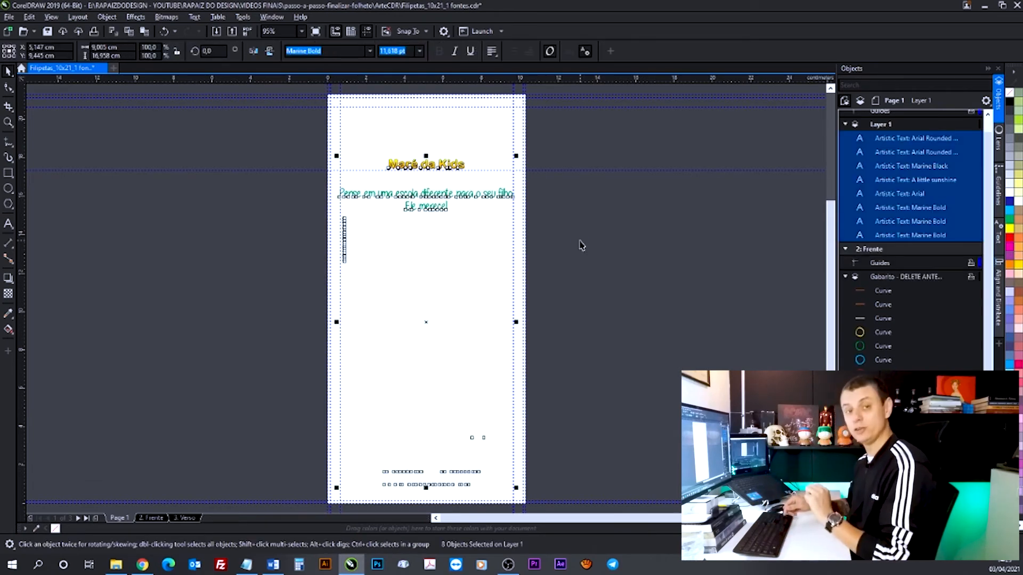
Move the logo curves from the Frente page to the new first page, together with the text.
key("Page_Down")
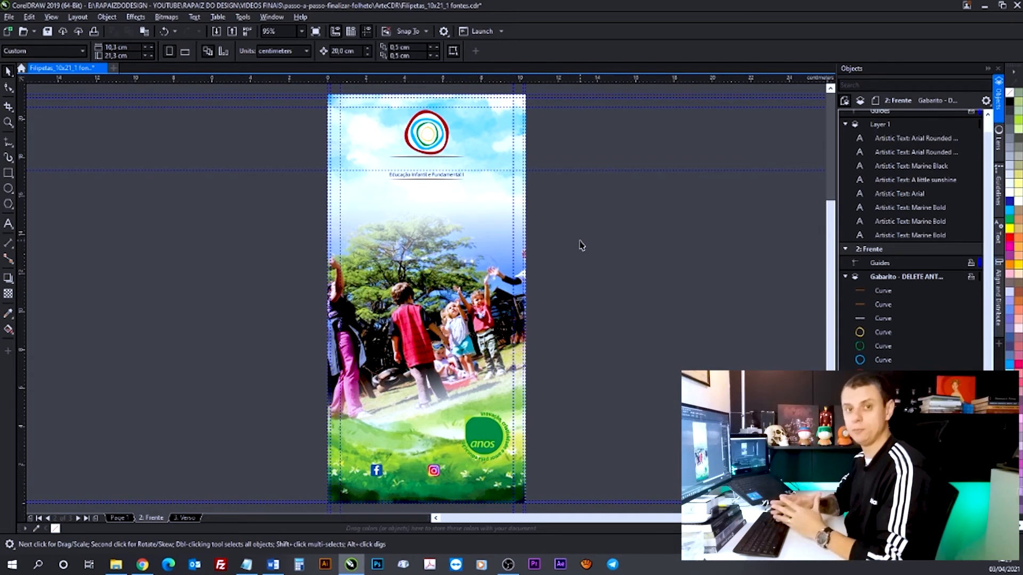
left_click_drag(553, 194, 372, 110)
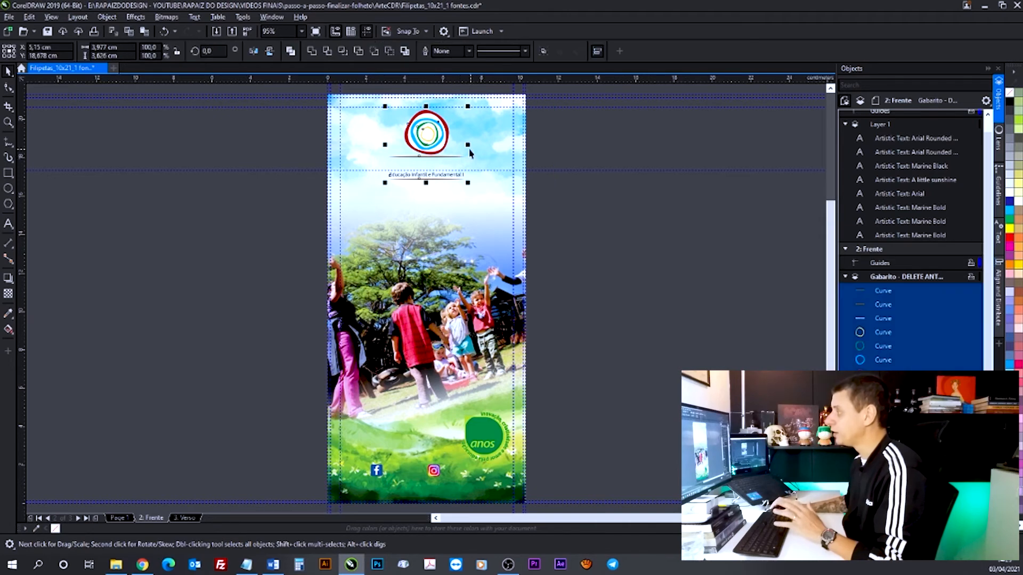
key("Delete")
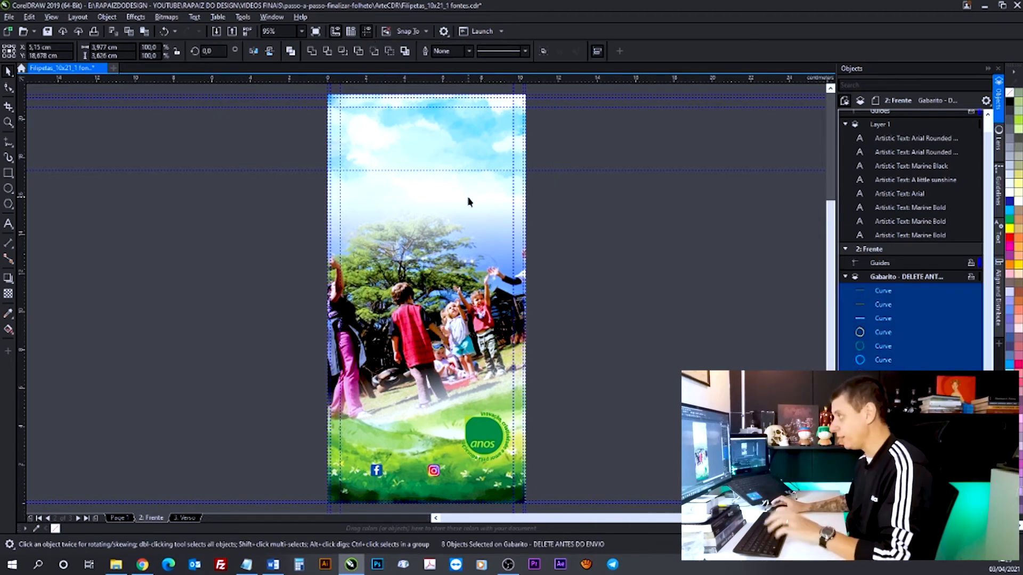
key("Page_Up")
key("ctrl+v")
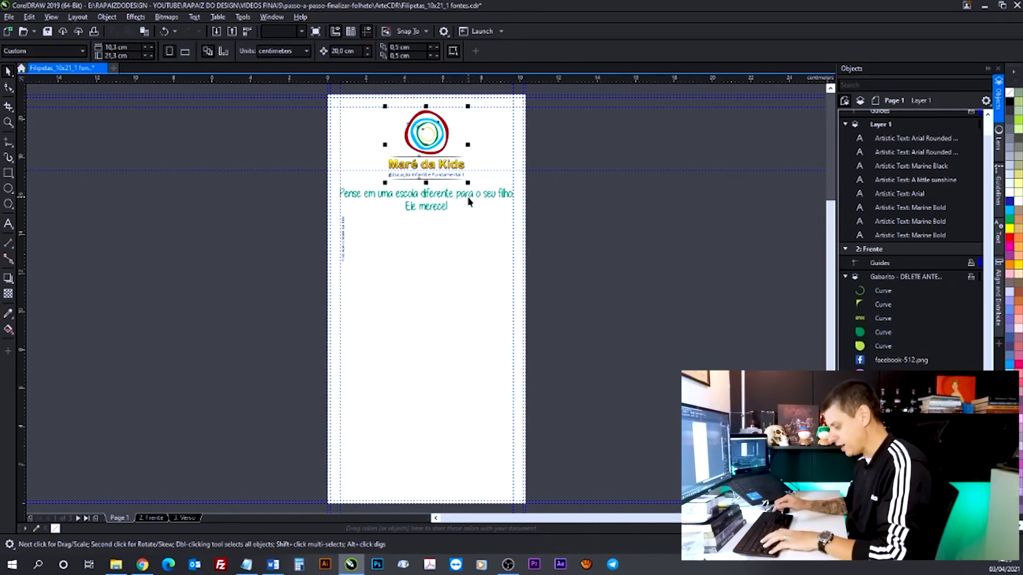
Move the green "20 anos" seal curves from the Frente page to Page 1, together with the text and logo.
key("Page_Down")
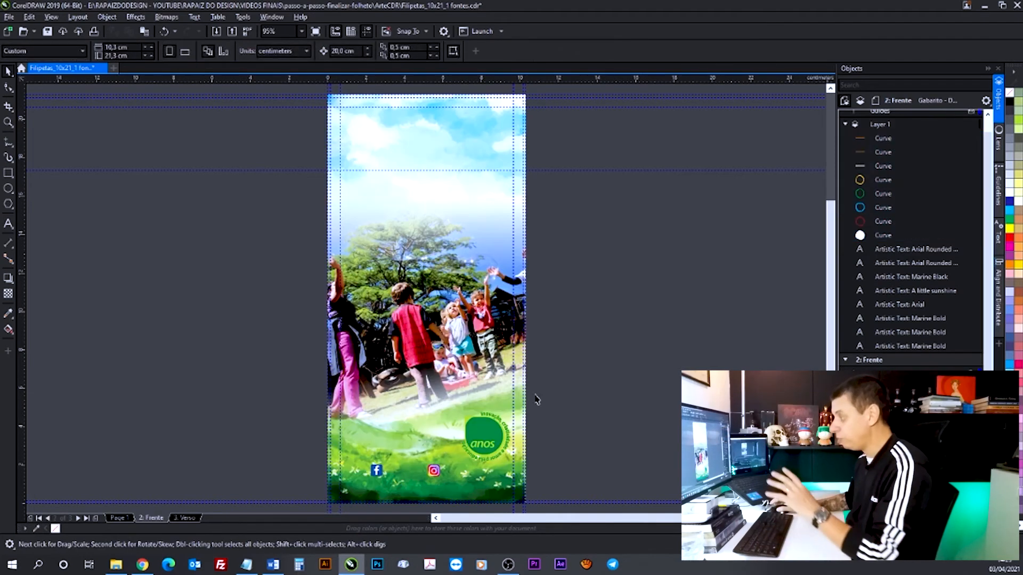
left_click_drag(456, 472, 456, 471)
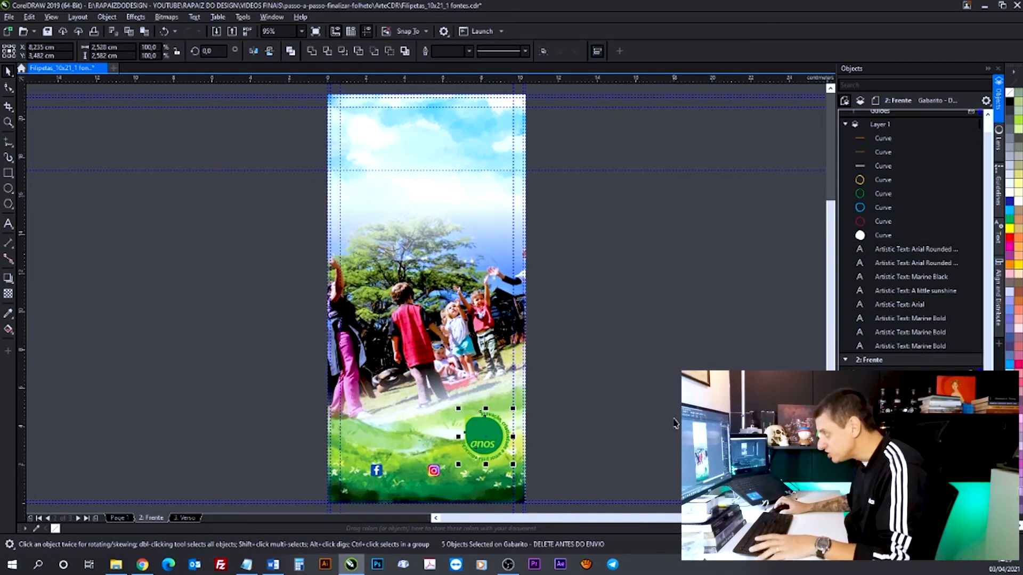
key("ctrl+x")
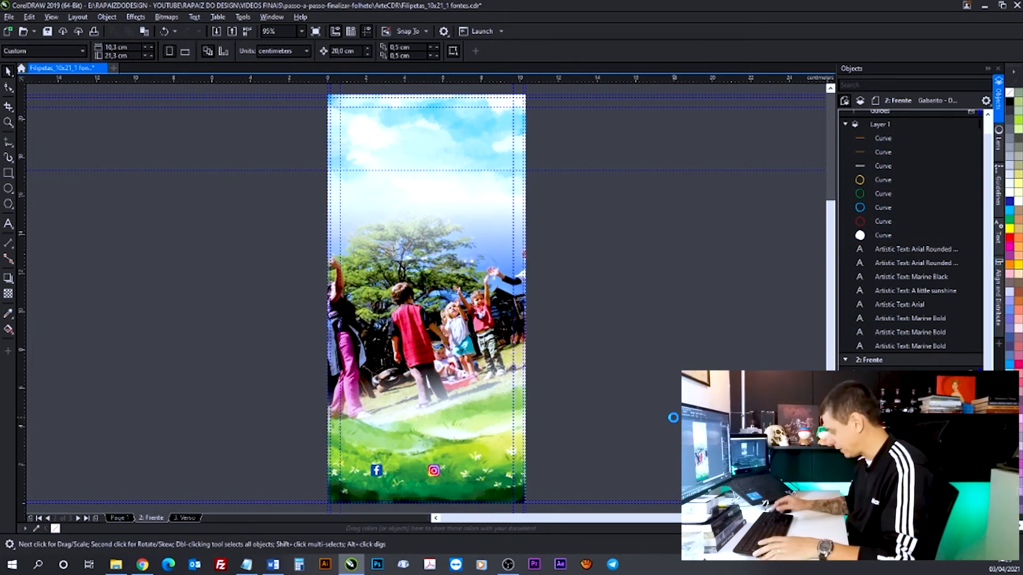
key("Page_Up")
key("ctrl+v")
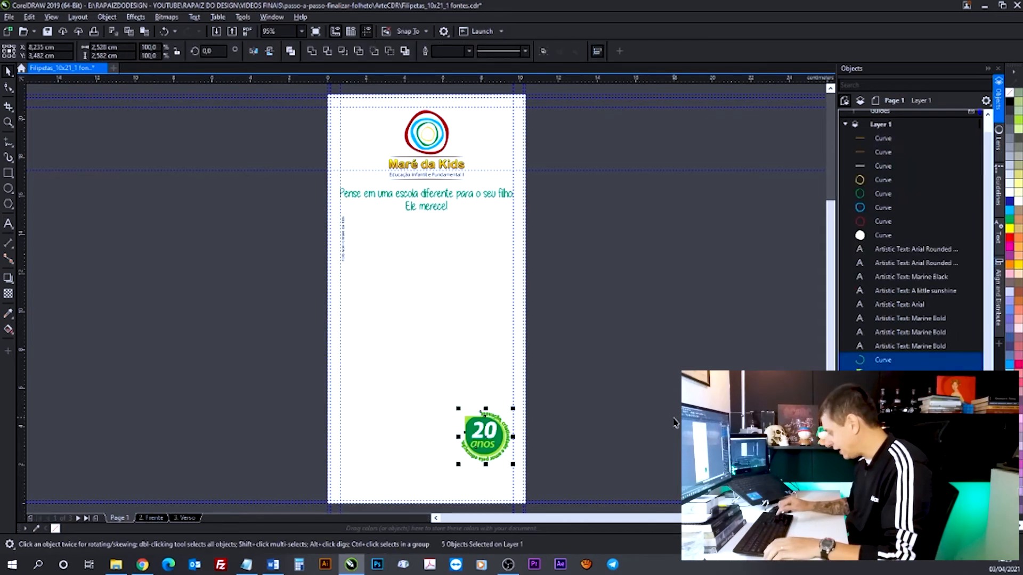
left_click(657, 355)
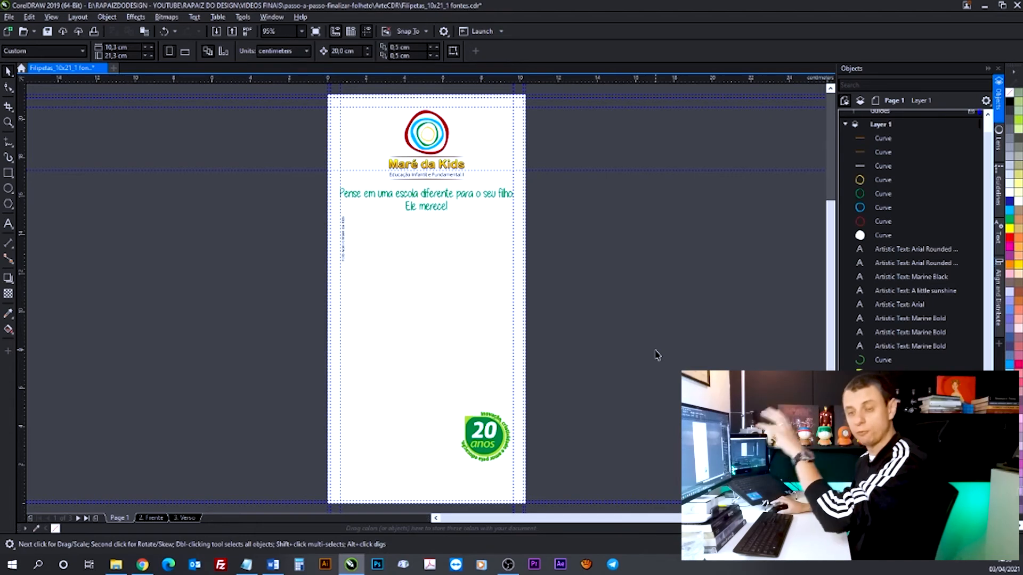
Convert all text objects on Page 1 to curves.
key("ctrl+a")
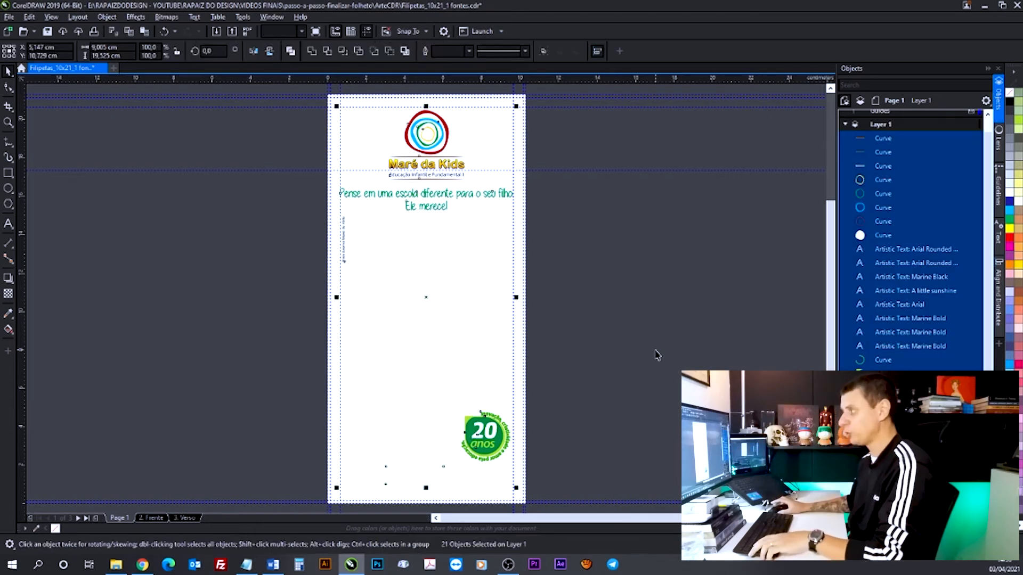
key("ctrl+q")
left_click(657, 355)
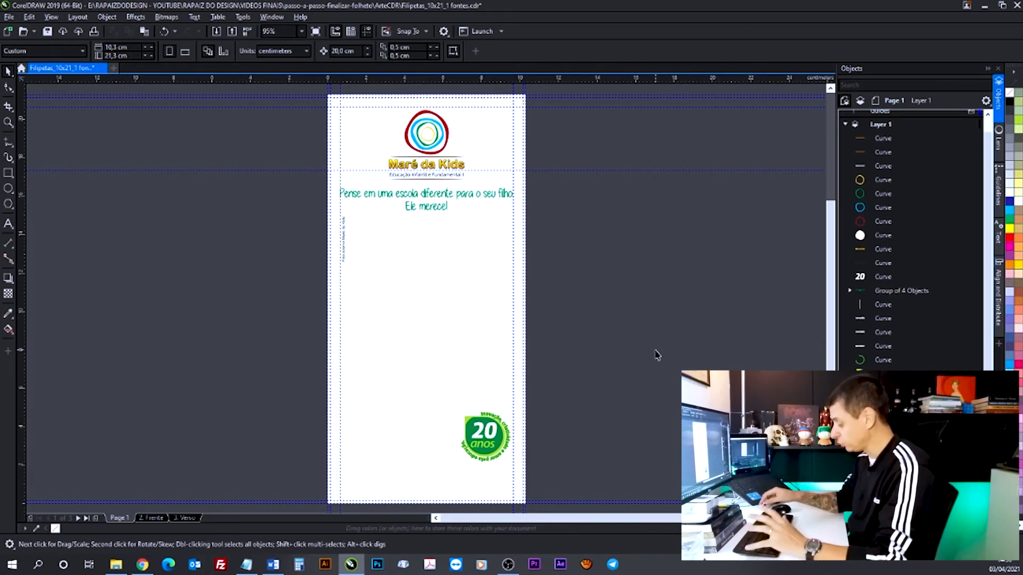
Select all remaining images and the background rectangle on the Frente page.
key("Page_Down")
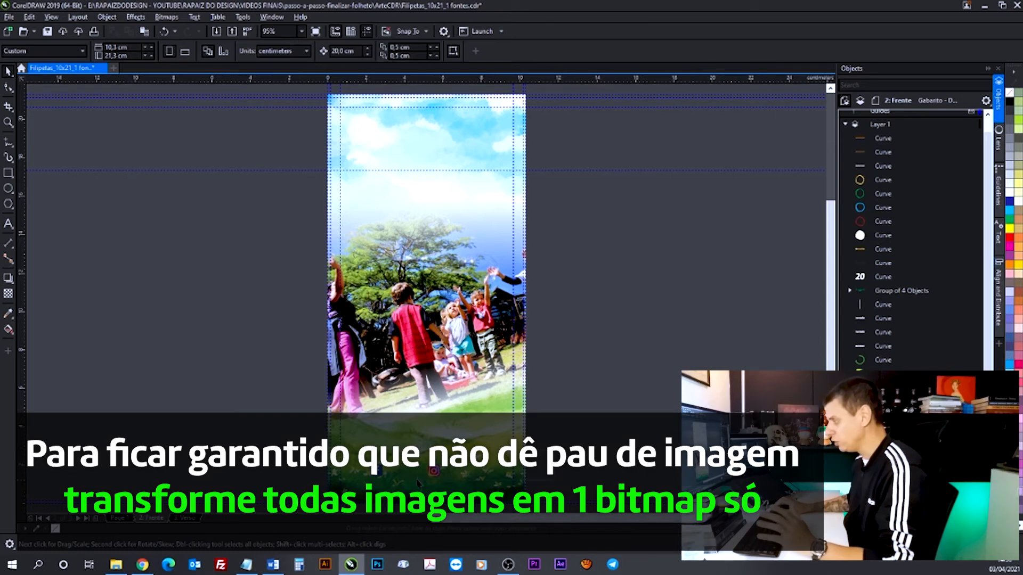
left_click(433, 471)
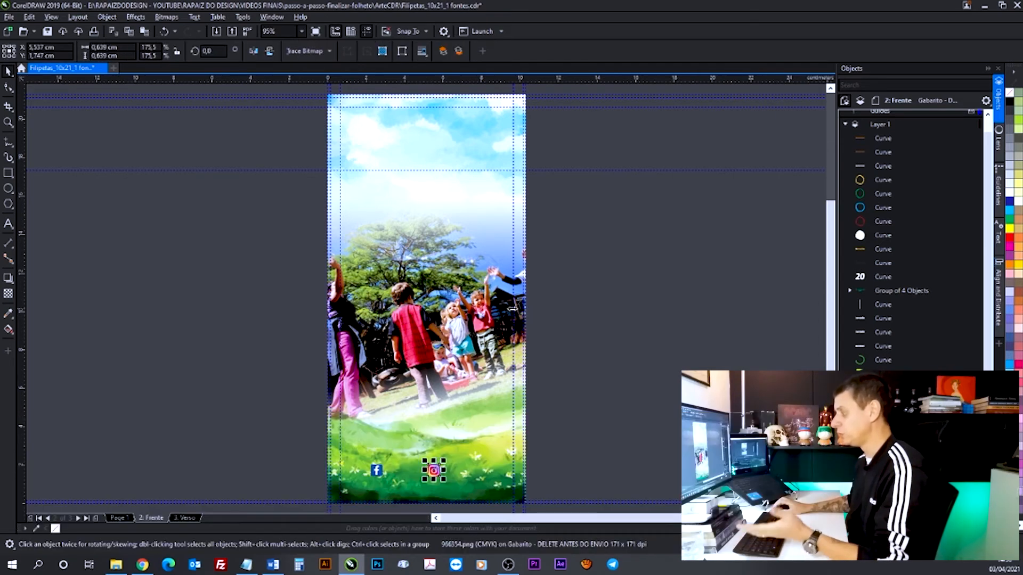
left_click(477, 316)
left_click(461, 130)
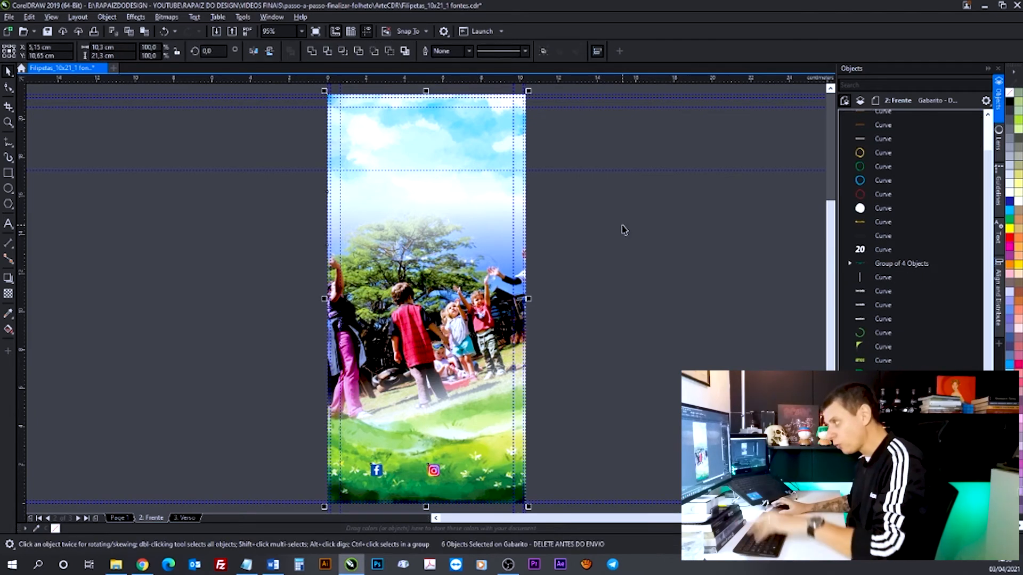
left_click(166, 17)
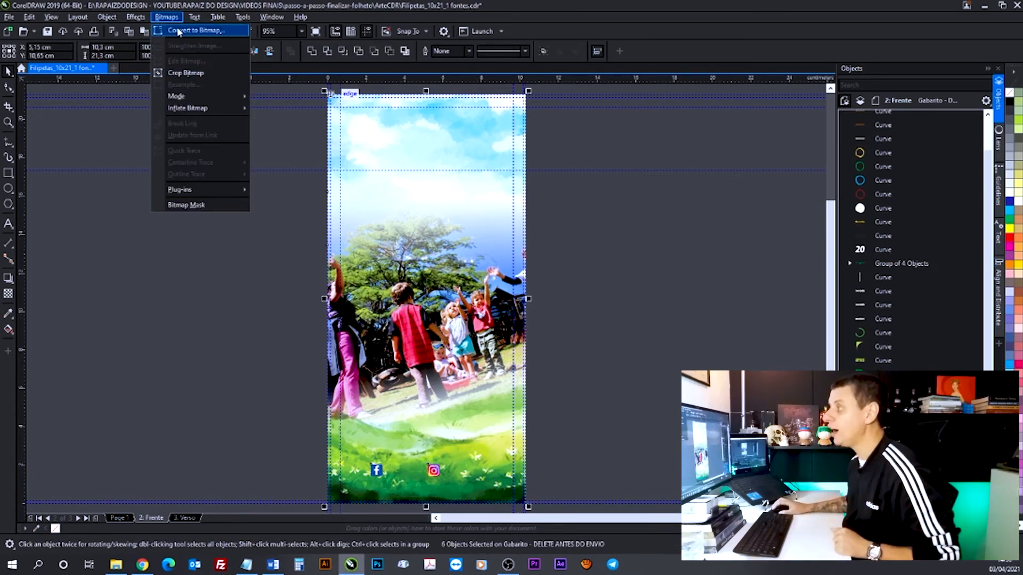
left_click(174, 30)
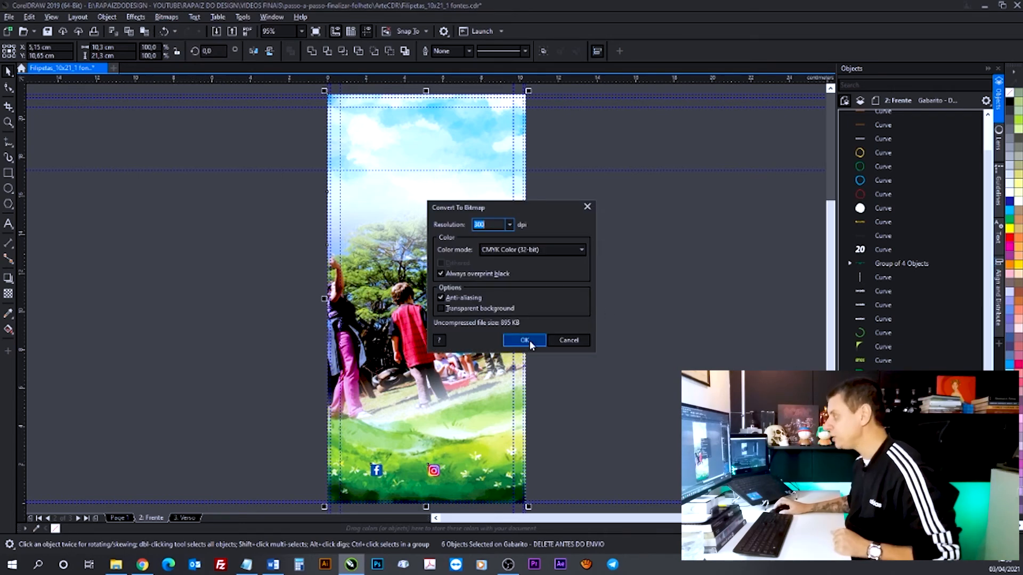
left_click(521, 252)
left_click(522, 252)
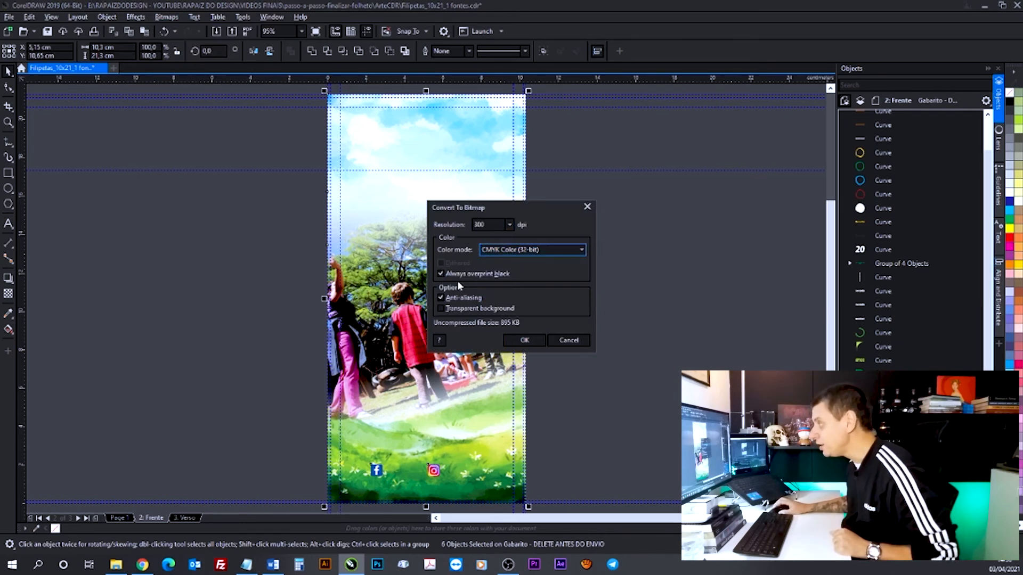
left_click(524, 340)
left_click(580, 310)
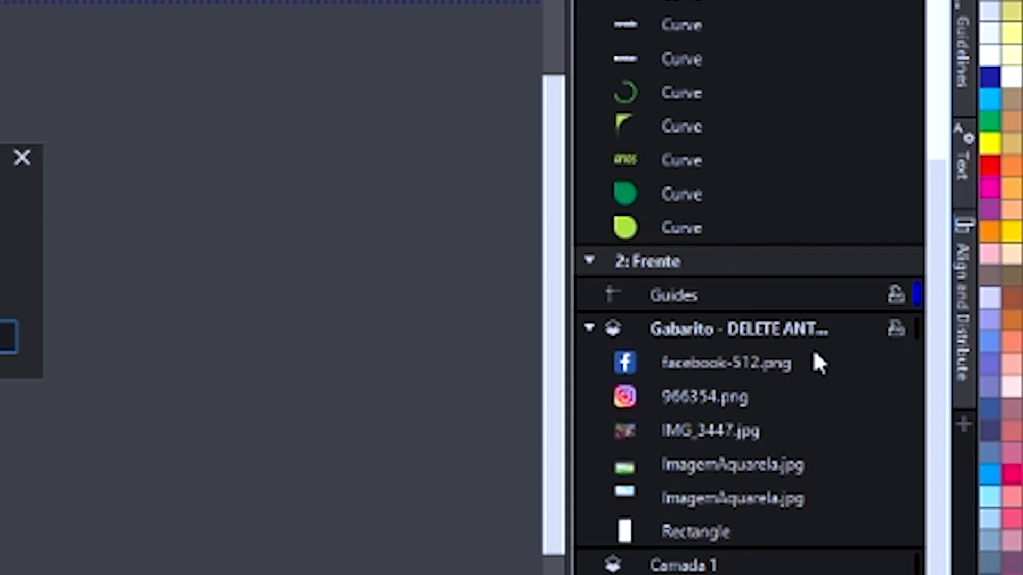
left_click(5, 337)
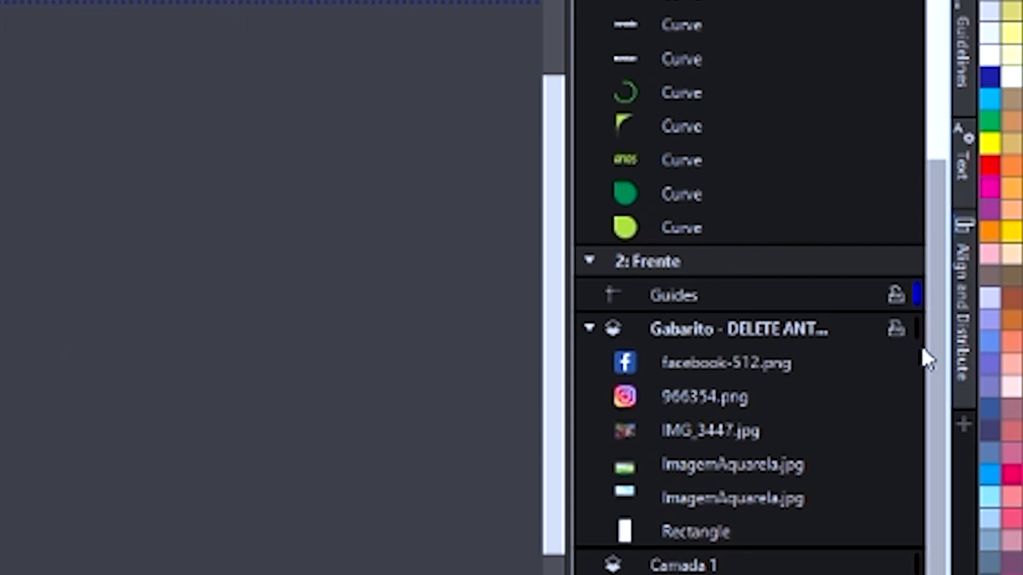
left_click(897, 329)
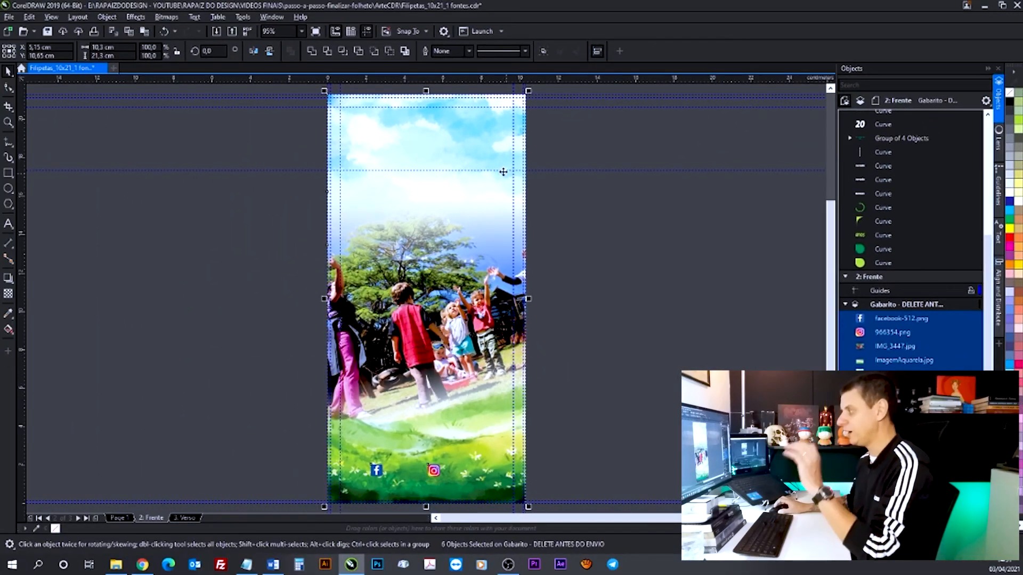
Convert the selected Frente objects into a single 300 dpi bitmap in CMYK Color (32-bit) with anti-aliasing.
left_click(167, 16)
left_click(175, 31)
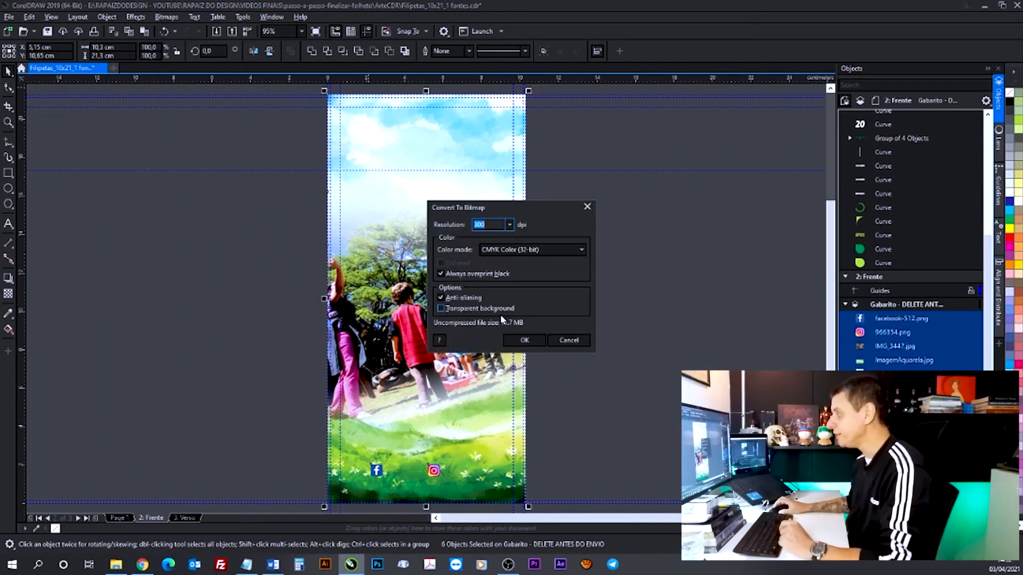
left_click(524, 340)
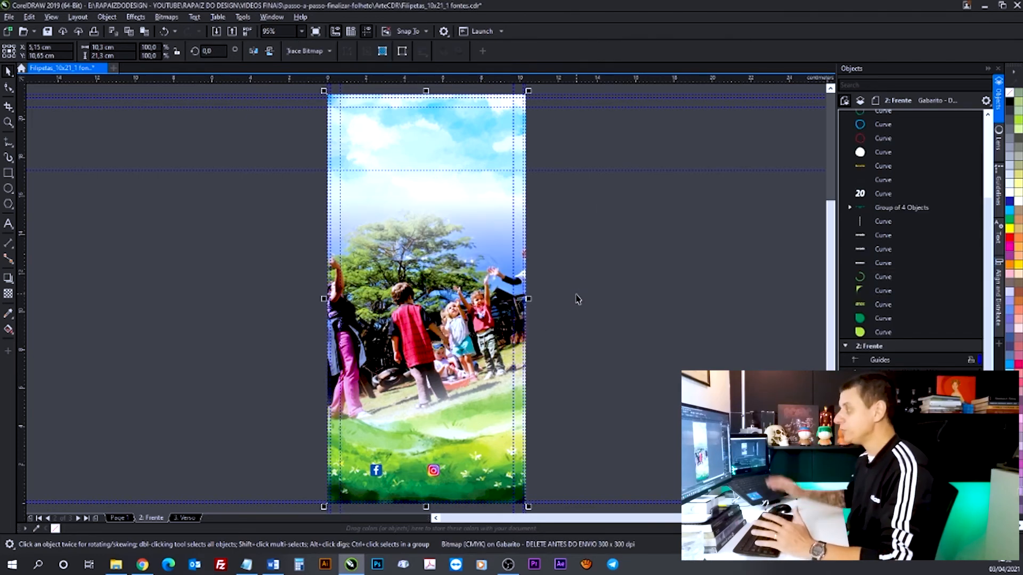
left_click_drag(576, 298, 628, 308)
key("ctrl+z")
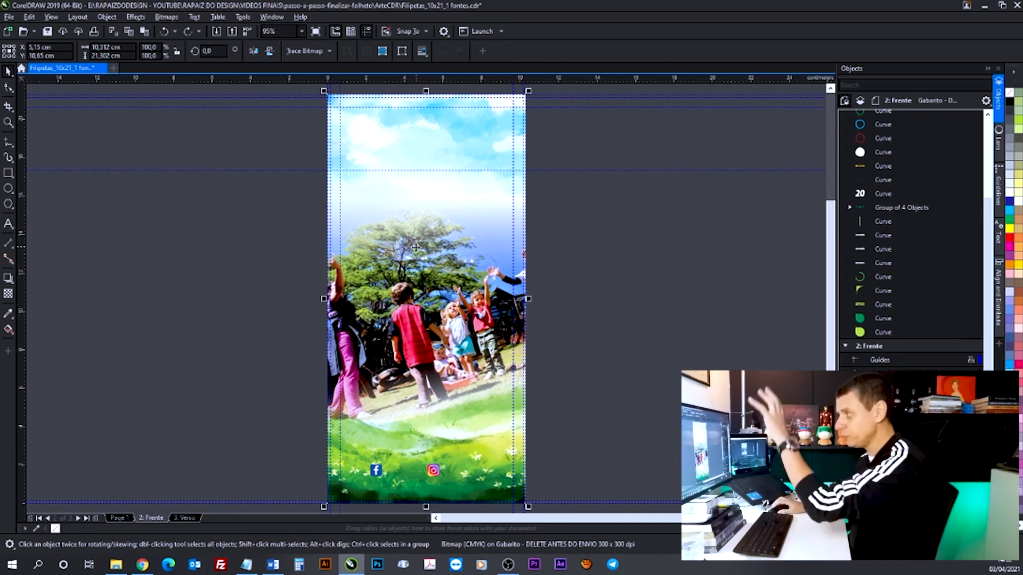
Cut all text, logo and seal curves from Page 1 and paste them over the bitmap on the Frente page.
left_click(283, 308)
key("Page_Up")
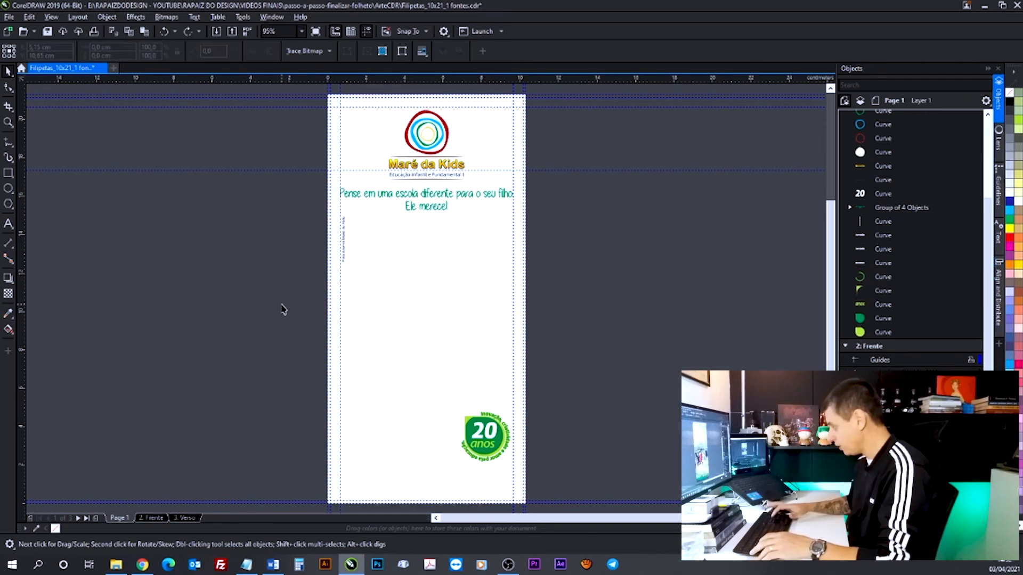
key("ctrl+a")
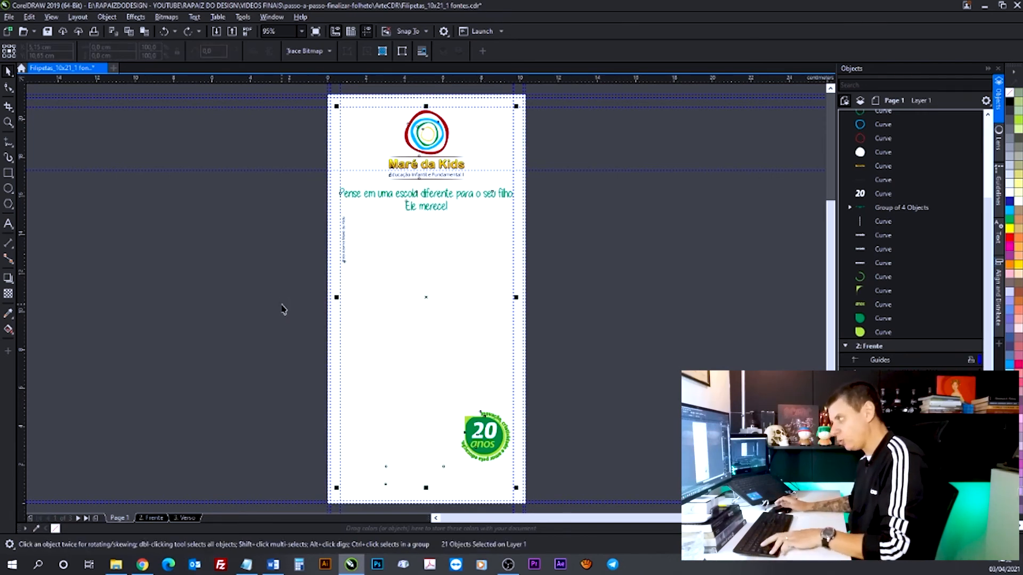
key("ctrl+c")
key("Page_Down")
key("ctrl+v")
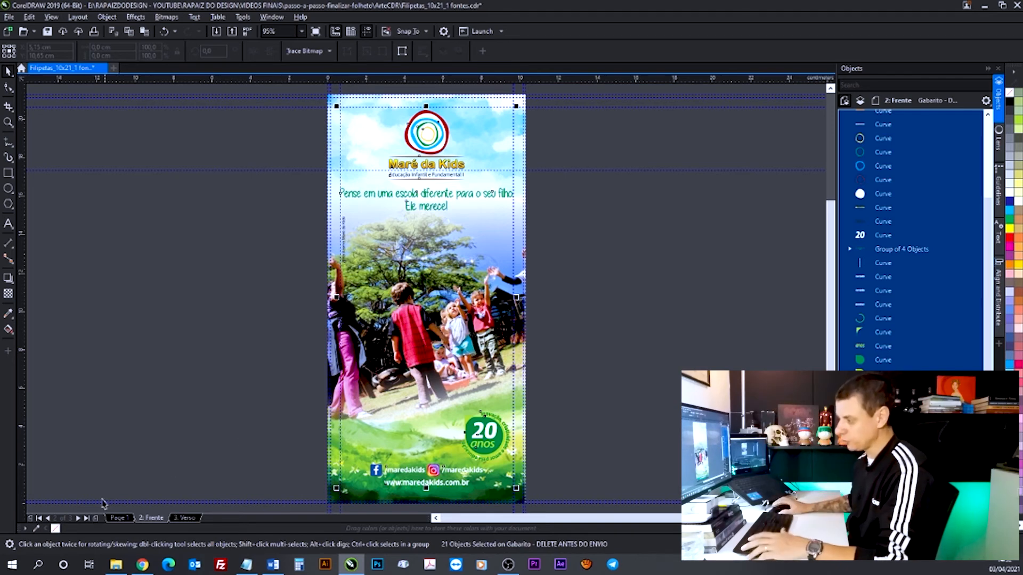
Delete the empty Page 1 in front of the Frente page.
left_click(121, 518)
right_click(127, 515)
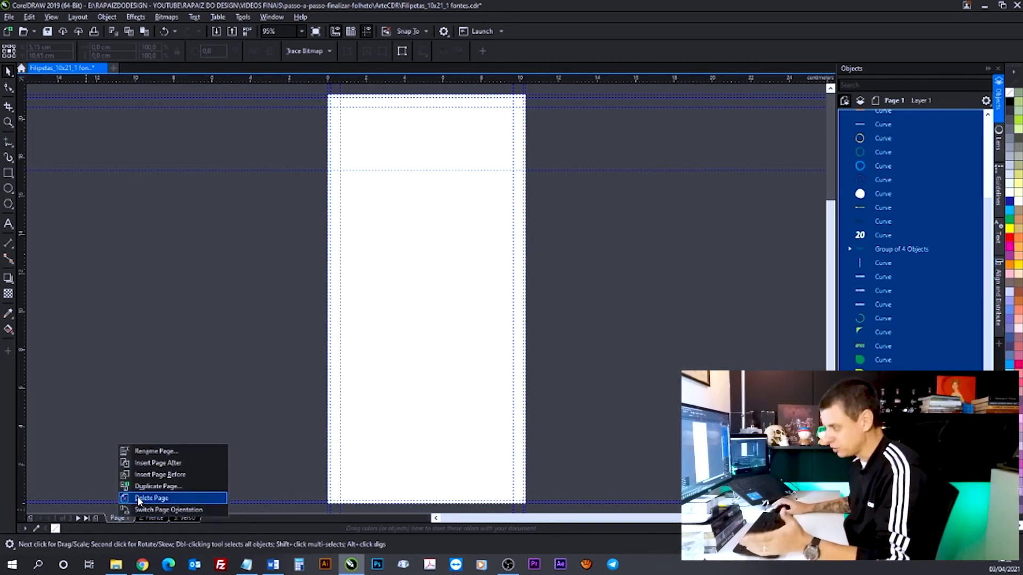
left_click(144, 498)
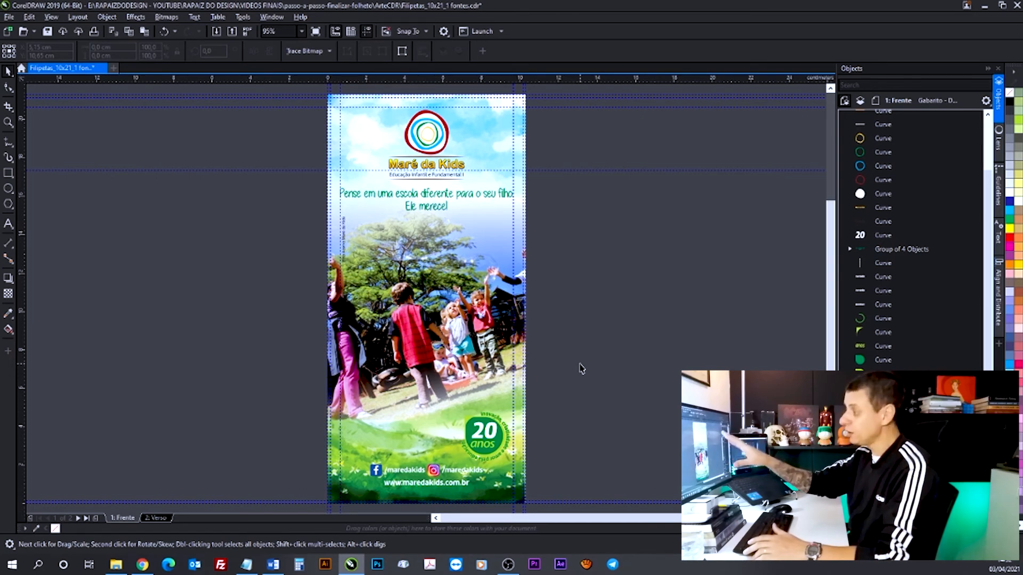
left_click(459, 290)
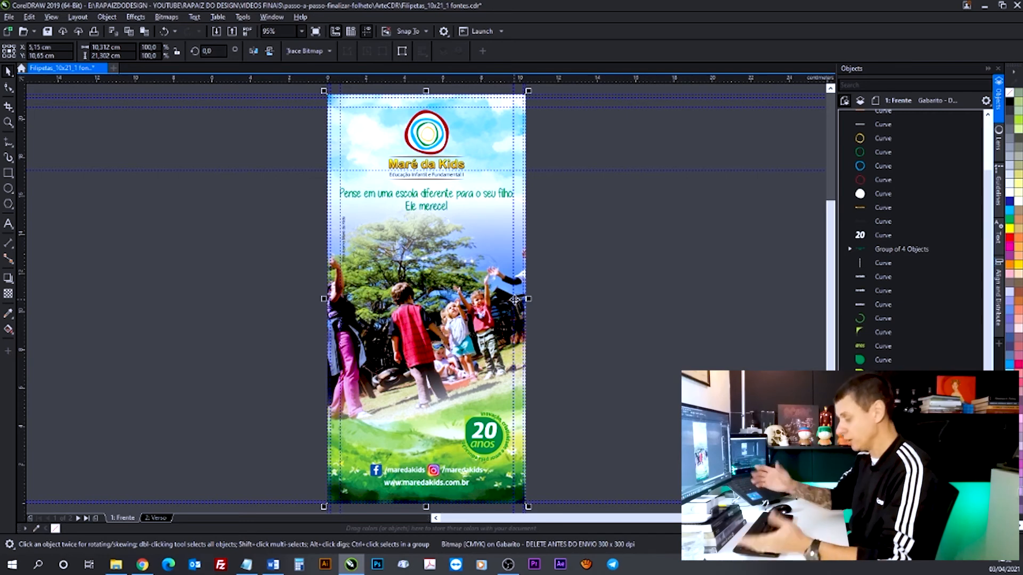
Insert one new page after the Verso page.
key("Page_Down")
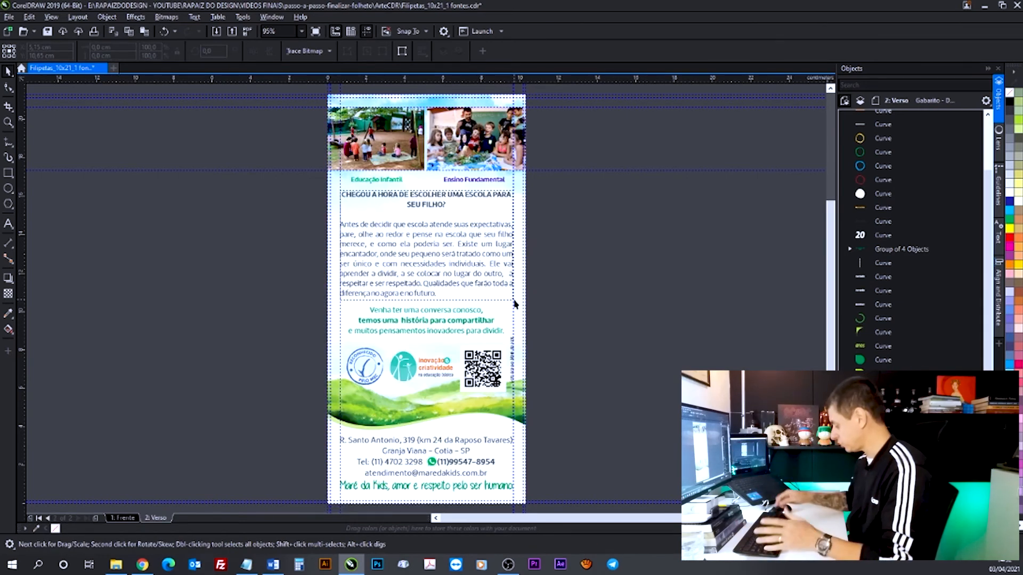
key("Page_Down")
key("Return")
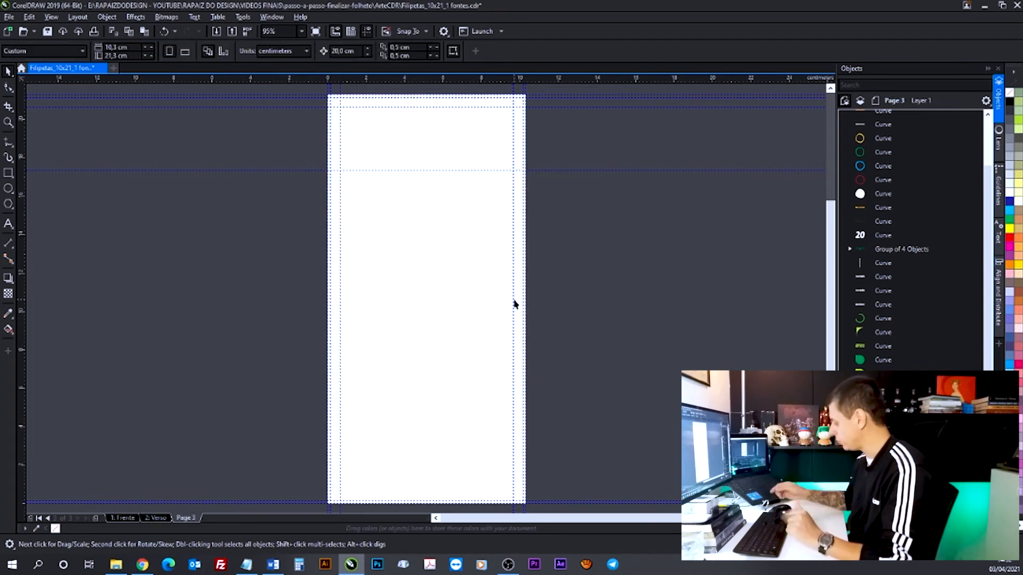
Select all text objects on the Verso page, cut them and paste them onto Page 3.
key("Page_Up")
key("ctrl+a")
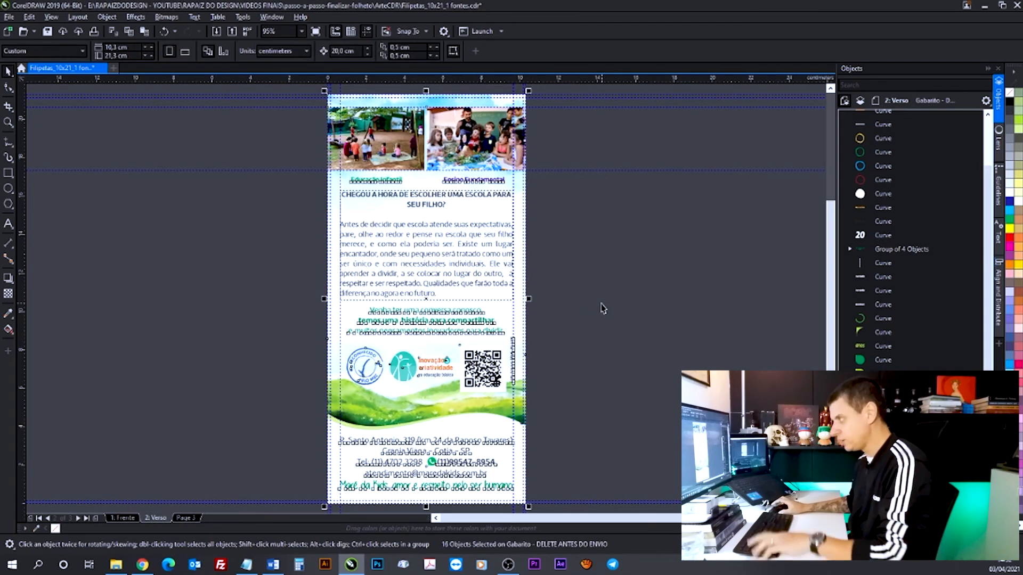
left_click(28, 17)
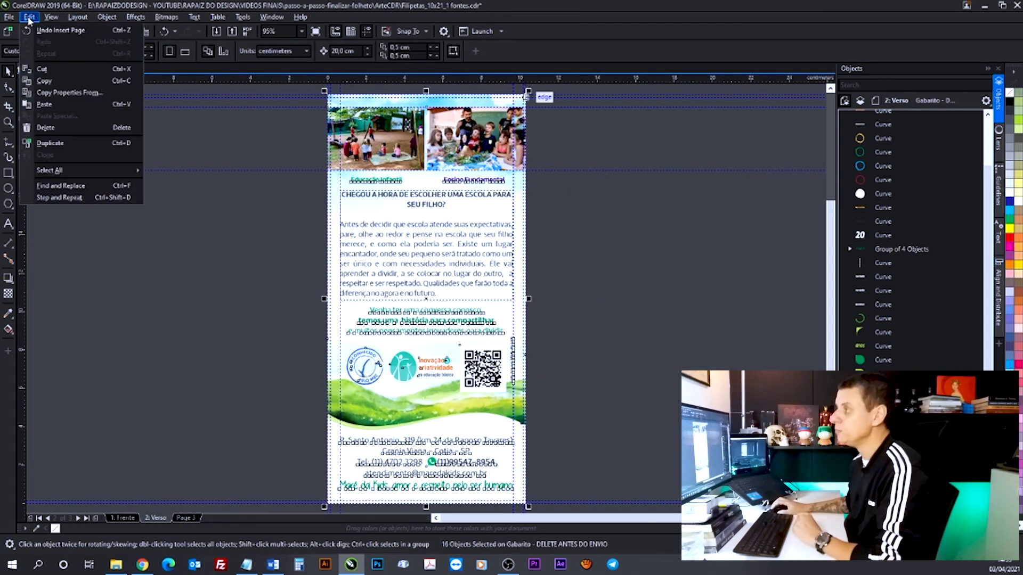
mouse_move(80, 171)
left_click(184, 187)
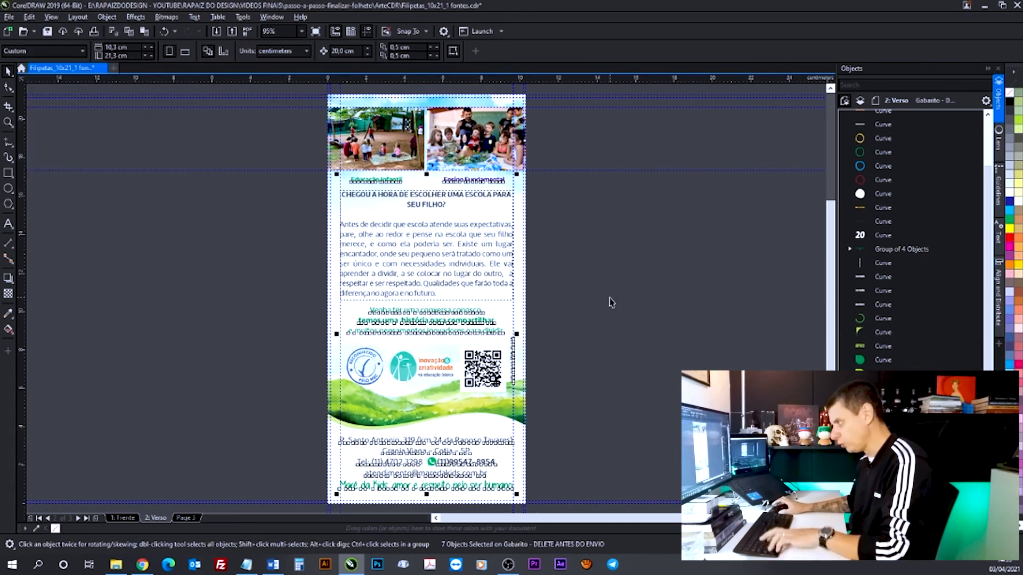
key("Delete")
key("Page_Down")
key("ctrl+v")
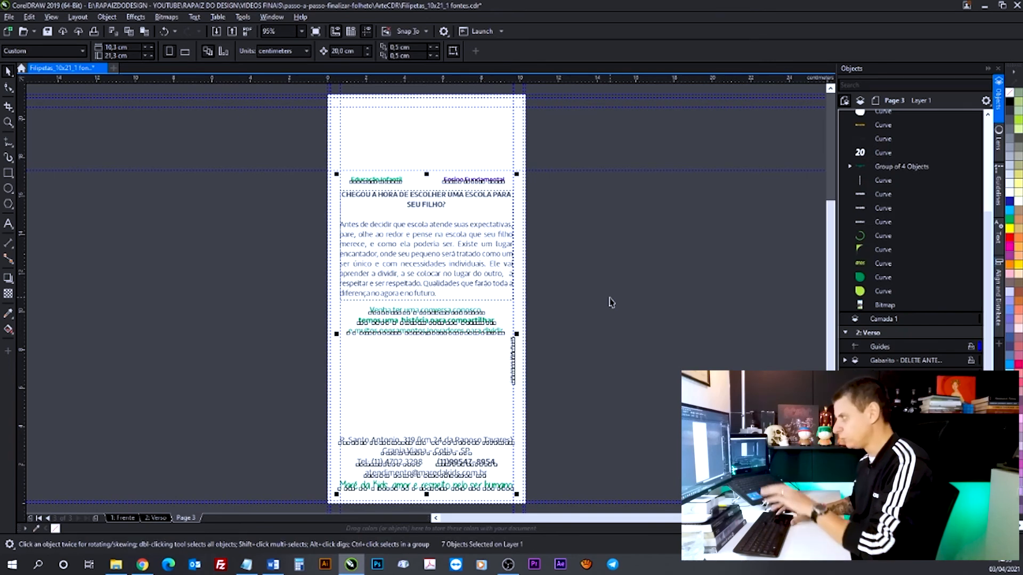
Move the grouped round stamp and "inovação & criatividade" logos from the Verso page to Page 3.
key("Page_Up")
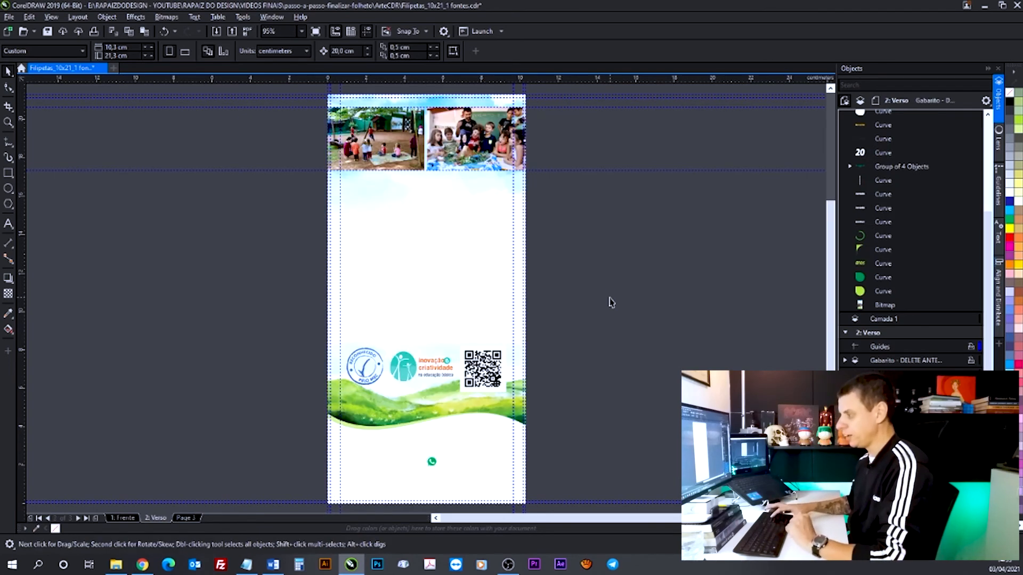
left_click_drag(279, 330, 458, 389)
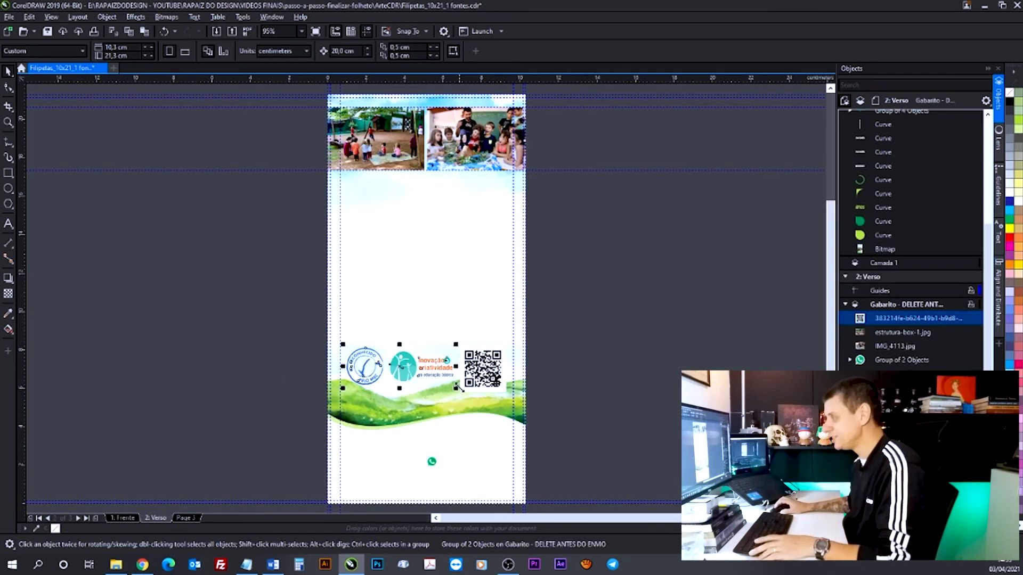
key("Delete")
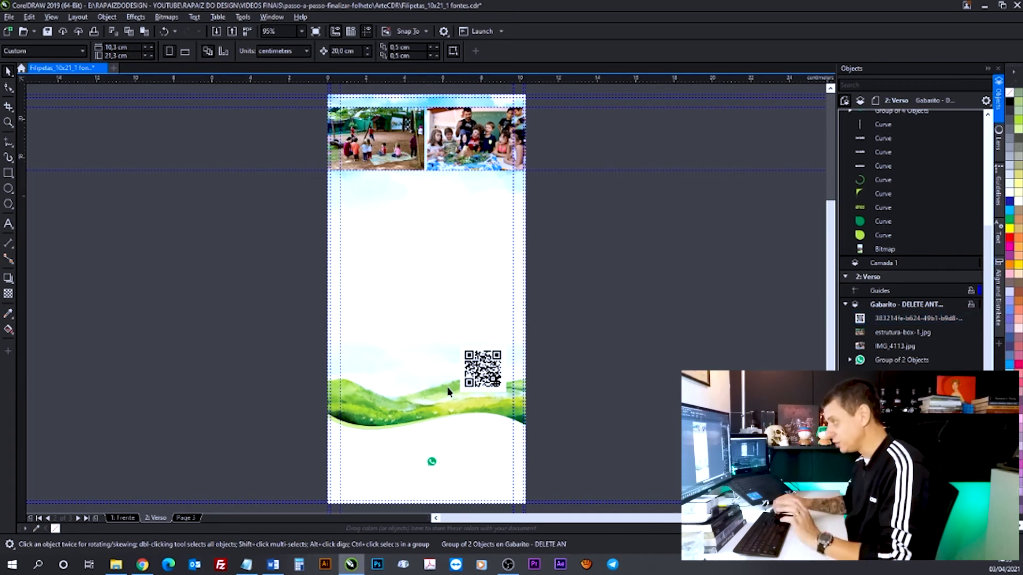
key("Page_Down")
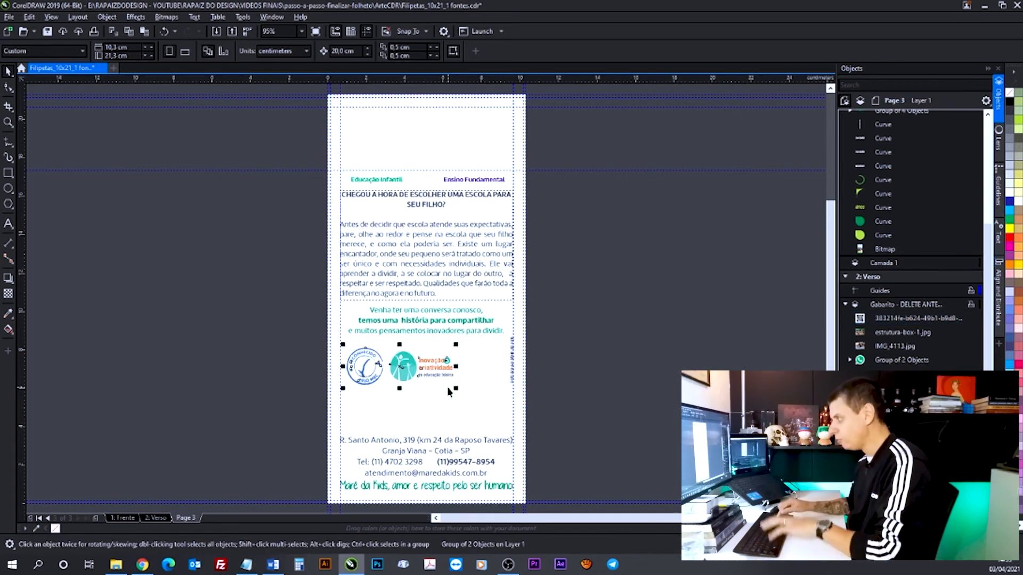
Try to convert all objects on the Verso page to a 300 dpi CMYK (32-bit) bitmap with anti-aliasing.
key("Page_Up")
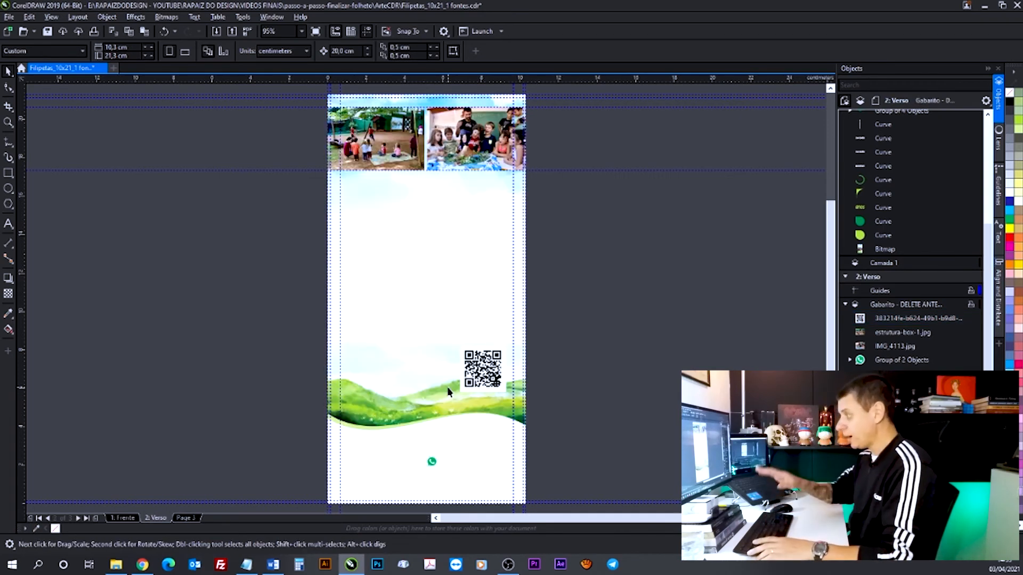
key("ctrl+a")
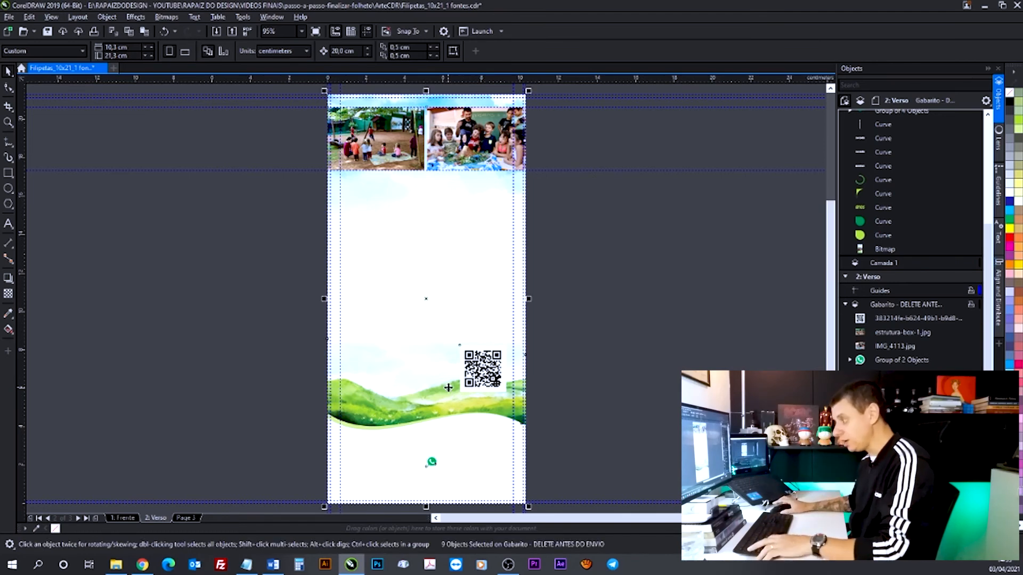
left_click(176, 18)
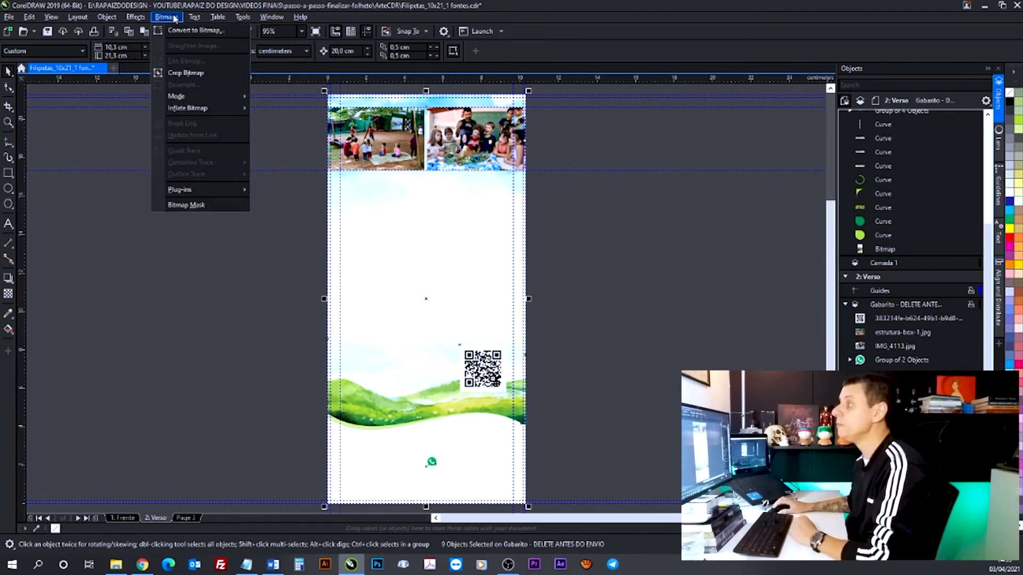
left_click(178, 30)
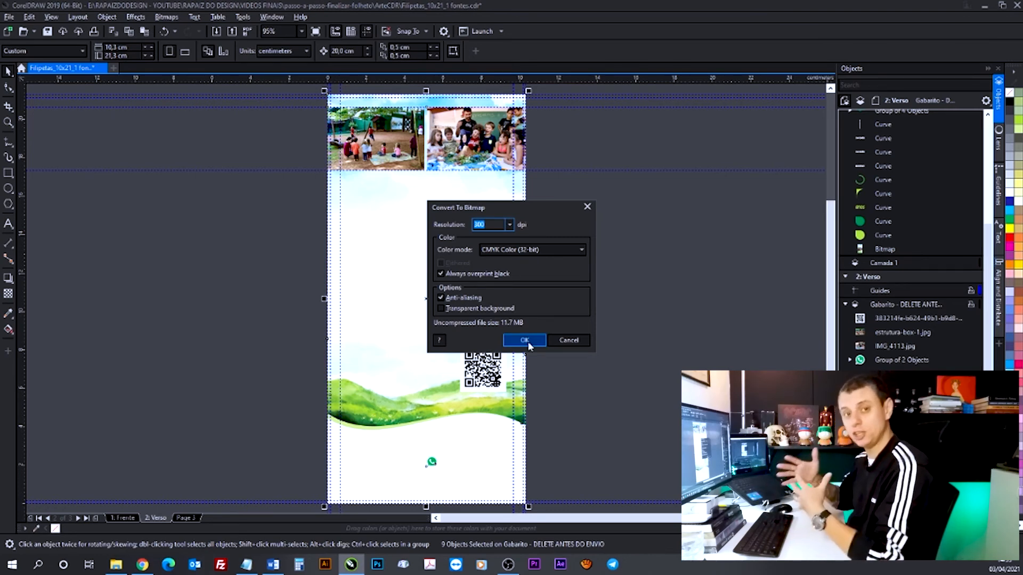
left_click(529, 345)
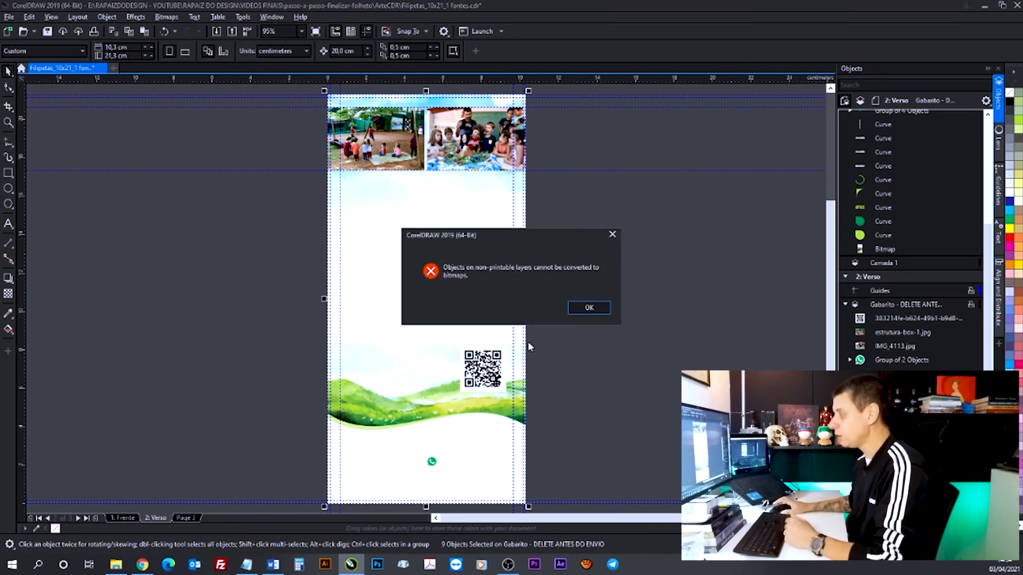
left_click(582, 309)
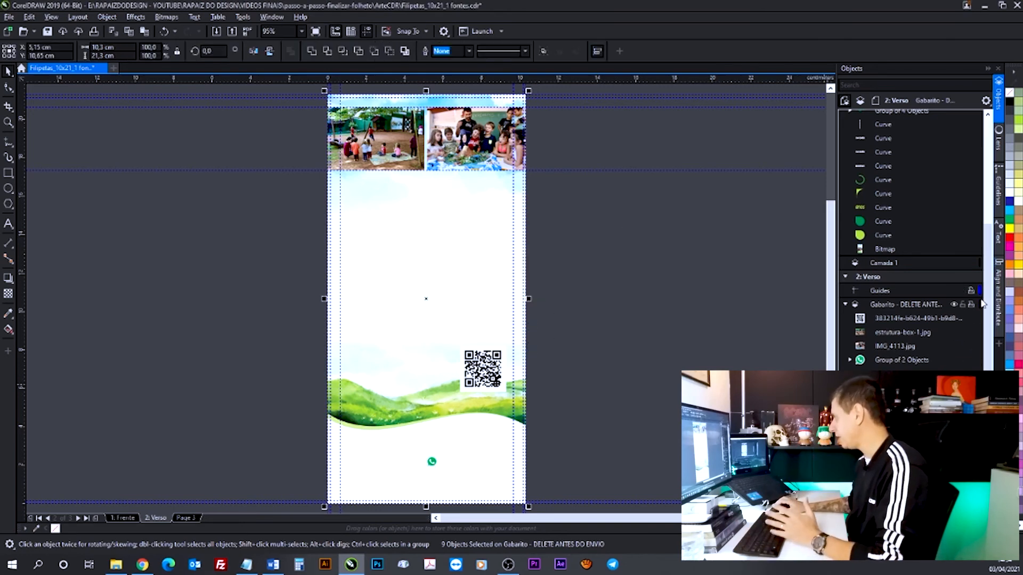
Enable printing for the Gabarito layer of the Verso page and clear the selection.
scroll(911, 240, "down", 2)
scroll(961, 339, "down", 1)
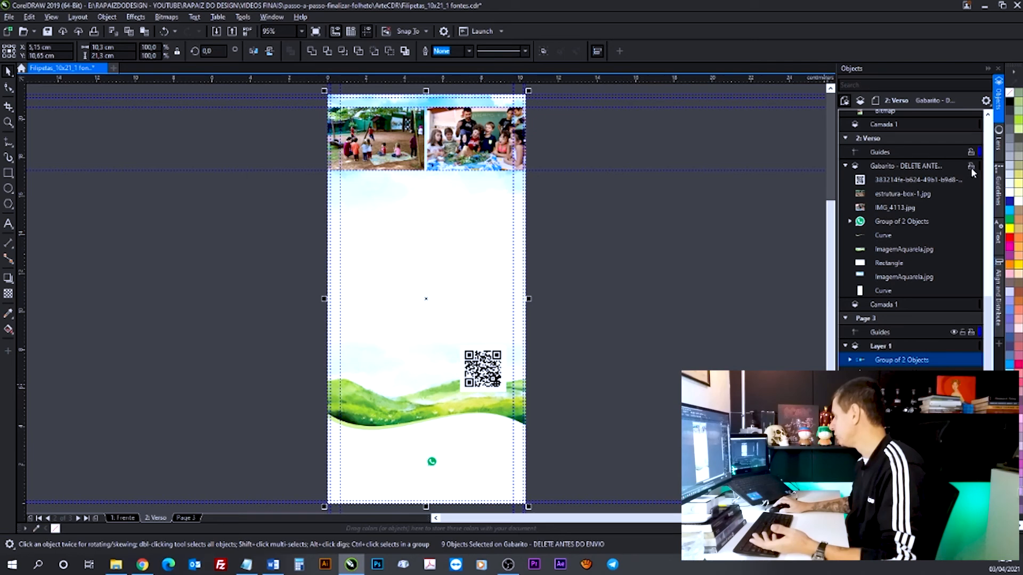
left_click(724, 345)
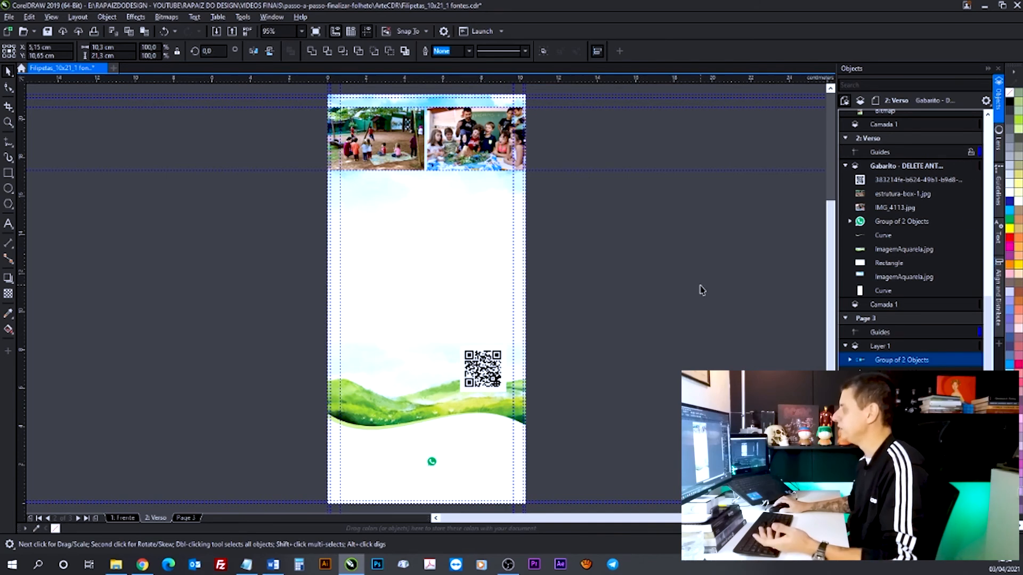
Convert all background objects on the Verso page to a single 300 dpi CMYK bitmap.
key("ctrl+a")
left_click(167, 17)
left_click(176, 31)
left_click(525, 339)
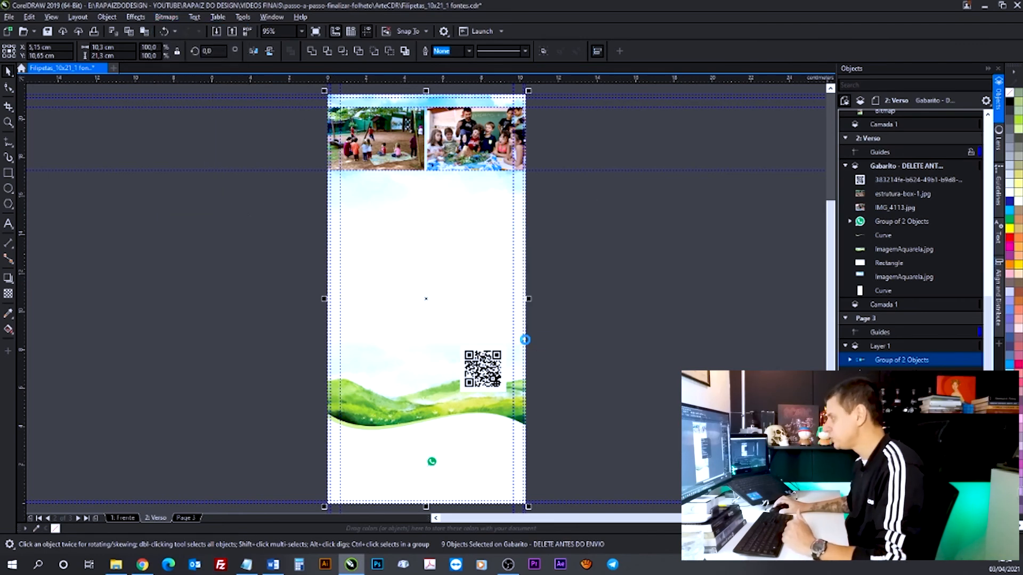
left_click(622, 352)
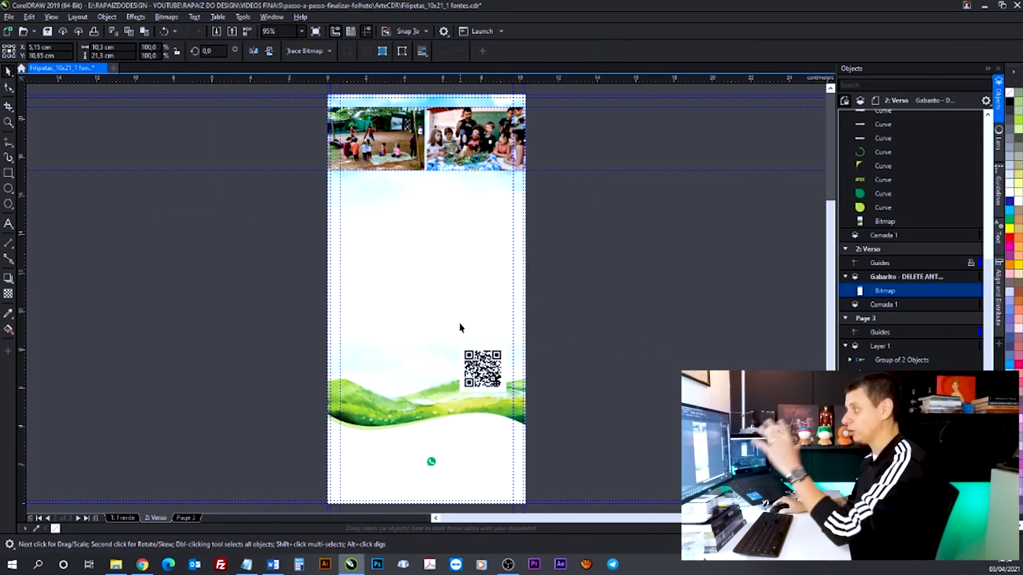
Move the flattened Verso bitmap off the page to inspect it as one object, and undo the move.
left_click(446, 269)
left_click_drag(445, 270, 253, 308)
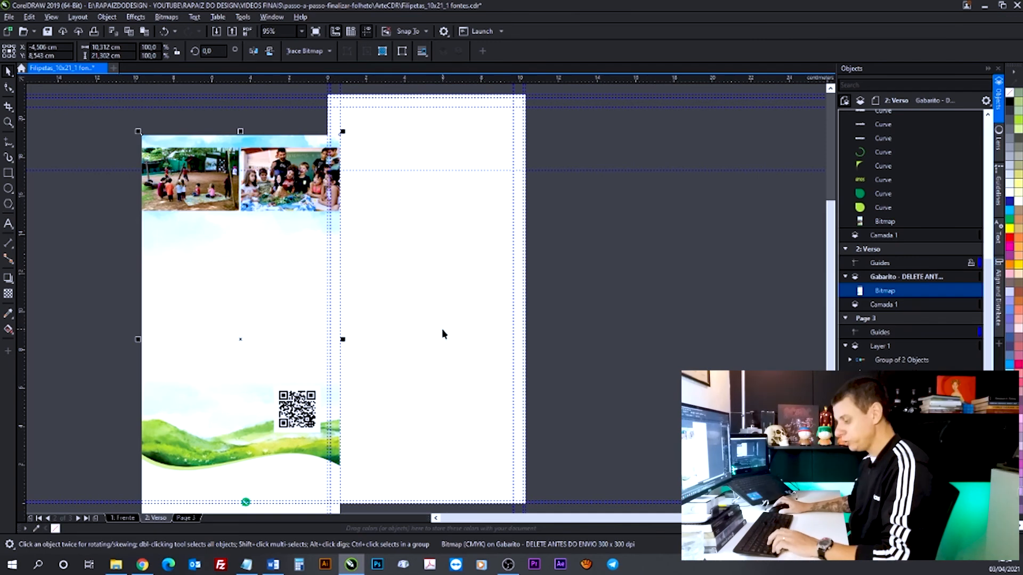
key("ctrl+z")
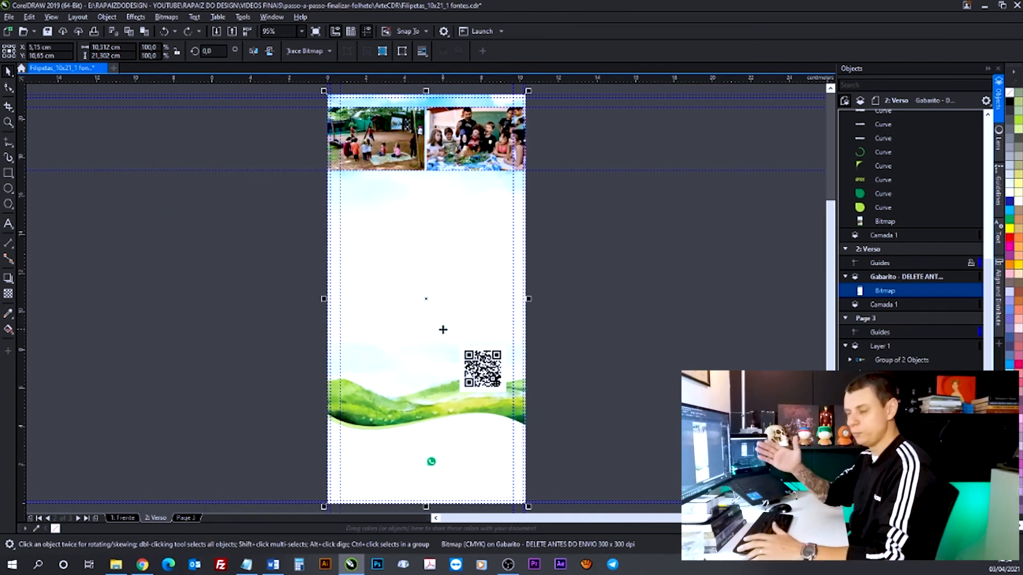
Select all text objects on Page 3 and convert them to curves.
key("Page_Down")
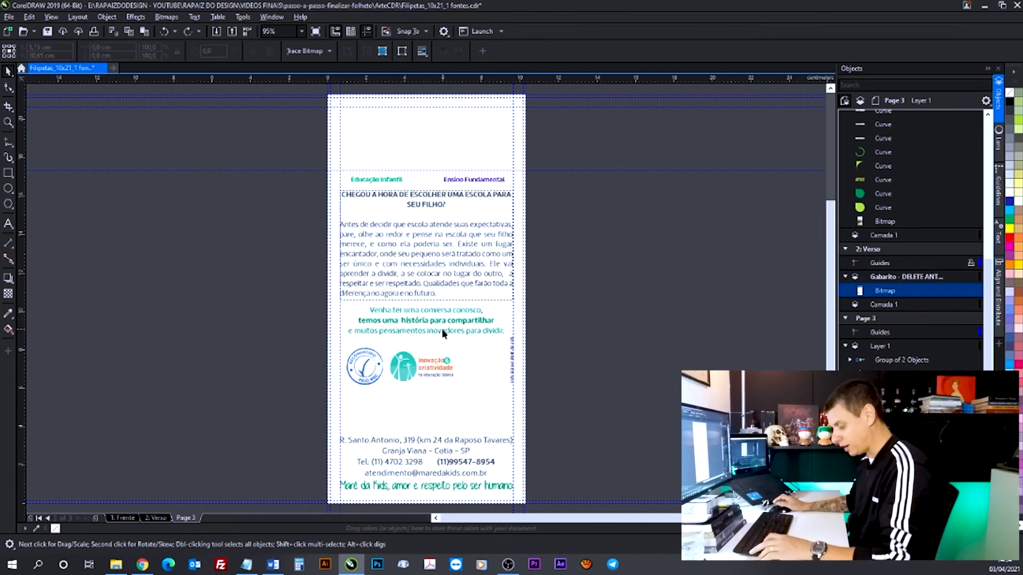
key("ctrl+a")
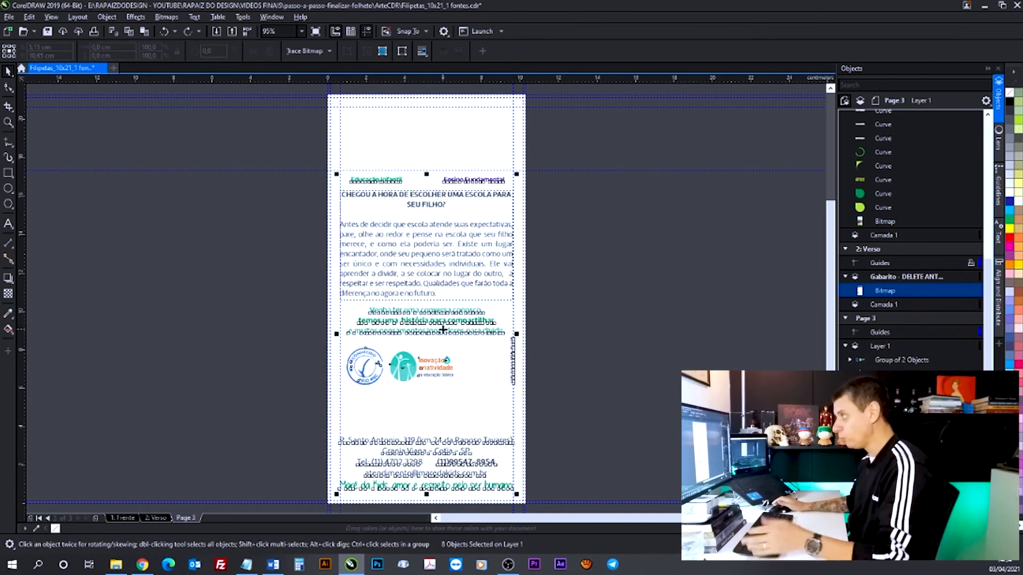
left_click(29, 16)
mouse_move(72, 175)
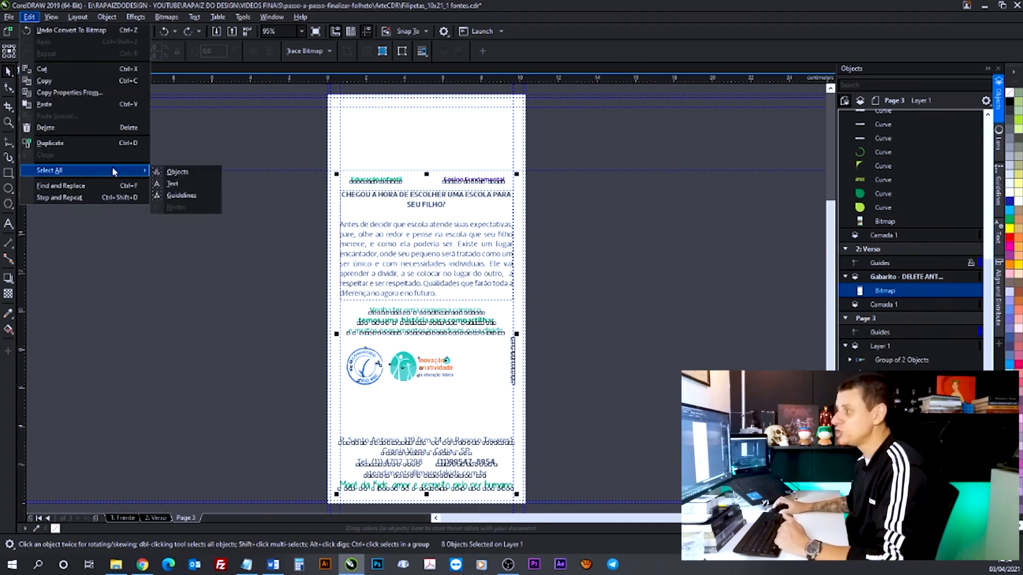
left_click(162, 181)
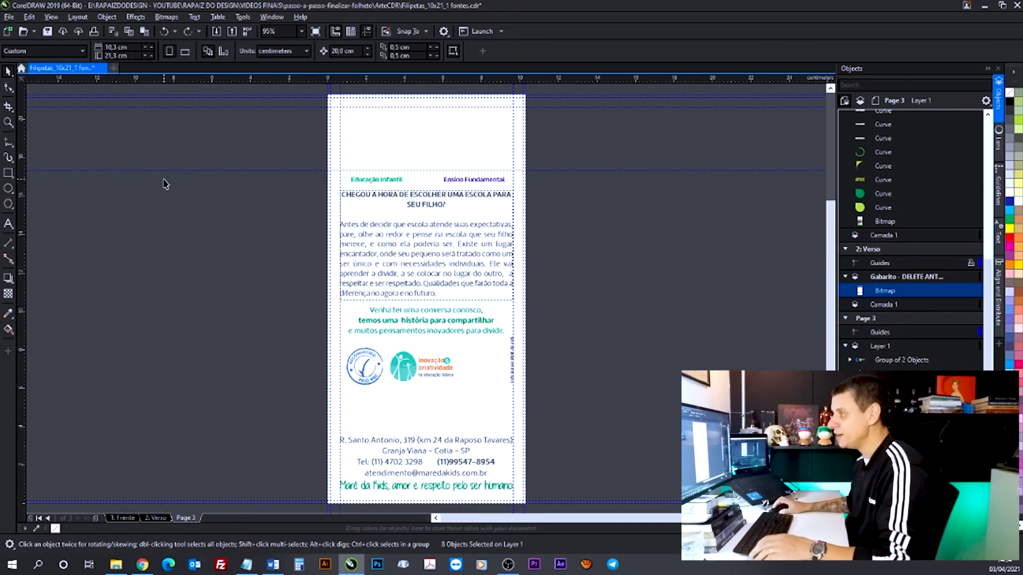
left_click(30, 17)
mouse_move(62, 170)
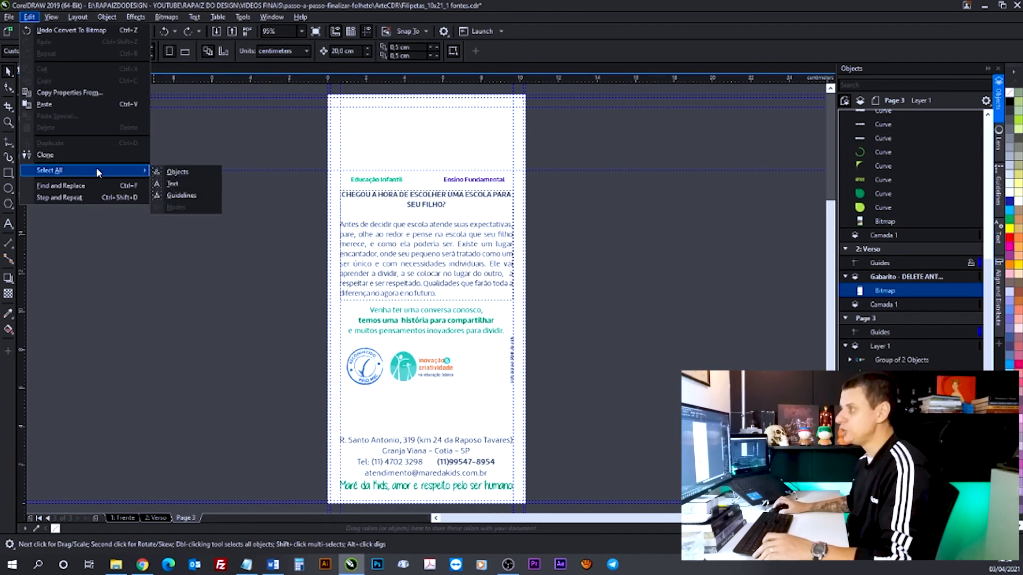
left_click(183, 183)
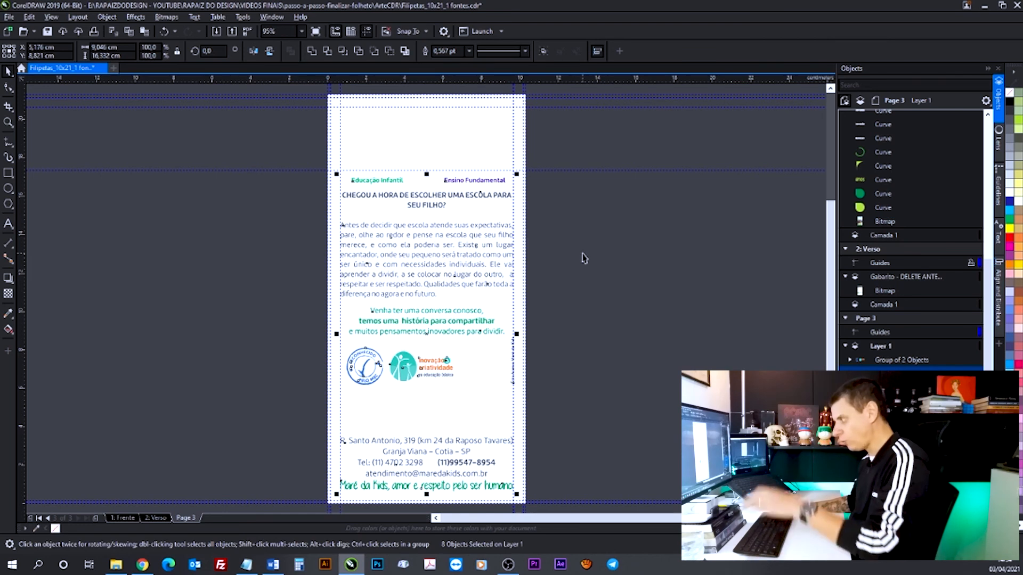
Move the curved text and grouped logos from Page 3 back onto the Verso page, and delete the emptied Page 3.
key("Delete")
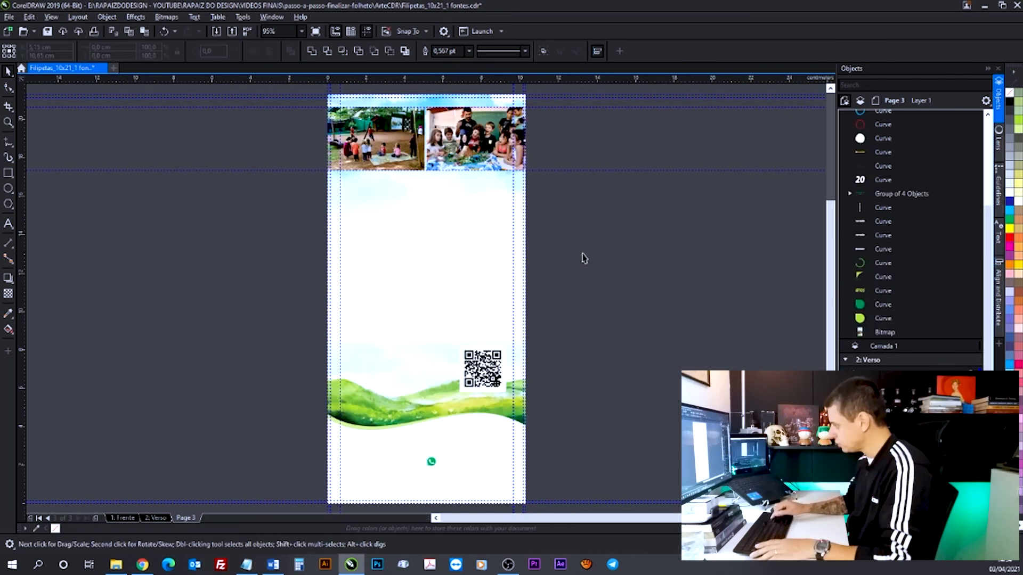
key("ctrl+z")
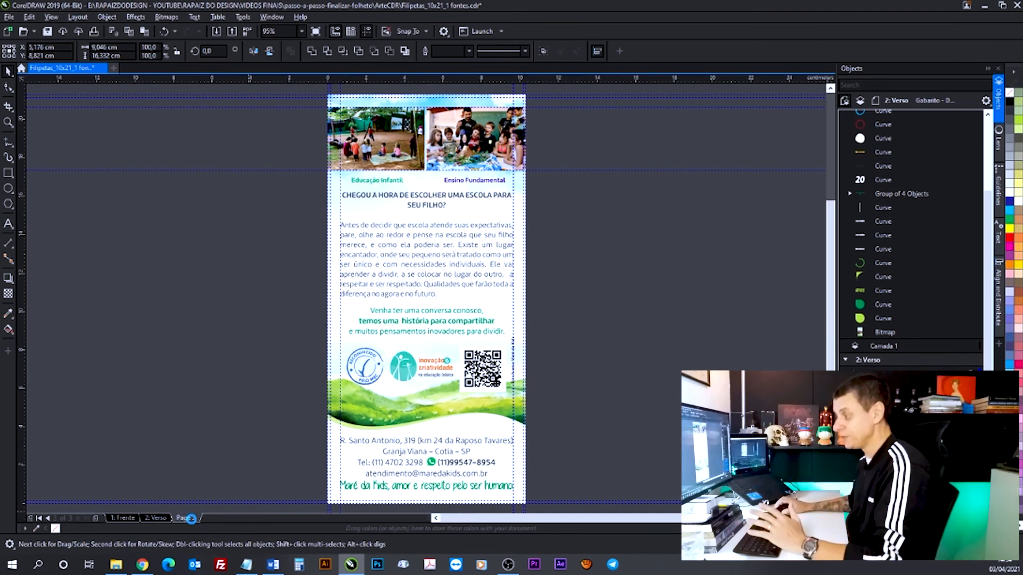
right_click(197, 519)
left_click(225, 500)
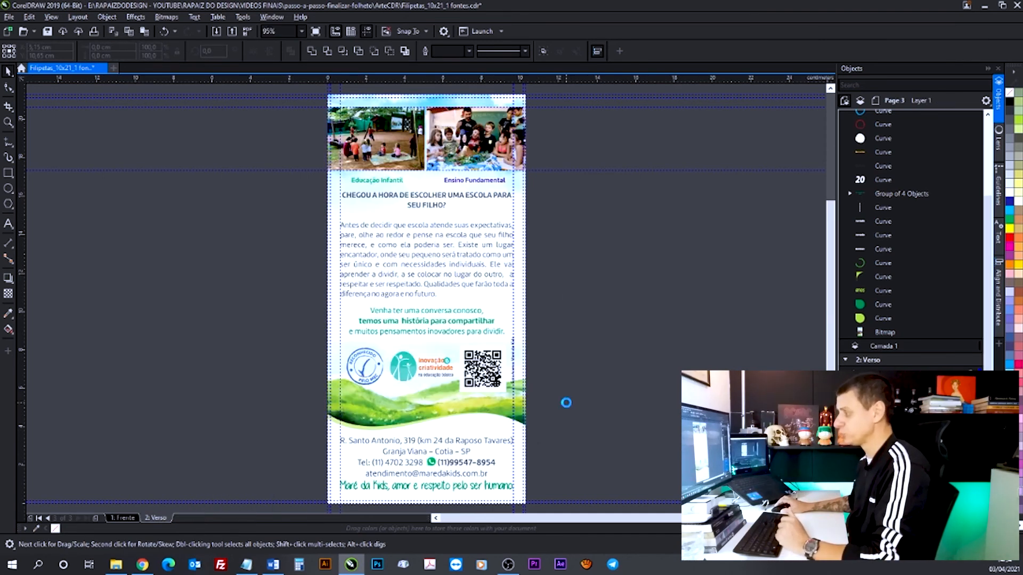
Drag the Verso bitmap out from behind the curves to check the separation, undo the move and return to the Frente page.
left_click(443, 413)
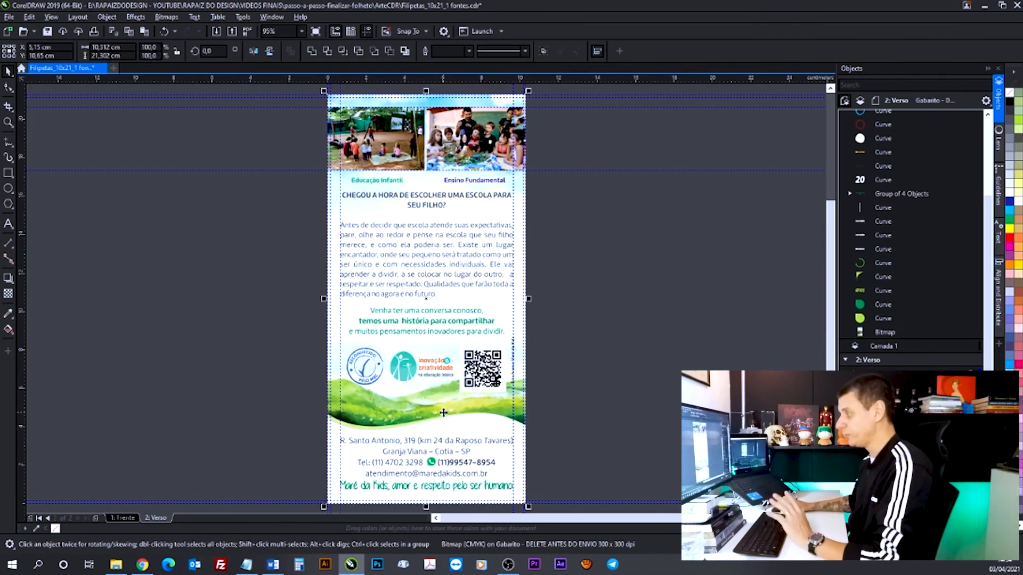
left_click_drag(444, 413, 662, 370)
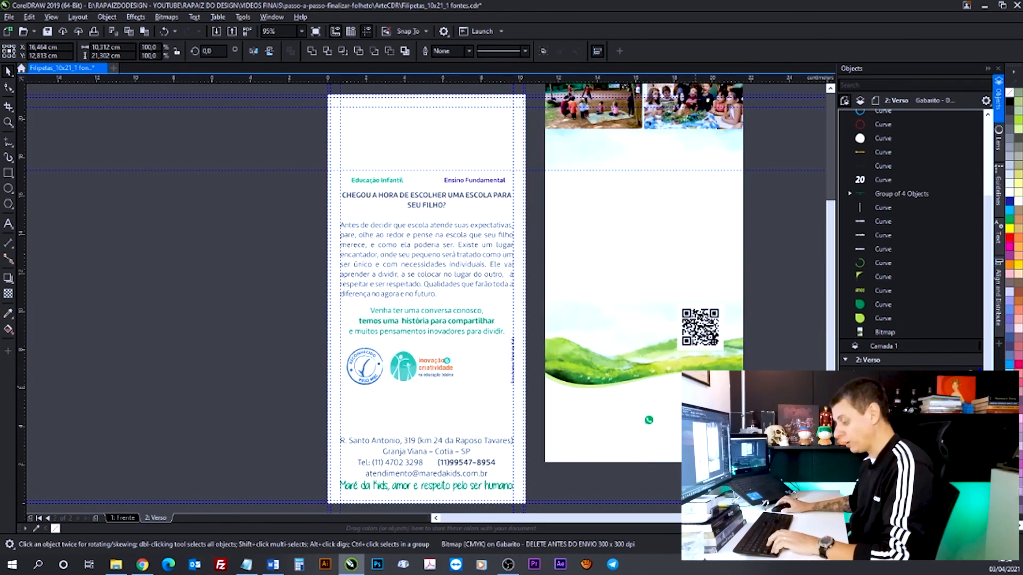
key("ctrl+z")
key("Page_Up")
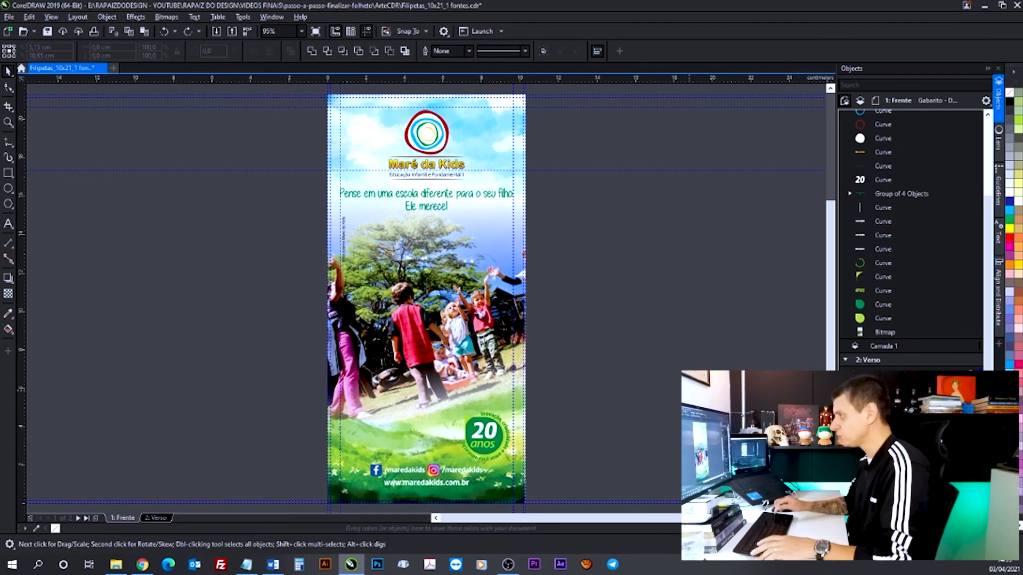